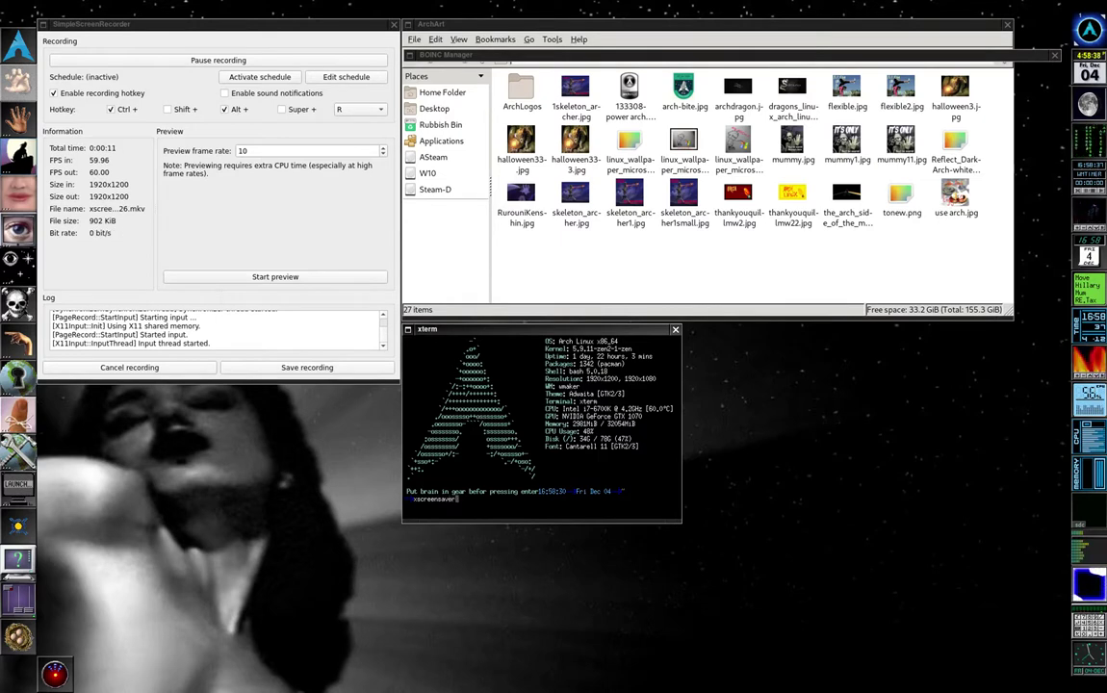
Step: Launch xscreensaver from the terminal, open its settings, and move the Screensaver Preferences window over the terminal and desktop
{"action": "key", "text": "Return"}
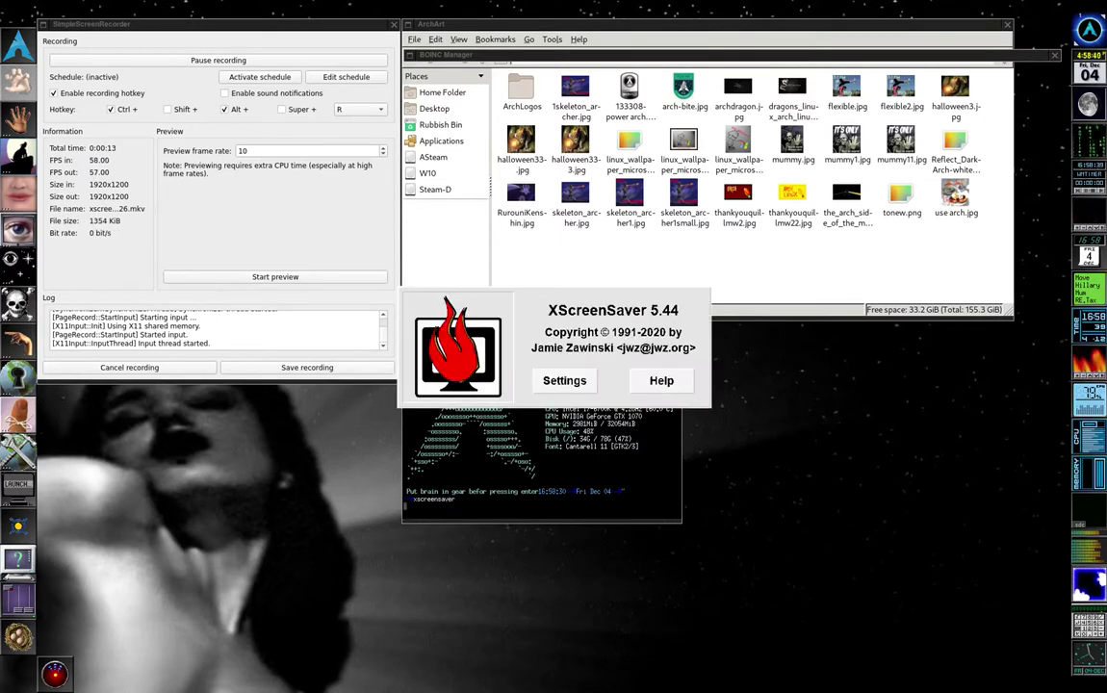
{"action": "left_click", "coordinate": [564, 381]}
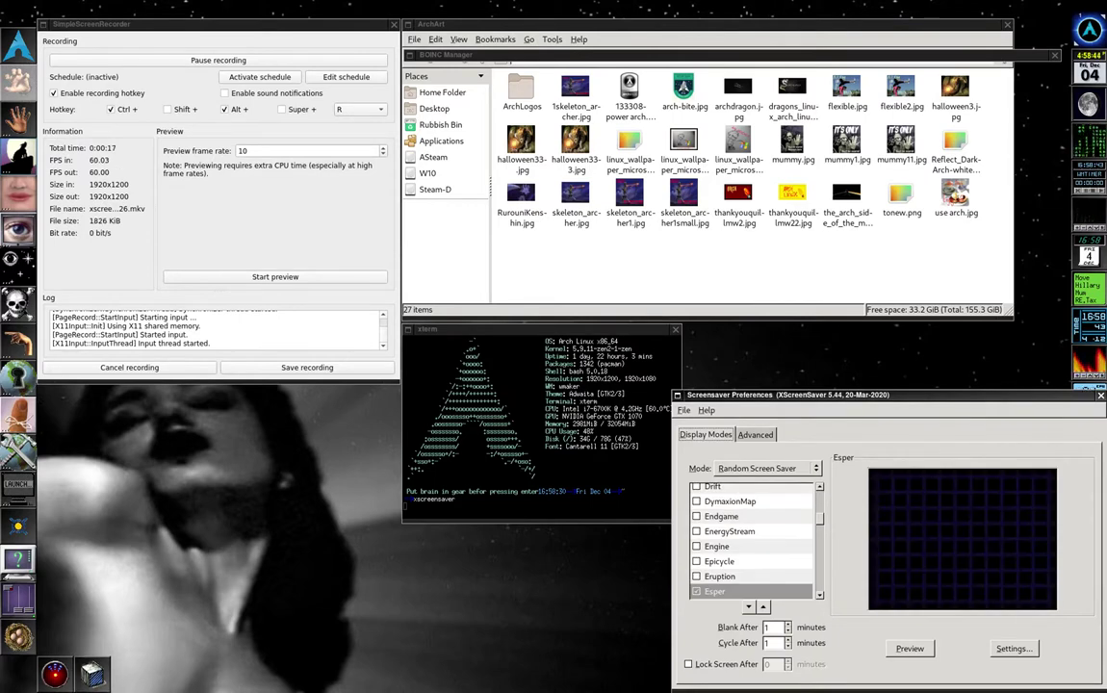
{"action": "left_click_drag", "start_coordinate": [818, 395], "coordinate": [683, 327]}
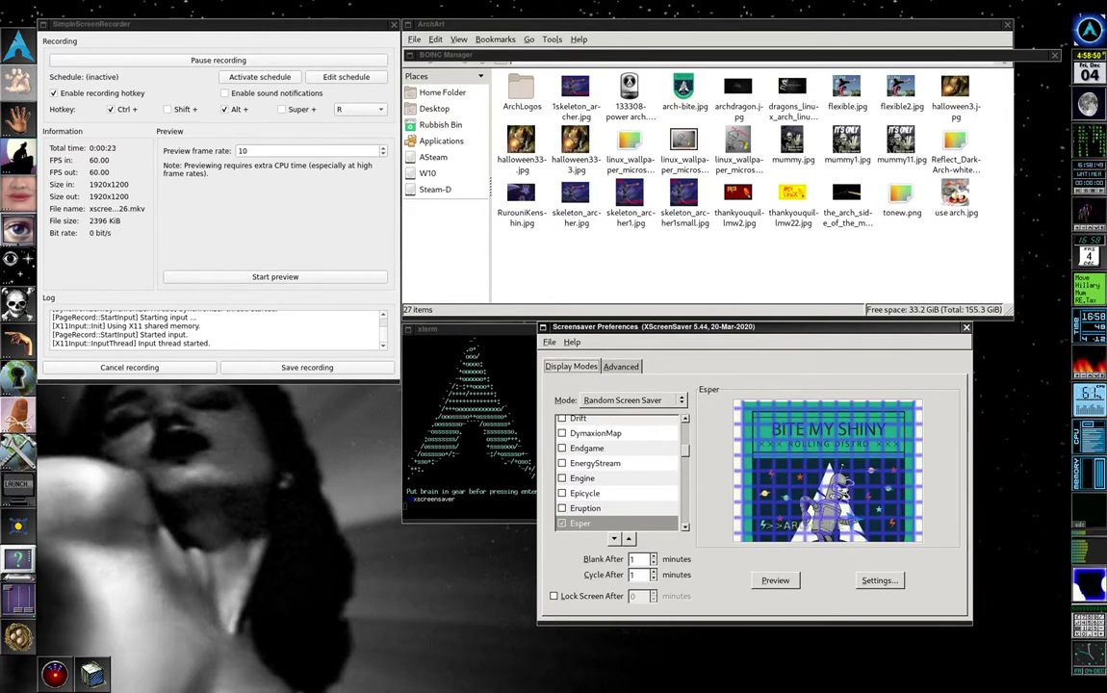
Step: Set the random image directory to the ArchLogos folder inside Pictures/ArchArt and open that folder in the file manager
{"action": "left_click", "coordinate": [621, 367]}
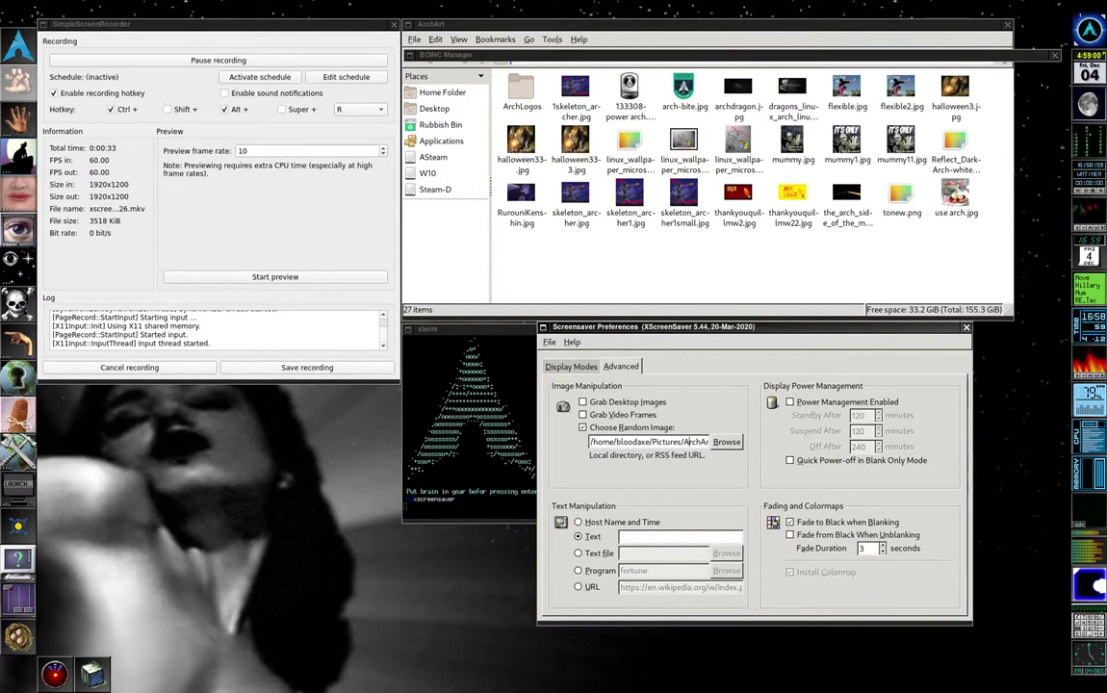
{"action": "type", "text": "t/ArchLogos"}
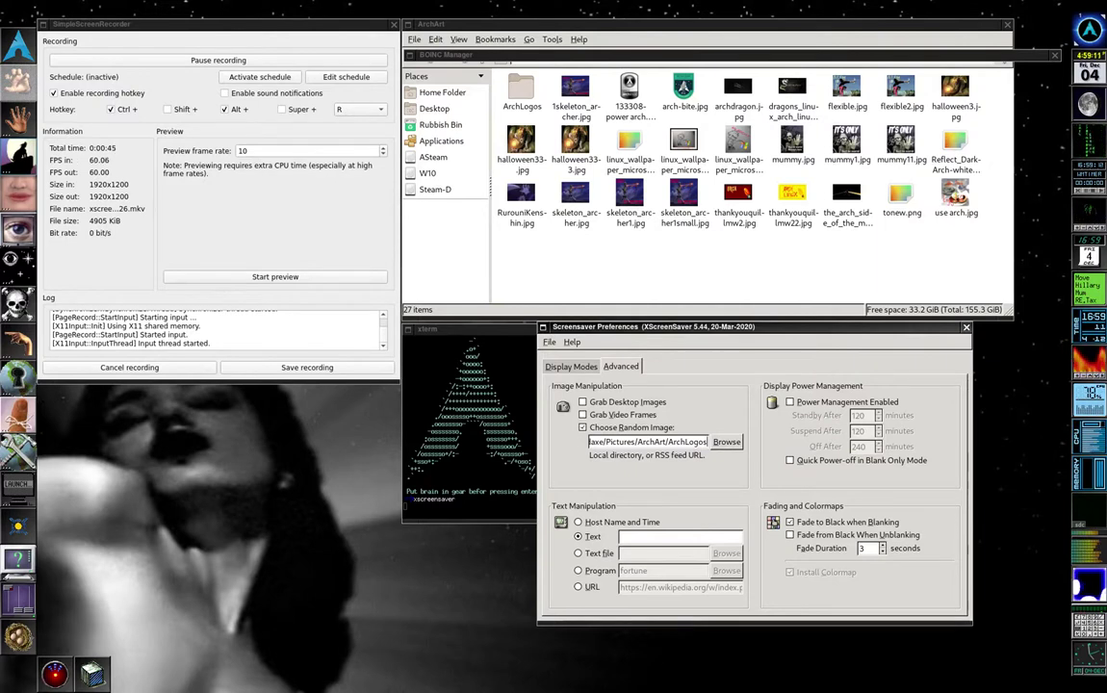
{"action": "key", "text": "alt+Tab"}
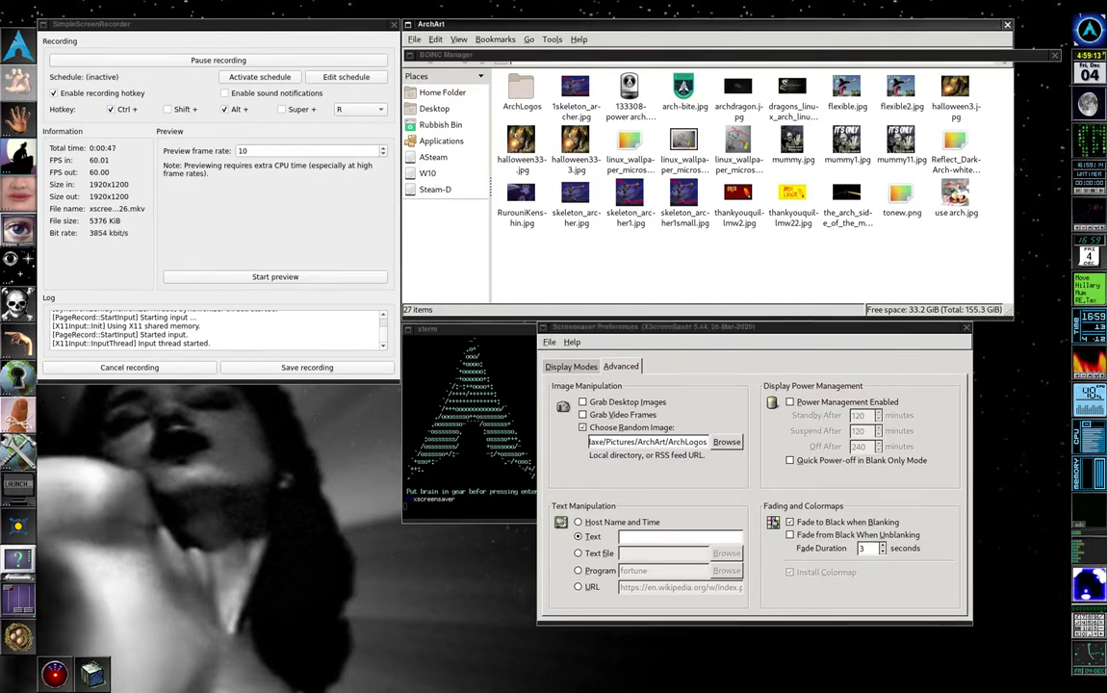
{"action": "key", "text": "Return"}
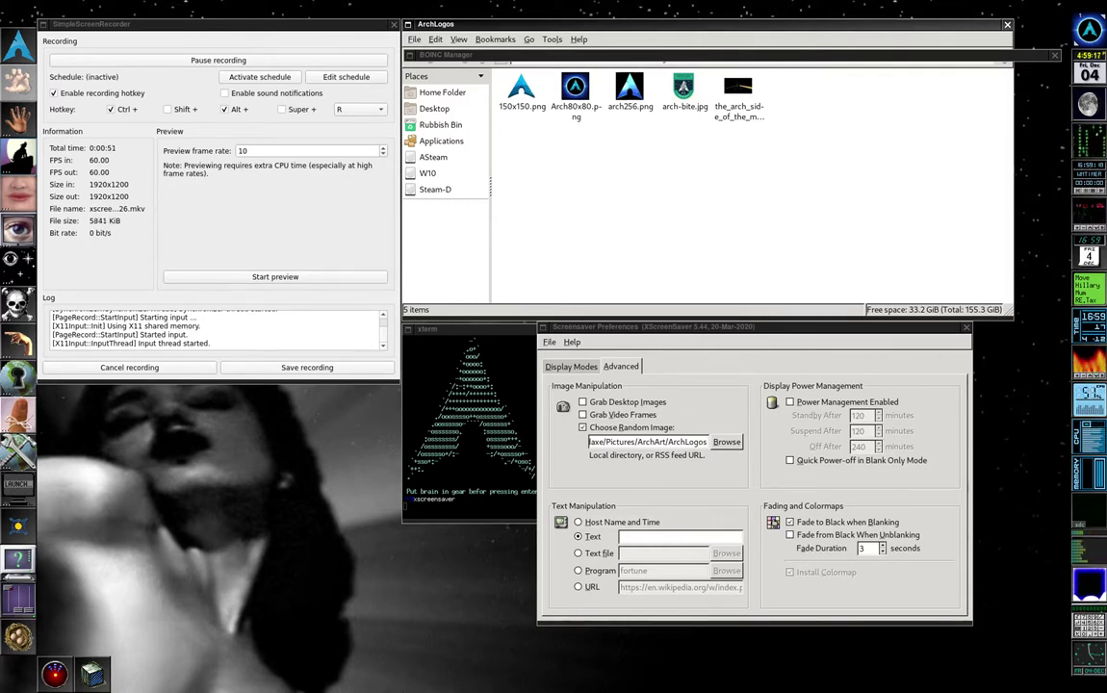
Step: Set the text for text-displaying screensavers to "Arch Linux Rocks Merry Christmas Folks"
{"action": "left_click", "coordinate": [687, 537]}
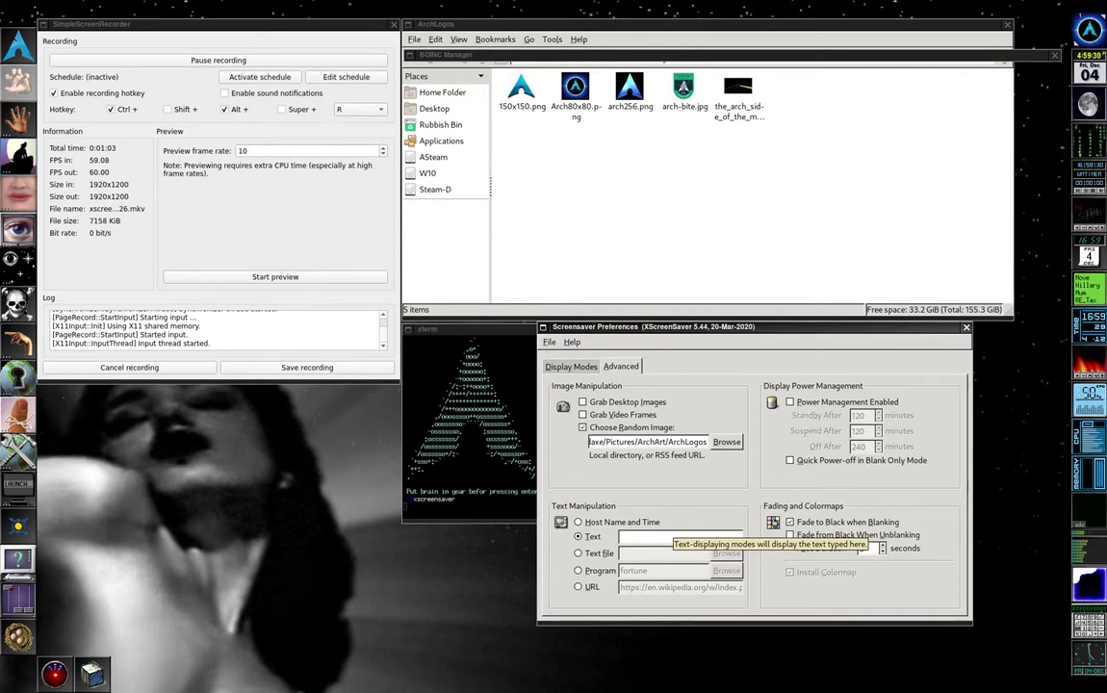
{"action": "type", "text": "A"}
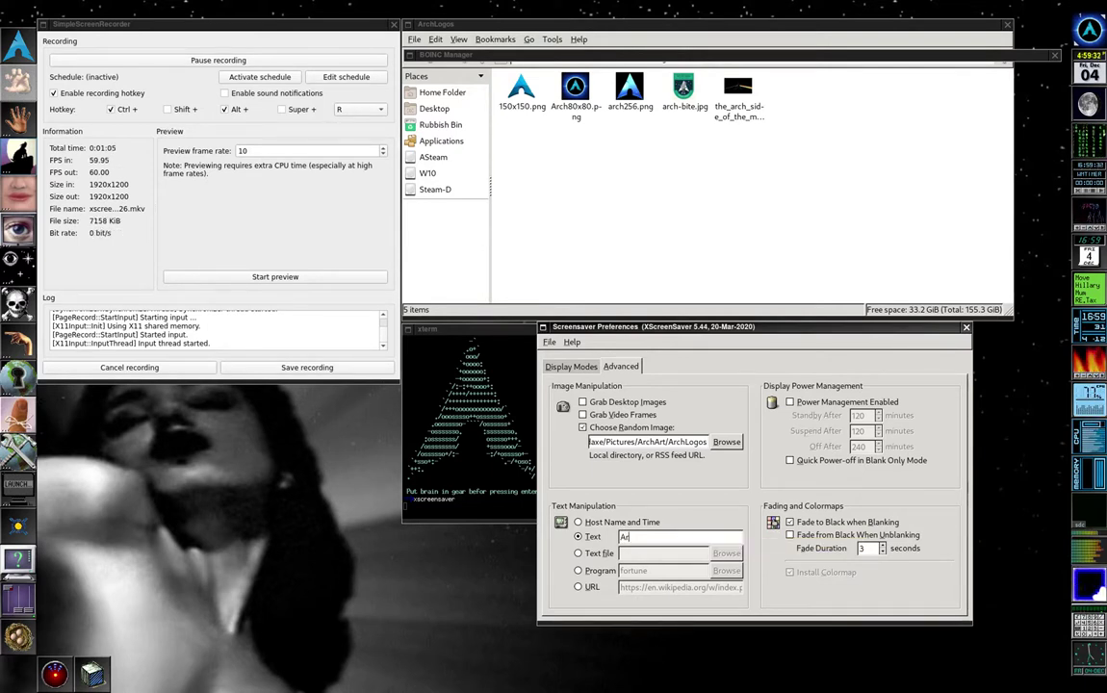
{"action": "type", "text": "rch"}
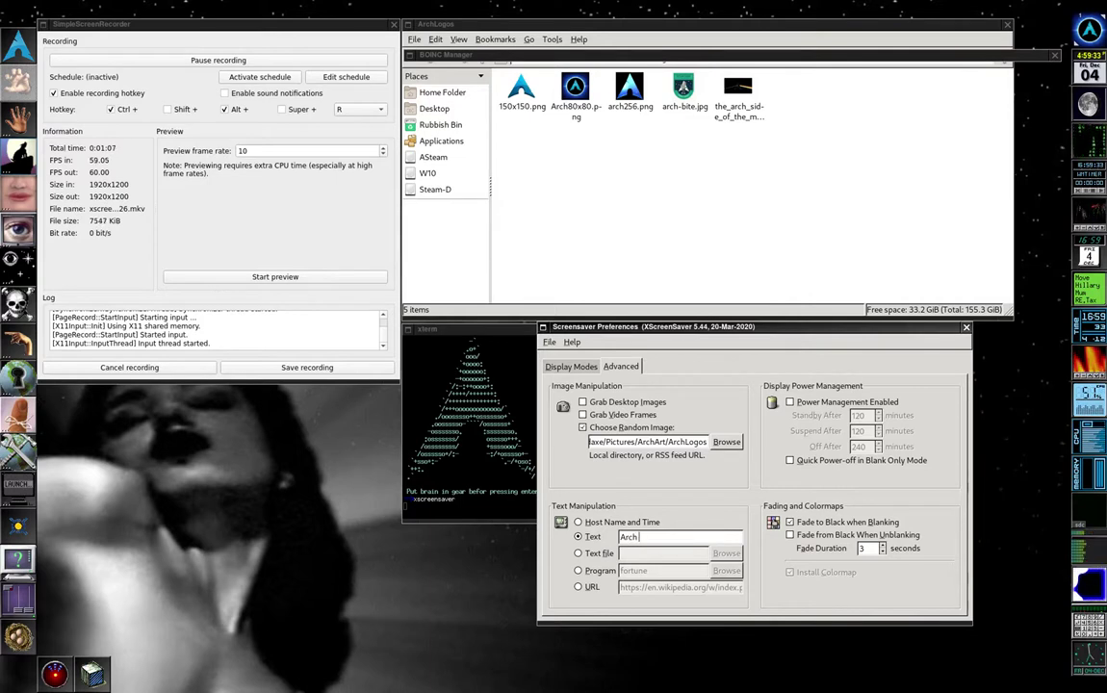
{"action": "type", "text": " Linu"}
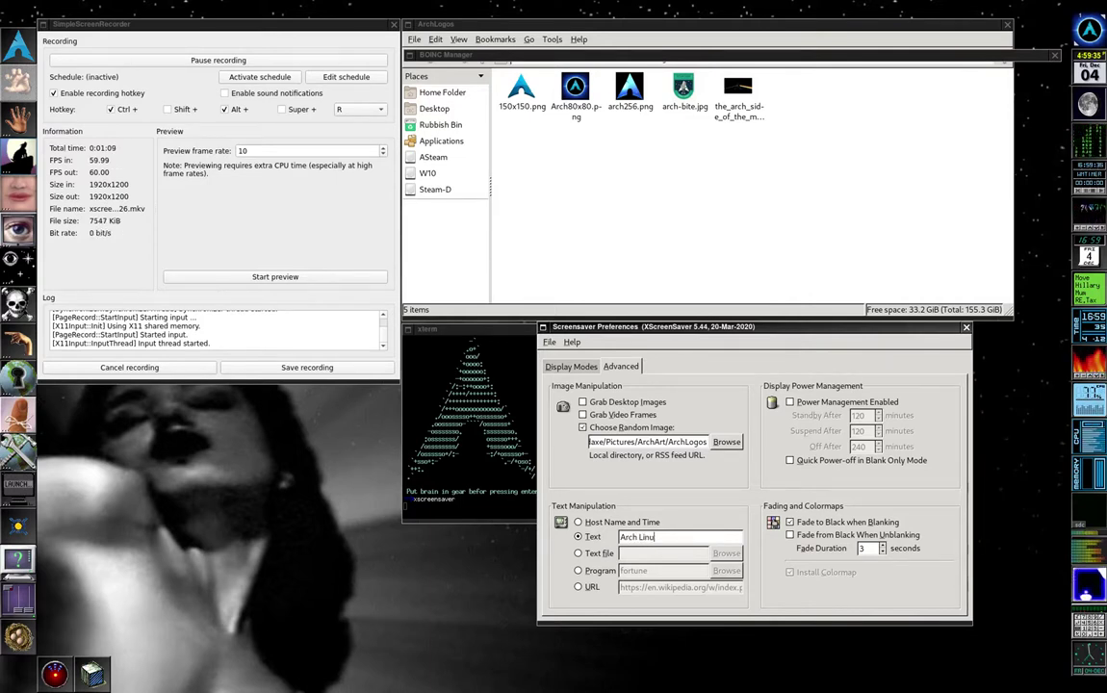
{"action": "type", "text": "x R"}
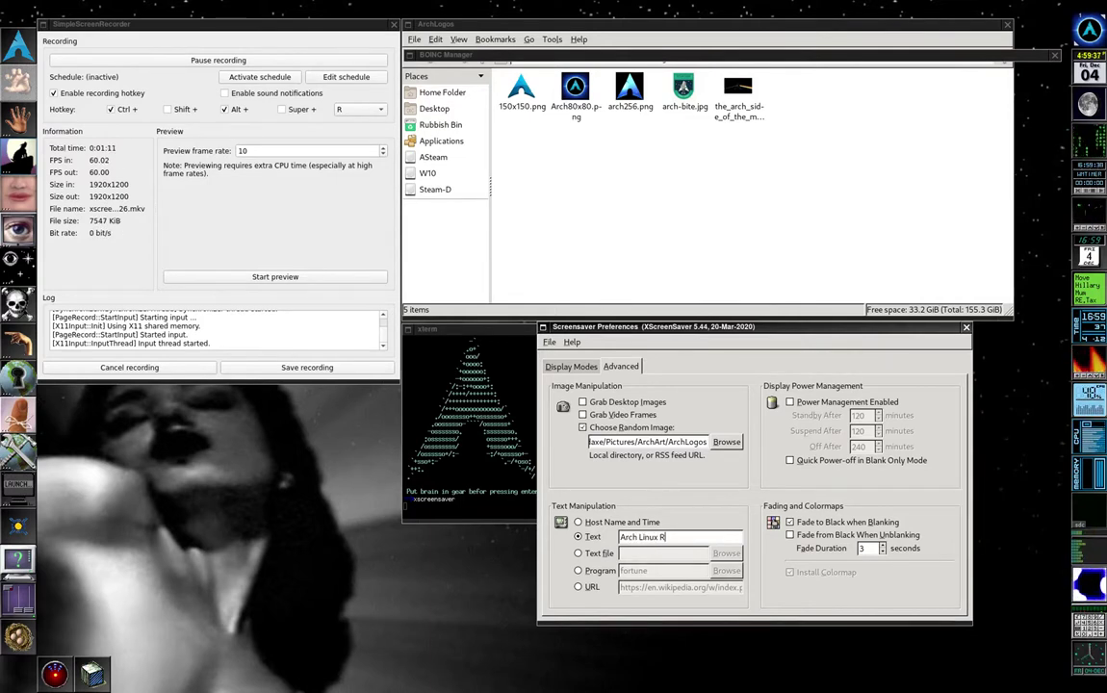
{"action": "type", "text": "oc"}
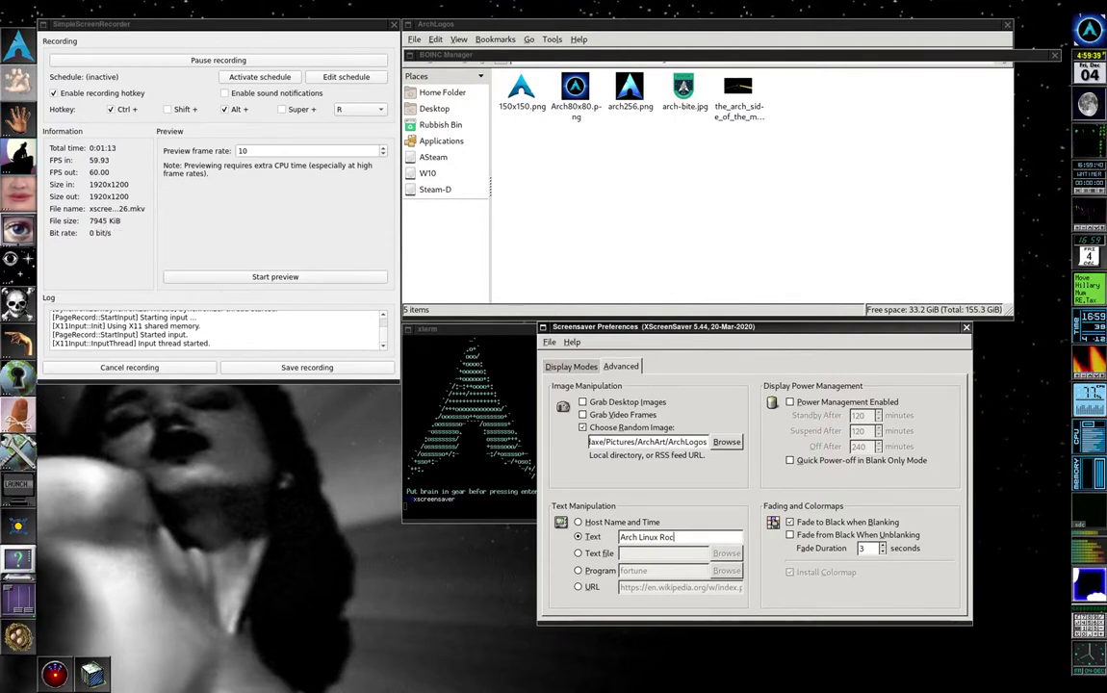
{"action": "type", "text": "ks Merr"}
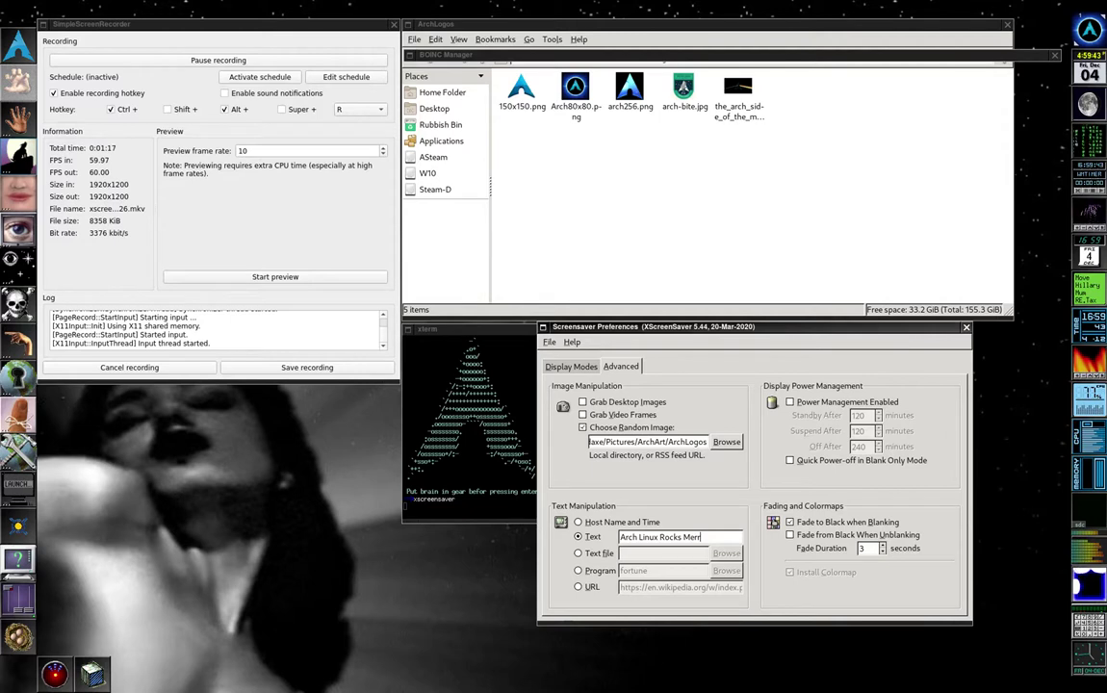
{"action": "type", "text": "y Christmas"}
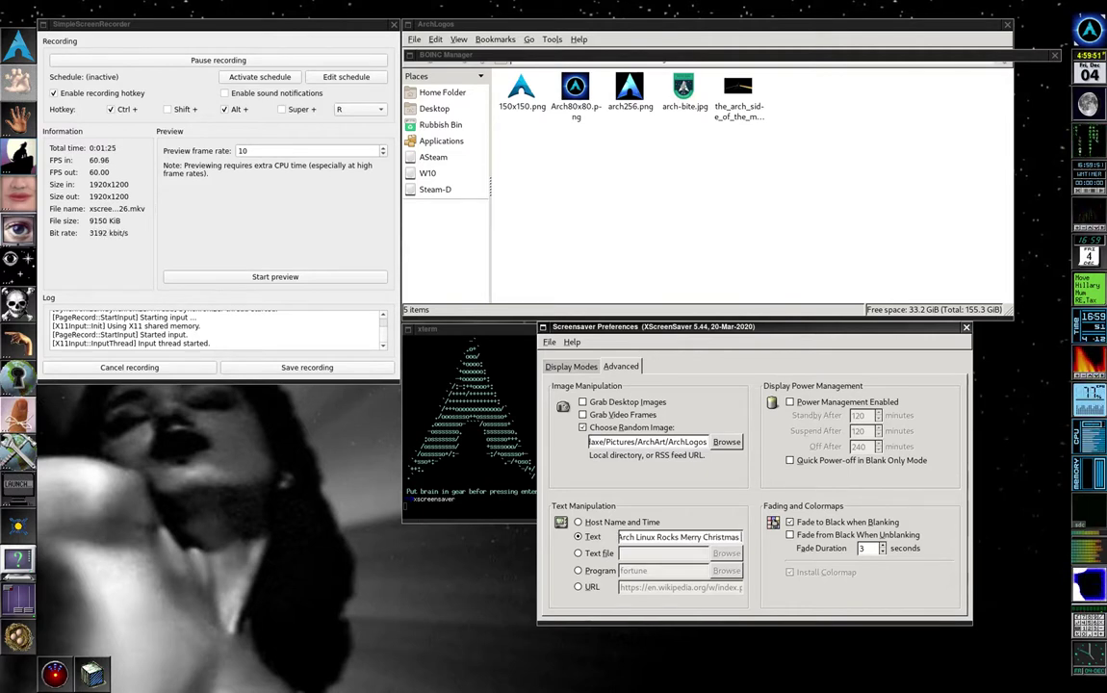
{"action": "type", "text": " Folk"}
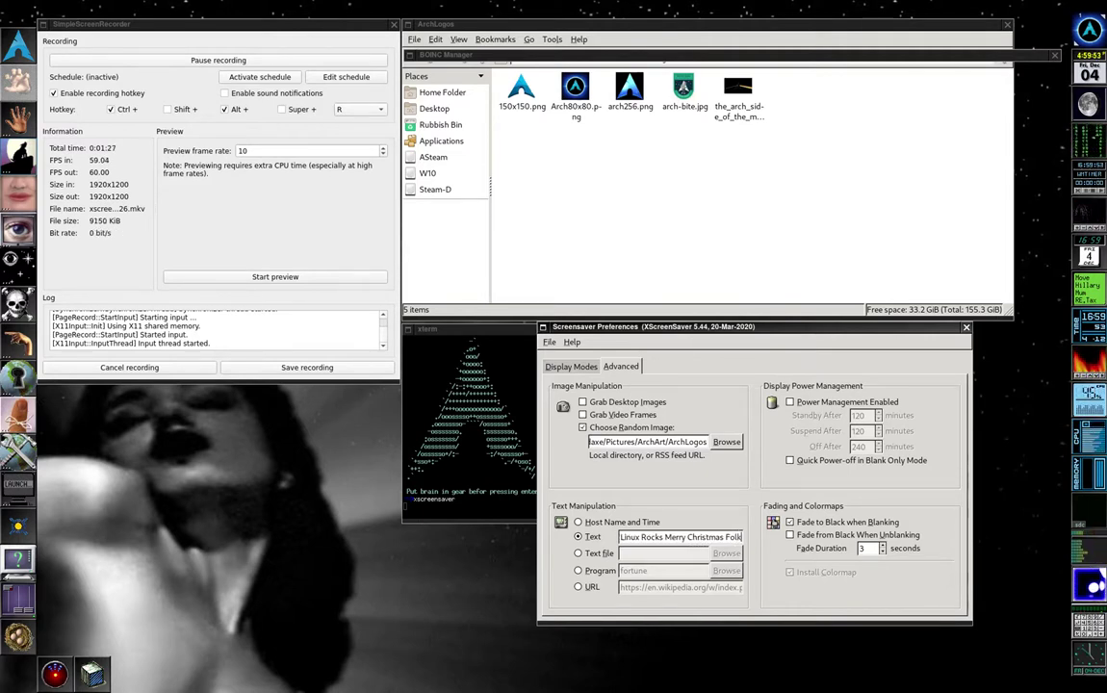
{"action": "type", "text": "s"}
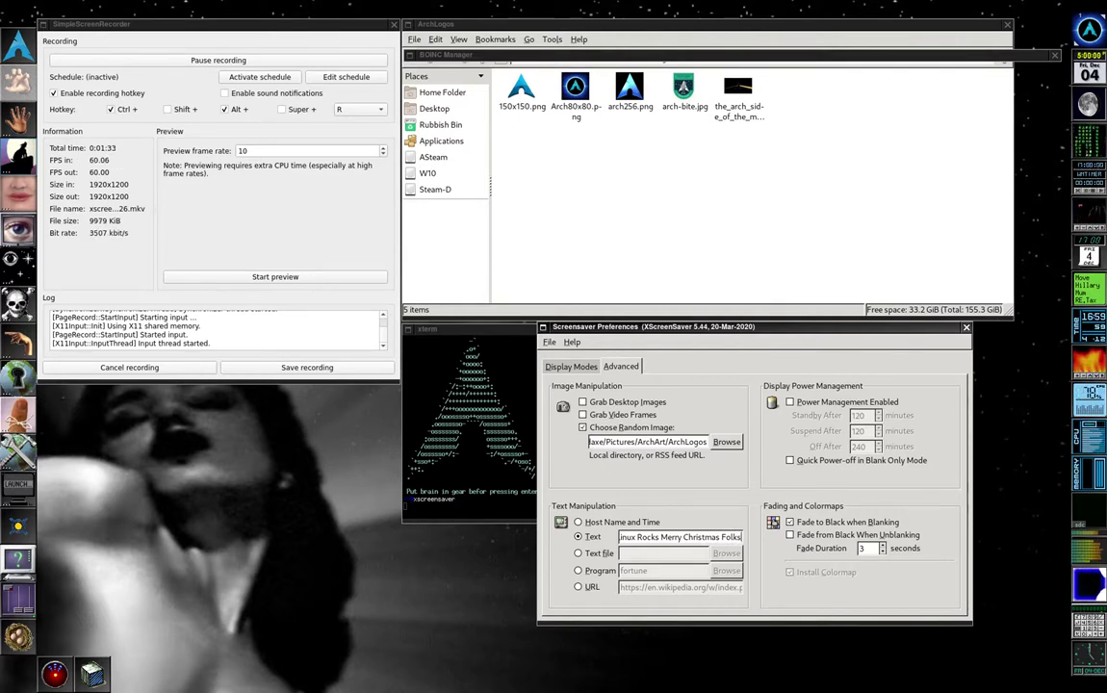
Step: Return to the display modes and browse the screensaver list back to its first entries
{"action": "left_click", "coordinate": [571, 367]}
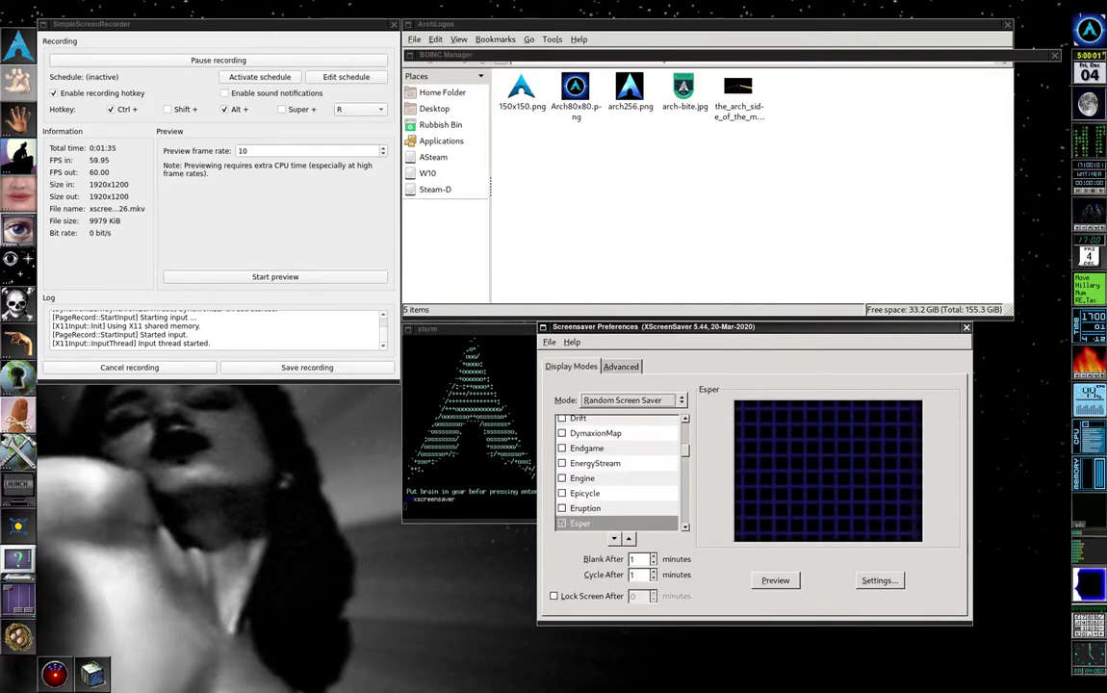
{"action": "scroll", "coordinate": [619, 473], "scroll_direction": "up", "scroll_amount": 1}
{"action": "scroll", "coordinate": [619, 471], "scroll_direction": "up", "scroll_amount": 3}
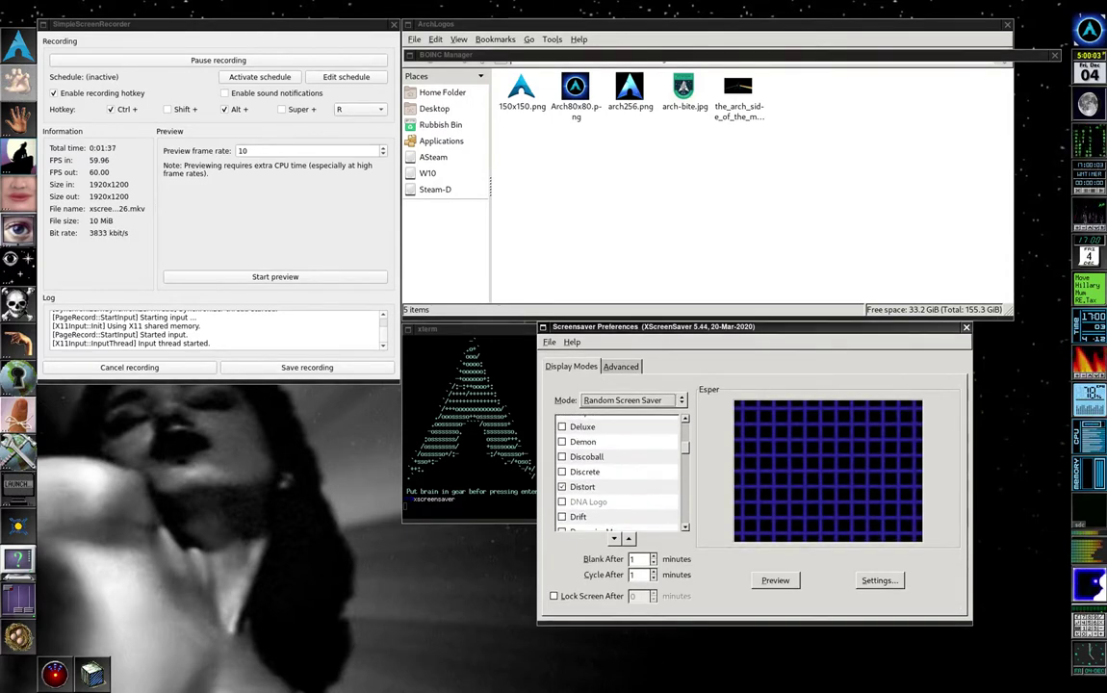
{"action": "scroll", "coordinate": [619, 473], "scroll_direction": "down", "scroll_amount": 8}
{"action": "scroll", "coordinate": [619, 472], "scroll_direction": "up", "scroll_amount": 16}
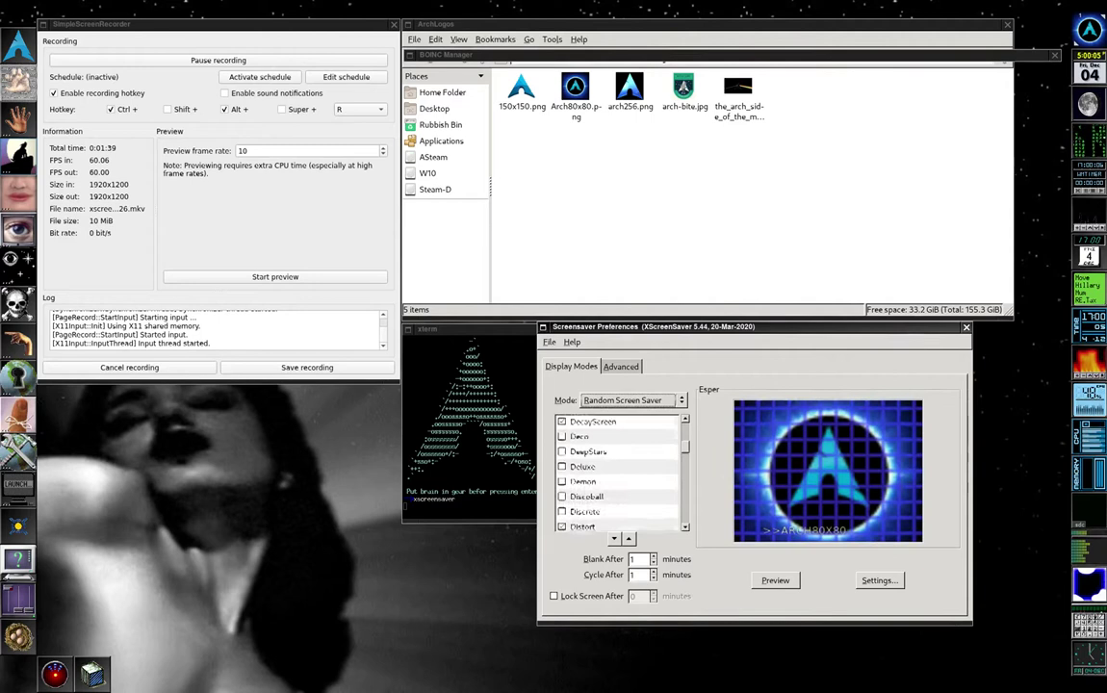
{"action": "scroll", "coordinate": [619, 472], "scroll_direction": "up", "scroll_amount": 10}
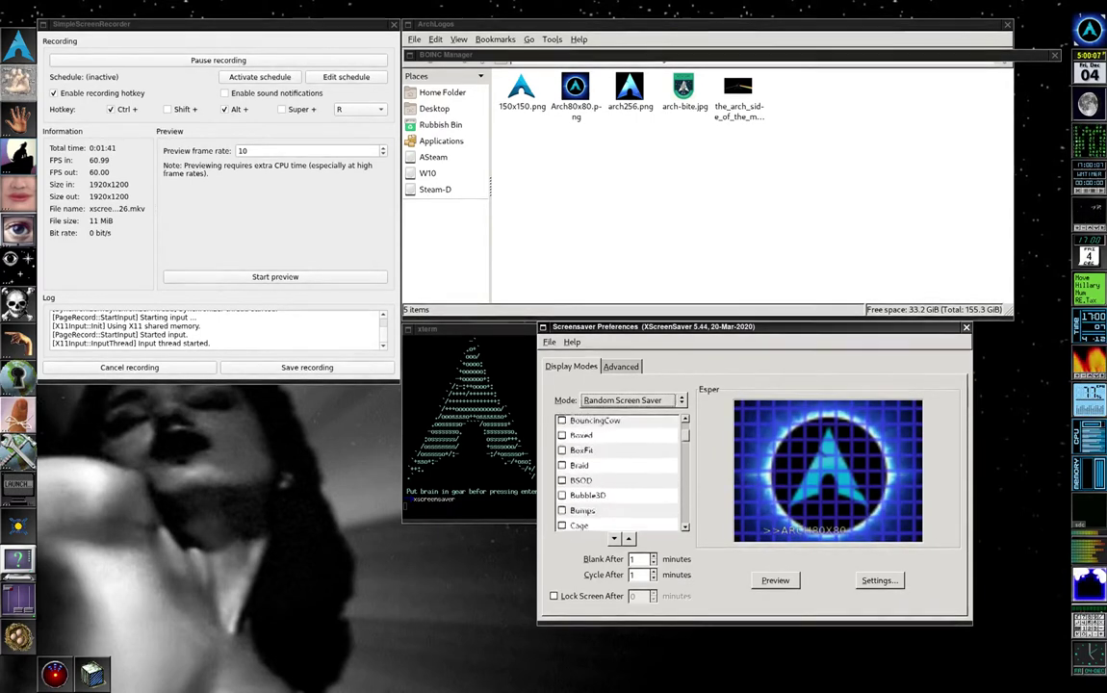
{"action": "scroll", "coordinate": [619, 472], "scroll_direction": "up", "scroll_amount": 5}
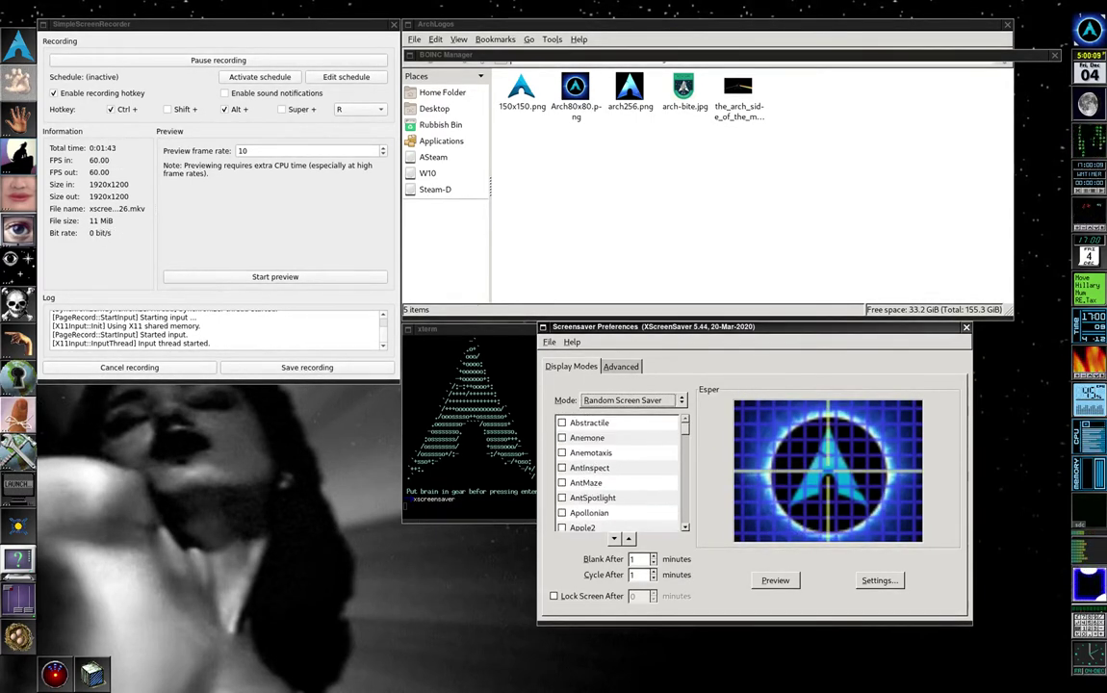
{"action": "scroll", "coordinate": [619, 471], "scroll_direction": "down", "scroll_amount": 2}
{"action": "scroll", "coordinate": [619, 472], "scroll_direction": "up", "scroll_amount": 1}
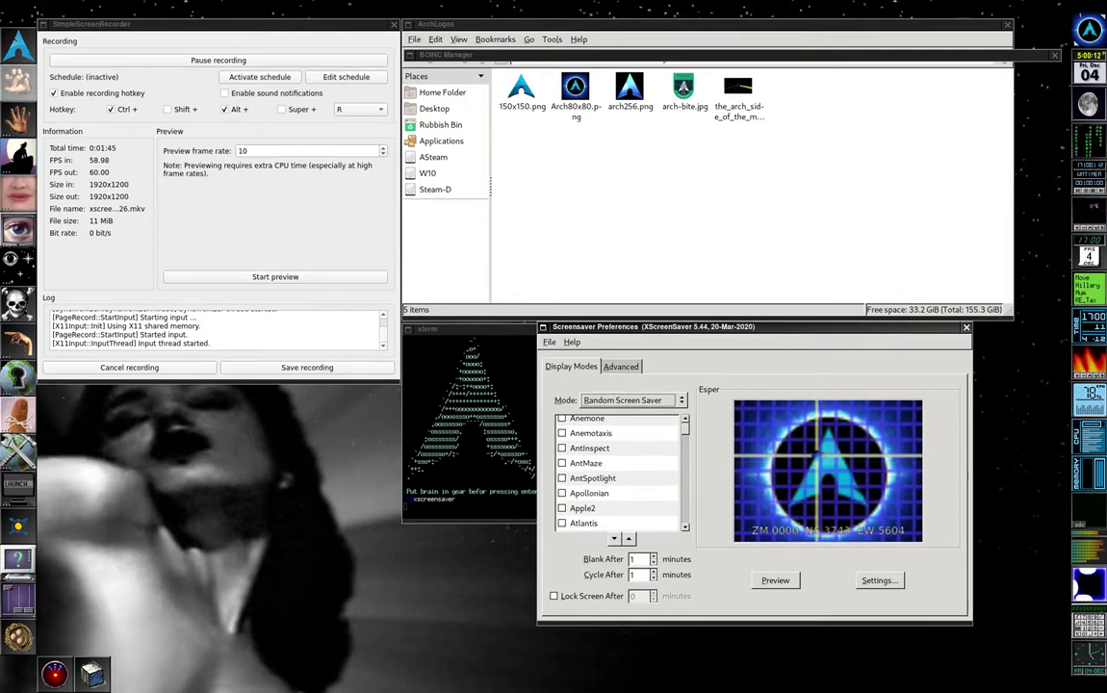
Step: Move the Screensaver Preferences window over the file manager and enlarge it to fit a longer mode list and a bigger preview
{"action": "left_click_drag", "start_coordinate": [974, 351], "coordinate": [857, 99]}
{"action": "left_click_drag", "start_coordinate": [635, 76], "coordinate": [620, 28]}
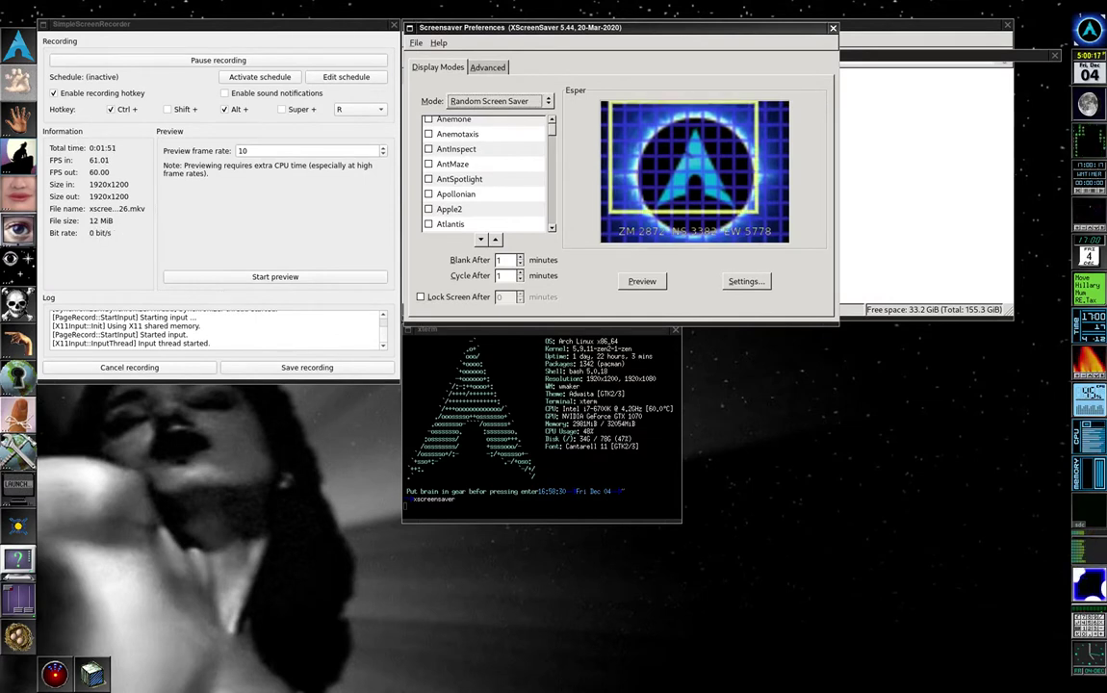
{"action": "left_click_drag", "start_coordinate": [836, 325], "coordinate": [1063, 553]}
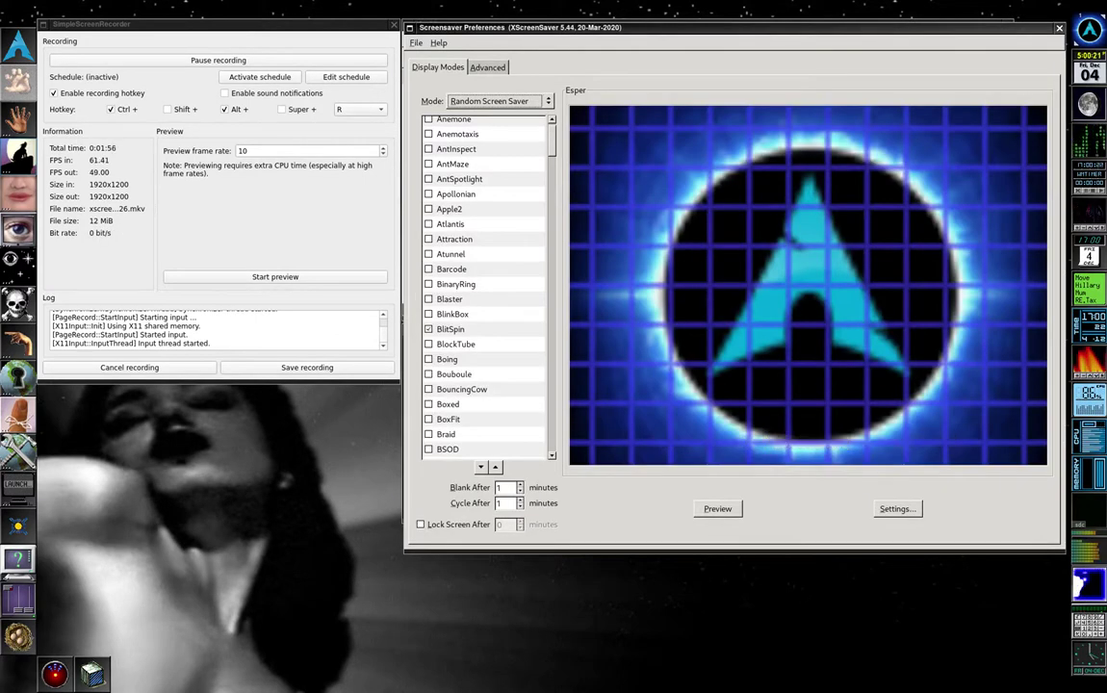
Step: Preview the BlitSpin screensaver and inspect its standard and advanced settings, leaving them without changes
{"action": "left_click", "coordinate": [451, 329]}
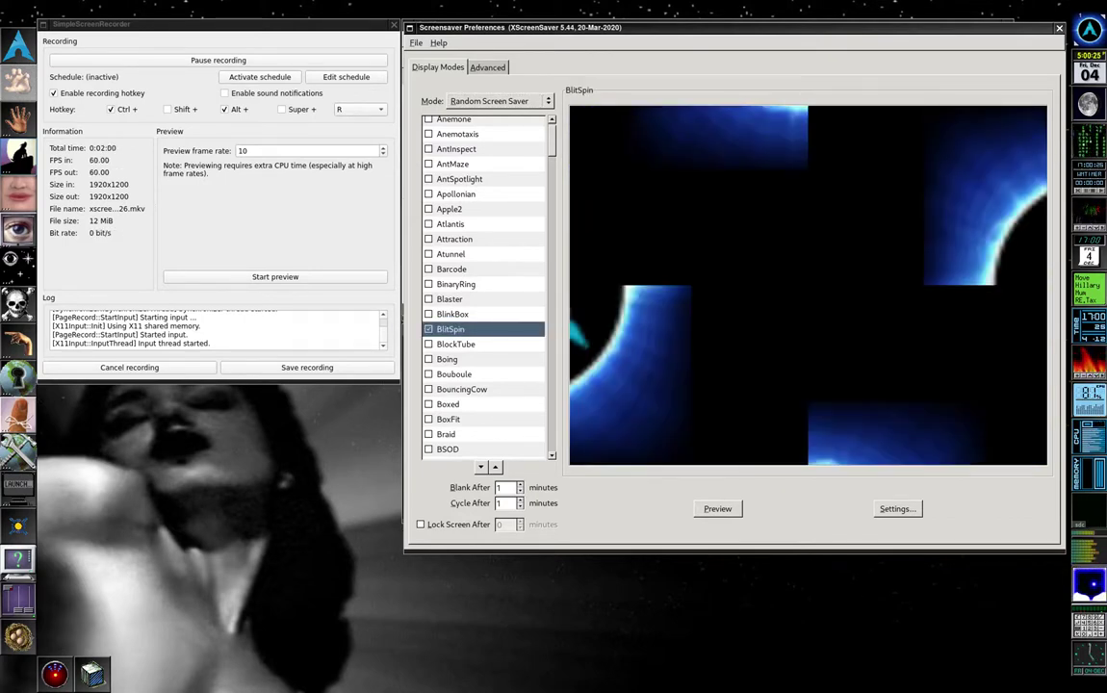
{"action": "left_click", "coordinate": [897, 508]}
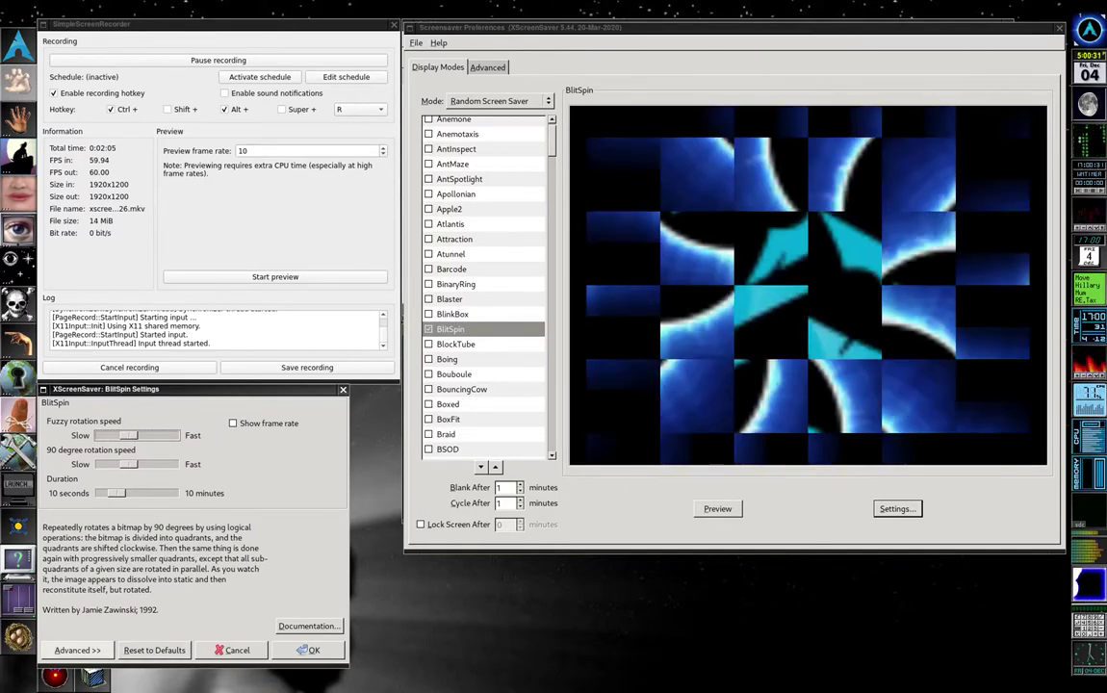
{"action": "left_click", "coordinate": [77, 651]}
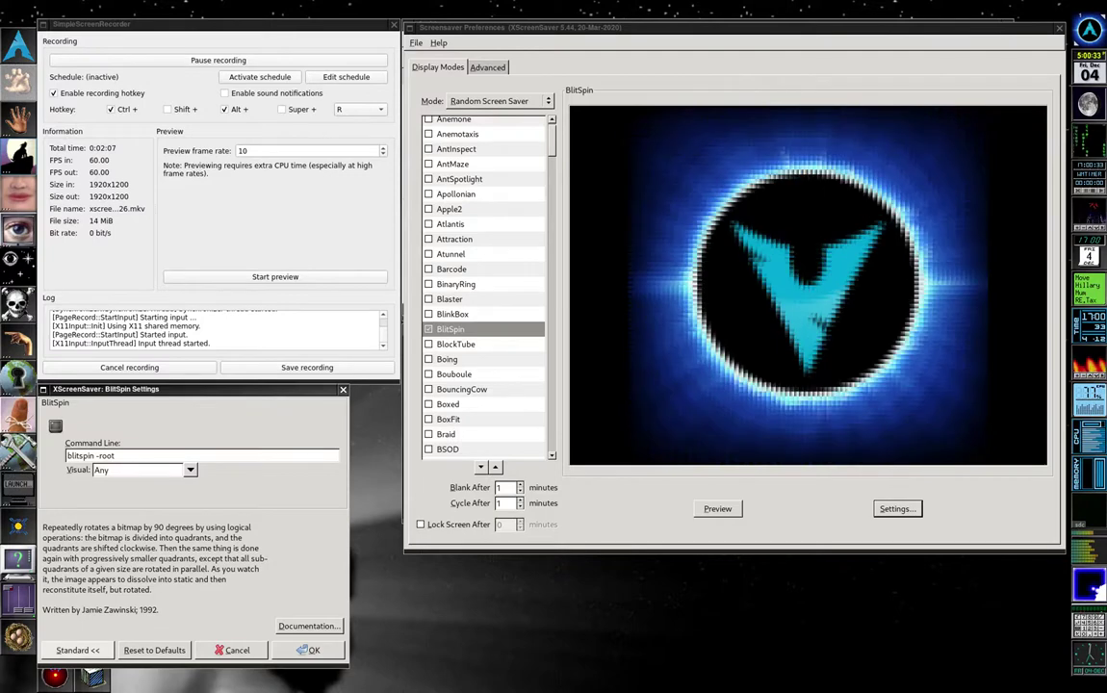
{"action": "key", "text": "alt+s"}
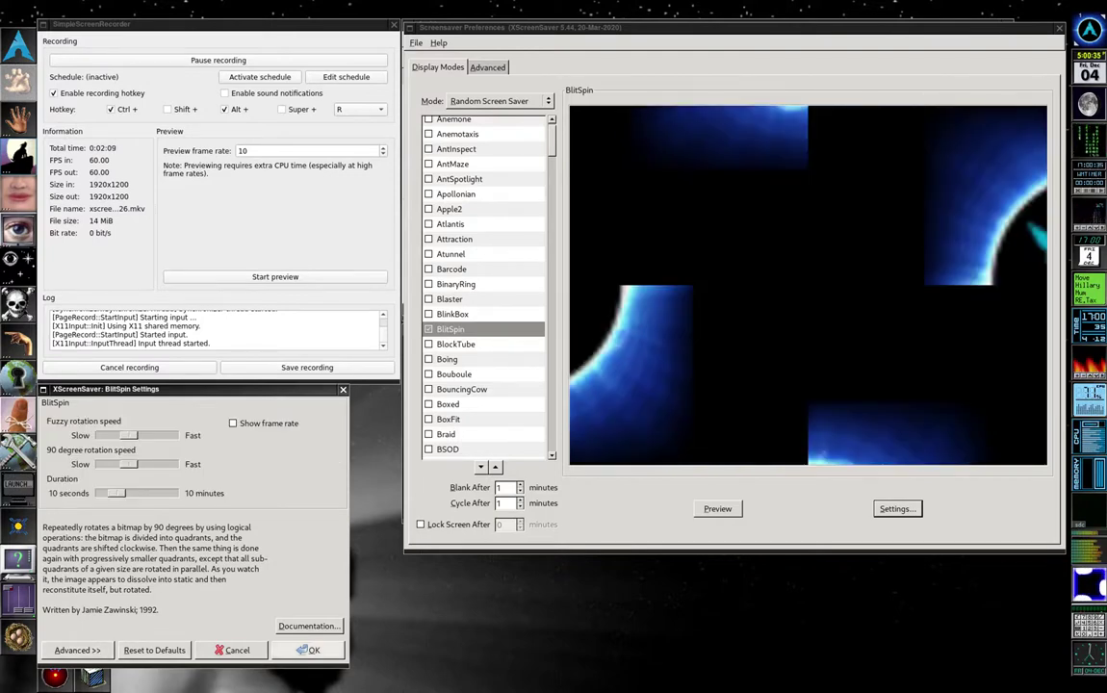
{"action": "key", "text": "Escape"}
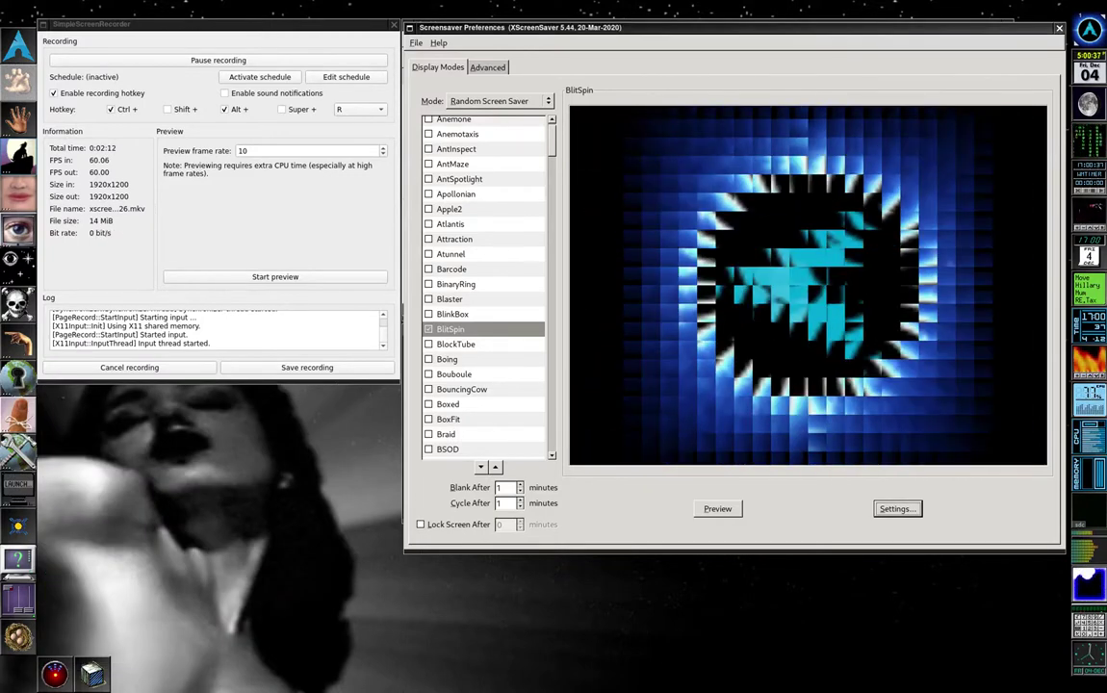
Step: Select the Carousel screensaver and set its number of images to 6
{"action": "scroll", "coordinate": [484, 288], "scroll_direction": "down", "scroll_amount": 1}
{"action": "scroll", "coordinate": [484, 288], "scroll_direction": "down", "scroll_amount": 3}
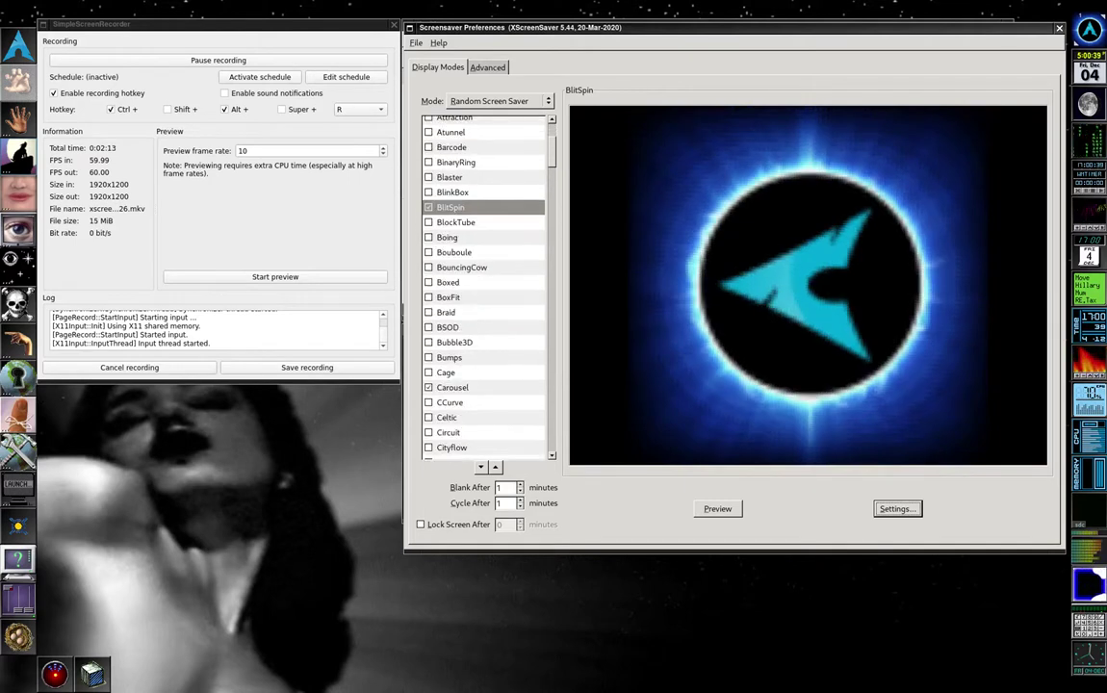
{"action": "left_click", "coordinate": [452, 346]}
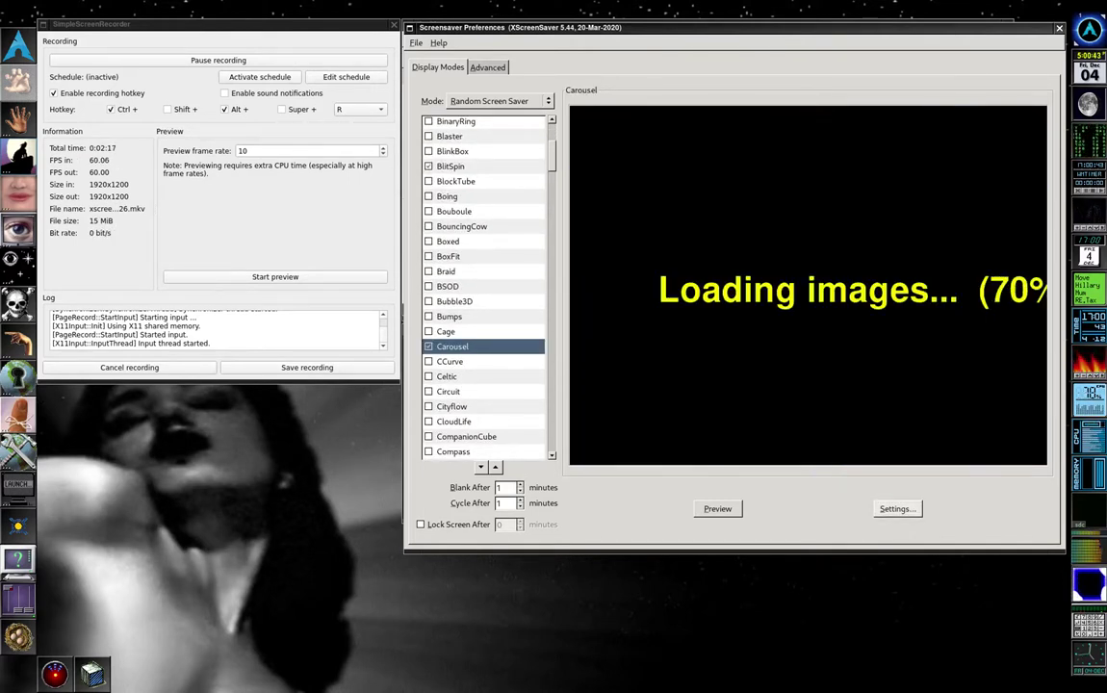
{"action": "left_click", "coordinate": [897, 508]}
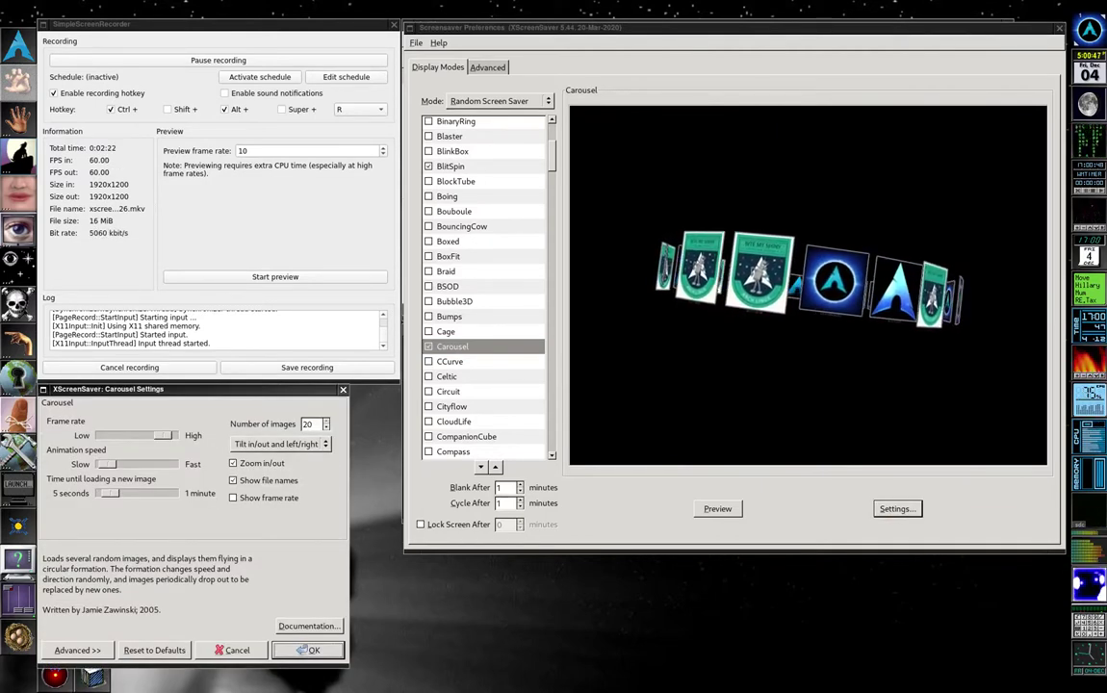
{"action": "left_click", "coordinate": [326, 429]}
{"action": "left_click", "coordinate": [326, 428]}
{"action": "scroll", "coordinate": [313, 424], "scroll_direction": "down", "scroll_amount": 2}
{"action": "scroll", "coordinate": [313, 424], "scroll_direction": "down", "scroll_amount": 3}
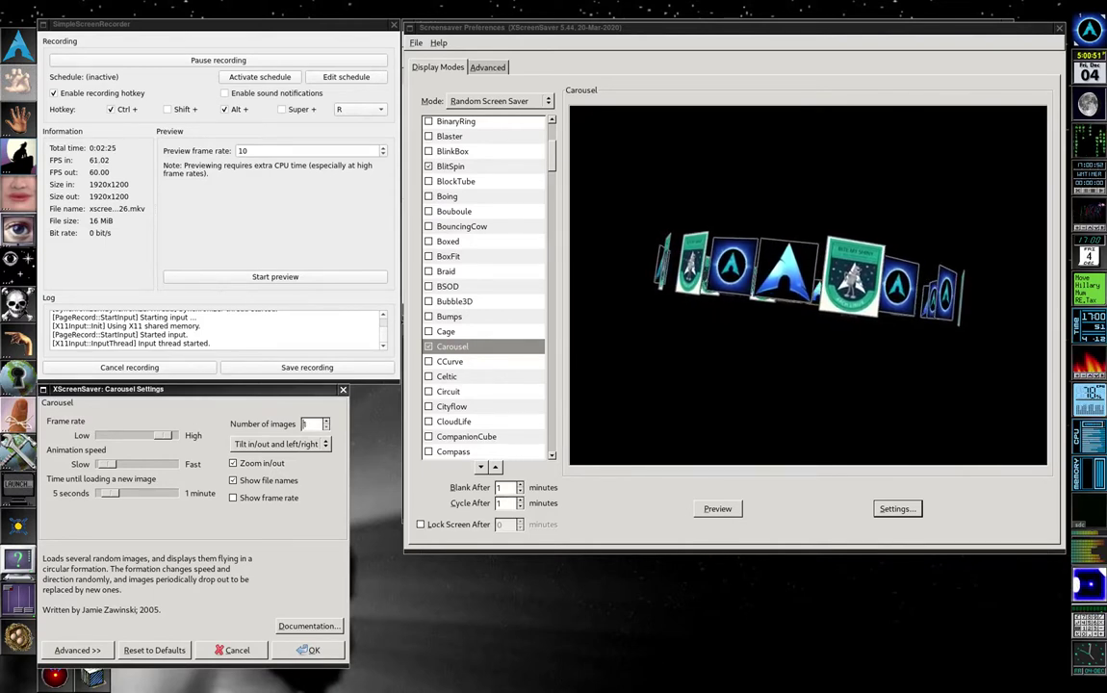
{"action": "scroll", "coordinate": [305, 423], "scroll_direction": "up", "scroll_amount": 3}
{"action": "scroll", "coordinate": [304, 423], "scroll_direction": "up", "scroll_amount": 2}
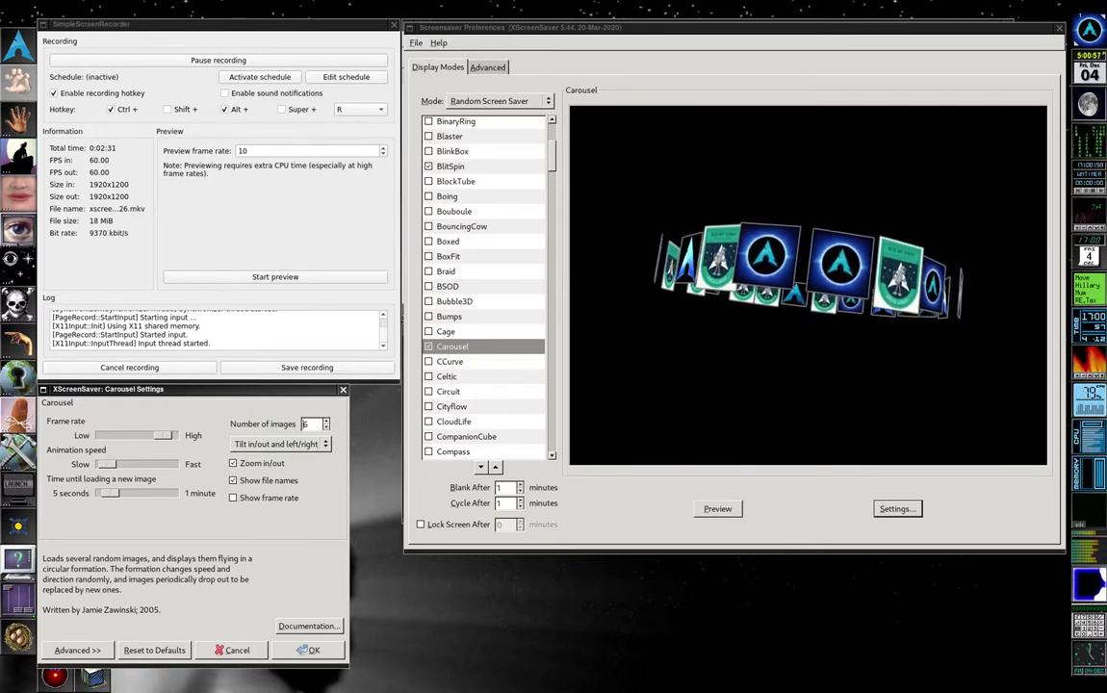
{"action": "left_click", "coordinate": [308, 650]}
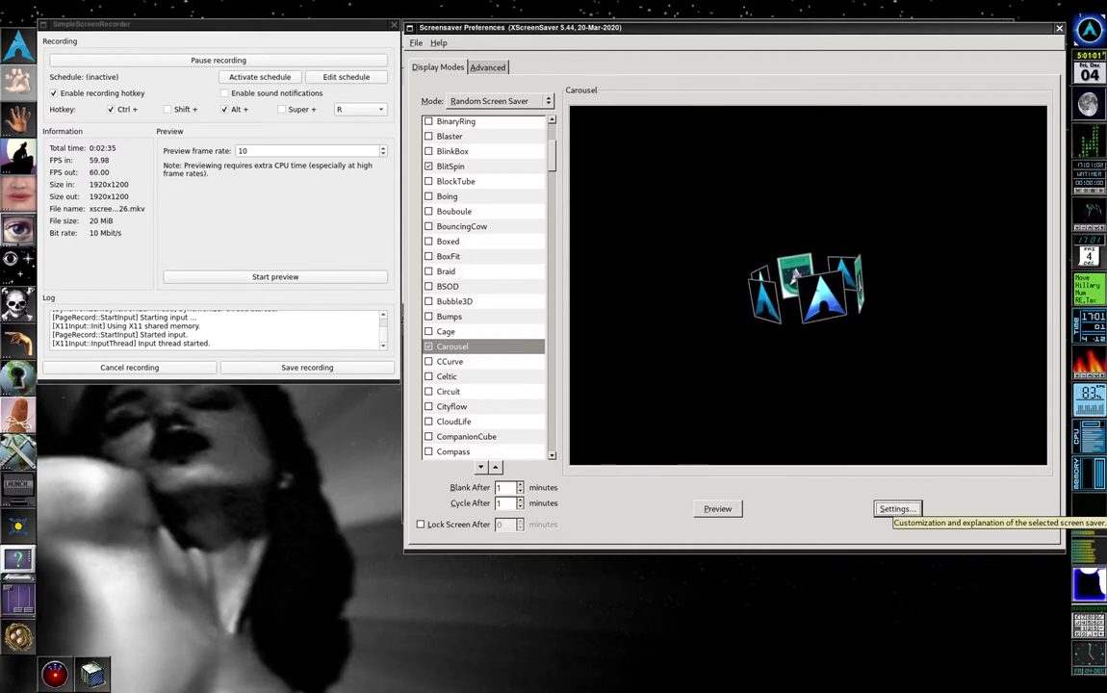
Step: Check Carousel's standard and advanced settings again and close them without further changes
{"action": "left_click", "coordinate": [897, 508]}
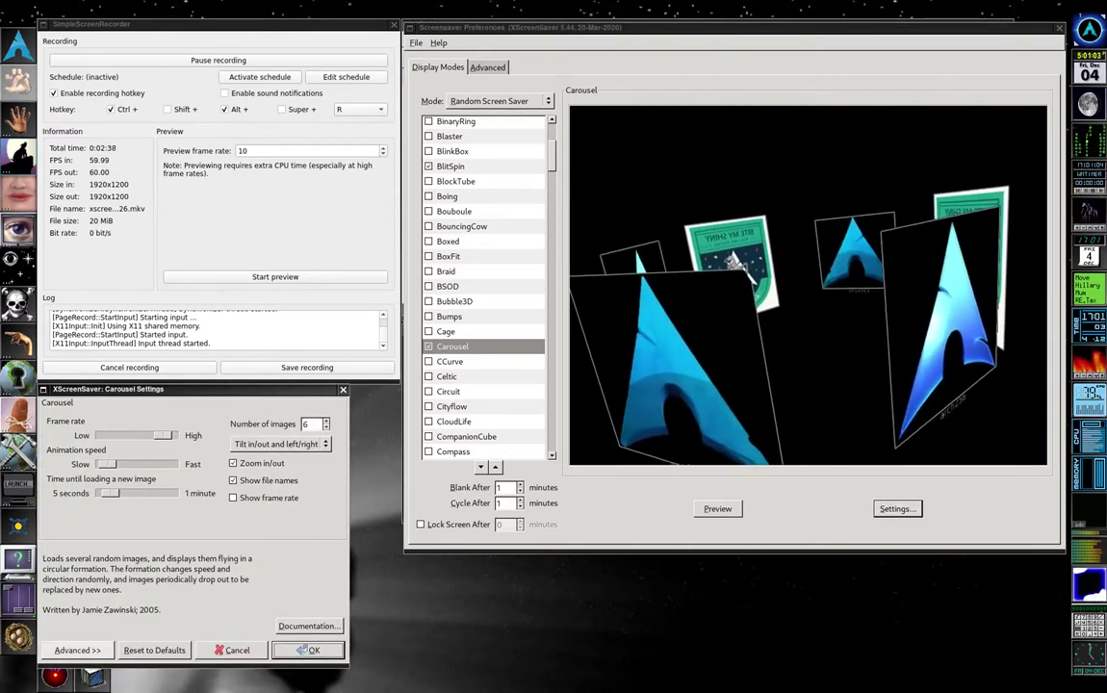
{"action": "left_click", "coordinate": [77, 649]}
{"action": "left_click", "coordinate": [77, 650]}
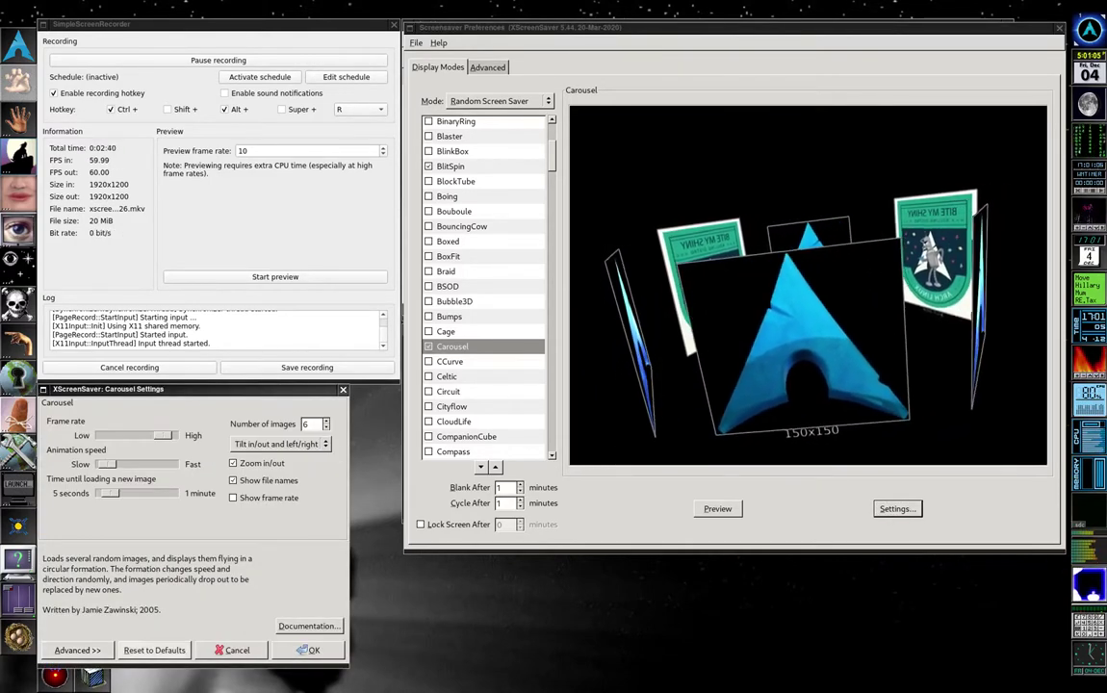
{"action": "left_click", "coordinate": [306, 650]}
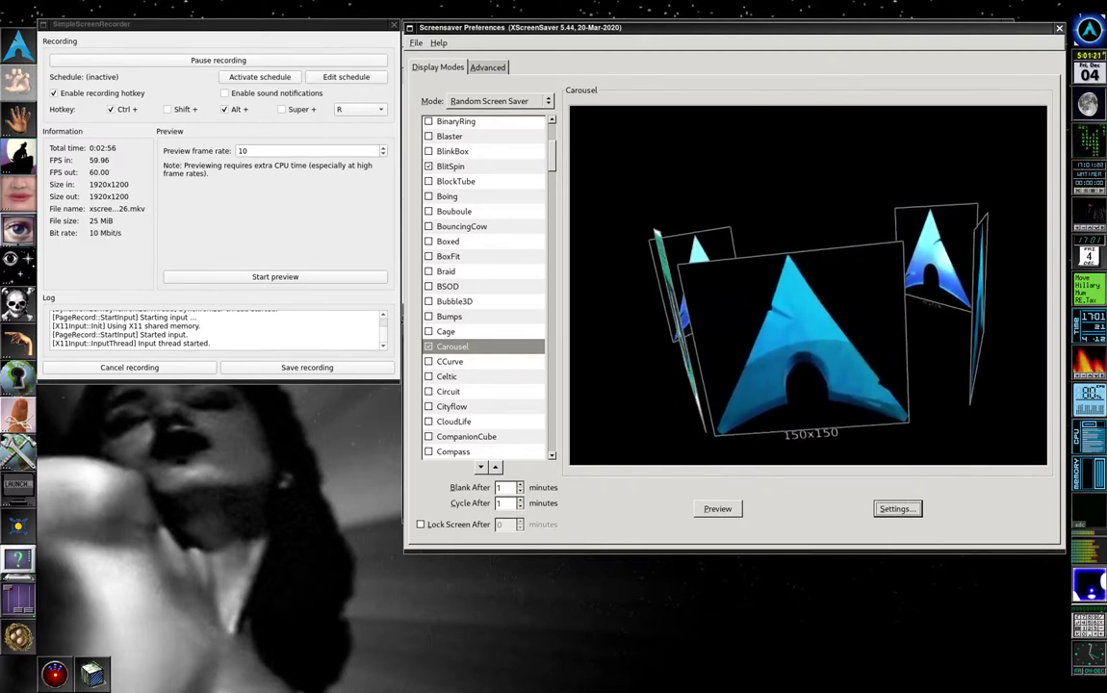
Step: Preview the DecayScreen screensaver and inspect its melt style choices and advanced settings, keeping Random melt style
{"action": "scroll", "coordinate": [483, 289], "scroll_direction": "down", "scroll_amount": 1}
{"action": "scroll", "coordinate": [483, 288], "scroll_direction": "down", "scroll_amount": 5}
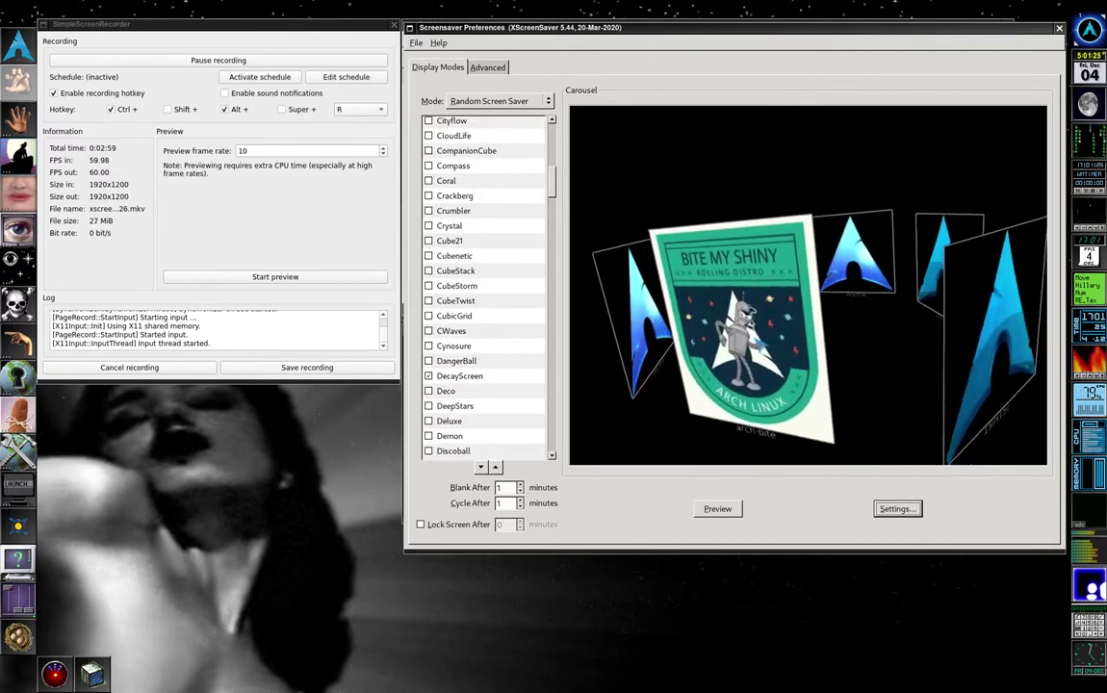
{"action": "left_click", "coordinate": [460, 377]}
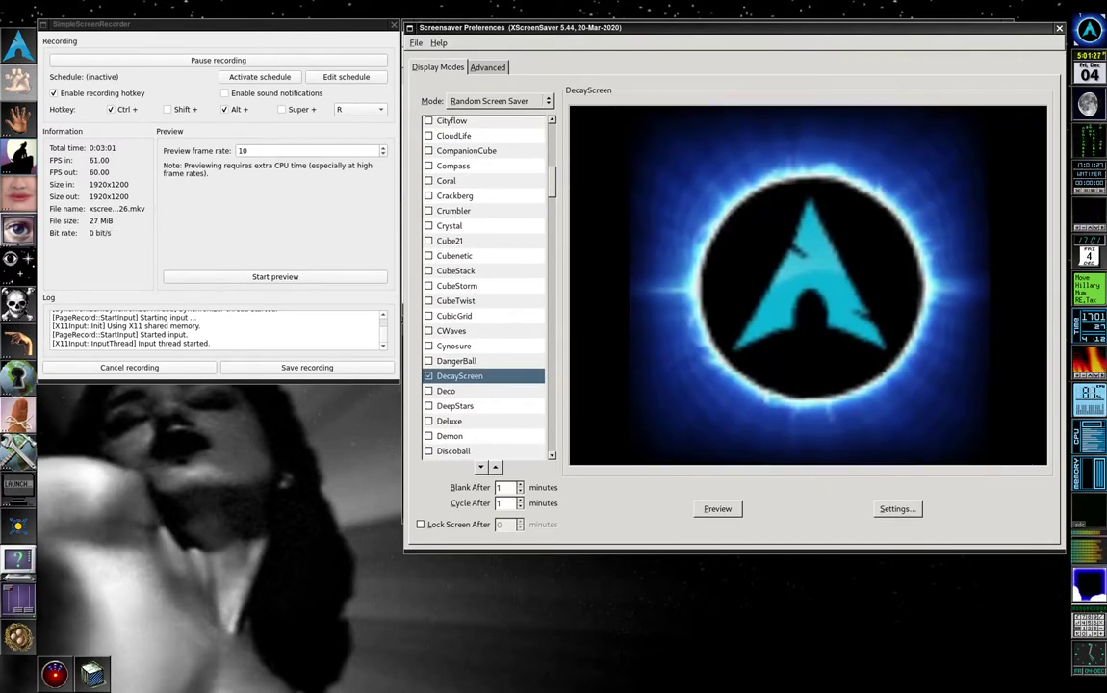
{"action": "left_click", "coordinate": [897, 509]}
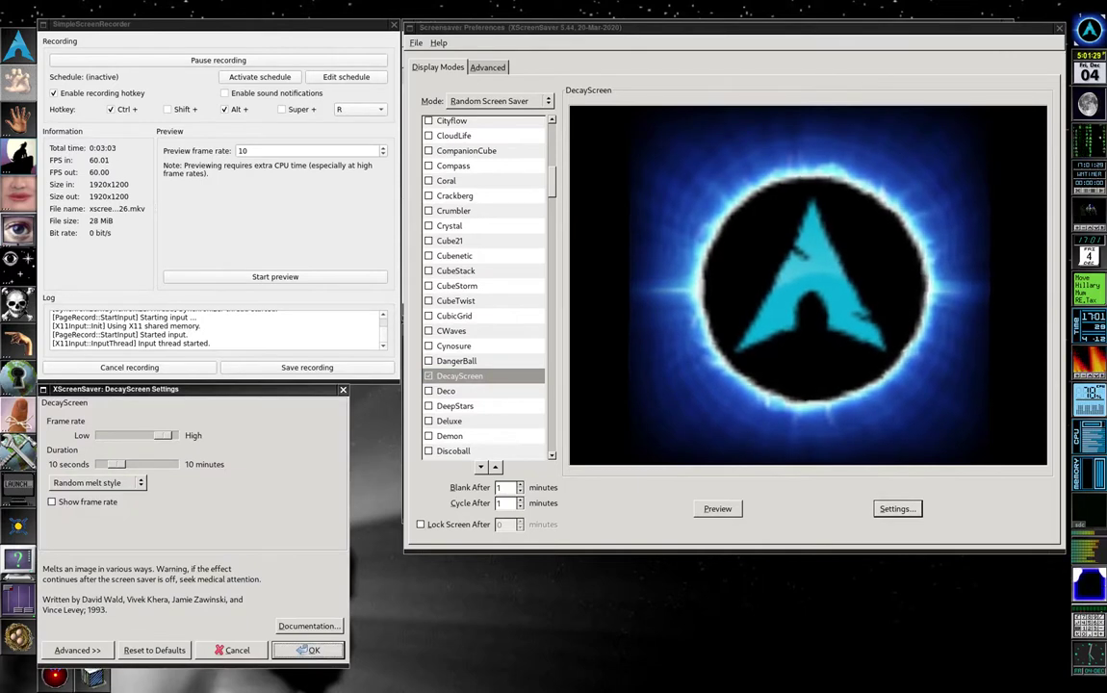
{"action": "left_click", "coordinate": [96, 482]}
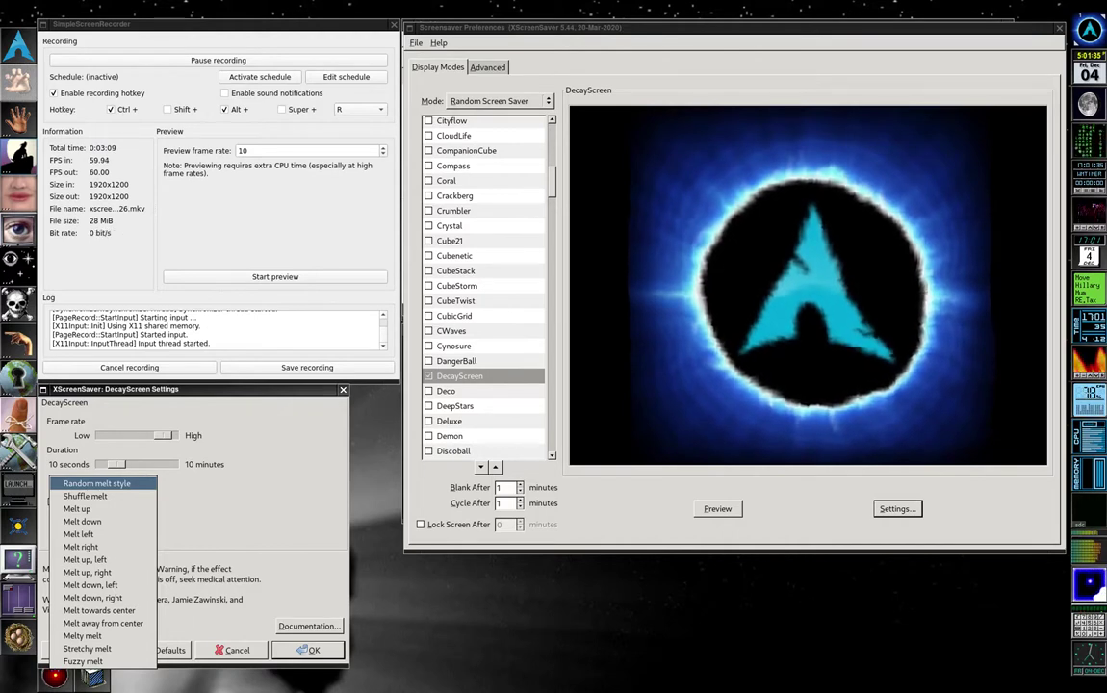
{"action": "key", "text": "Escape"}
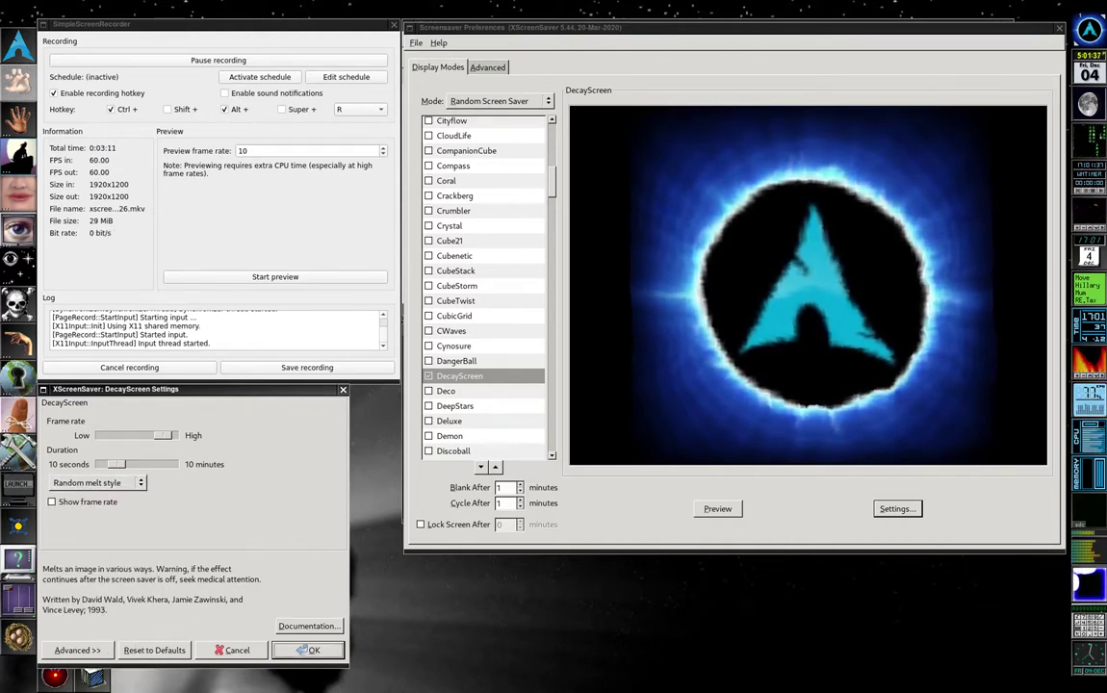
{"action": "left_click", "coordinate": [77, 650]}
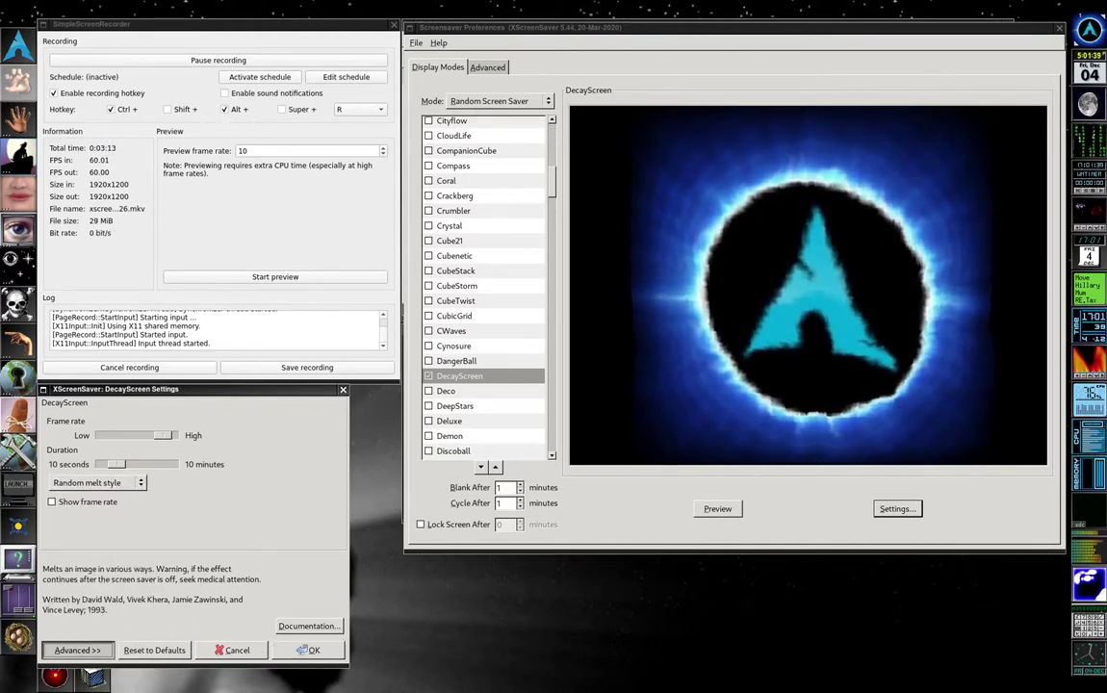
{"action": "left_click", "coordinate": [77, 650]}
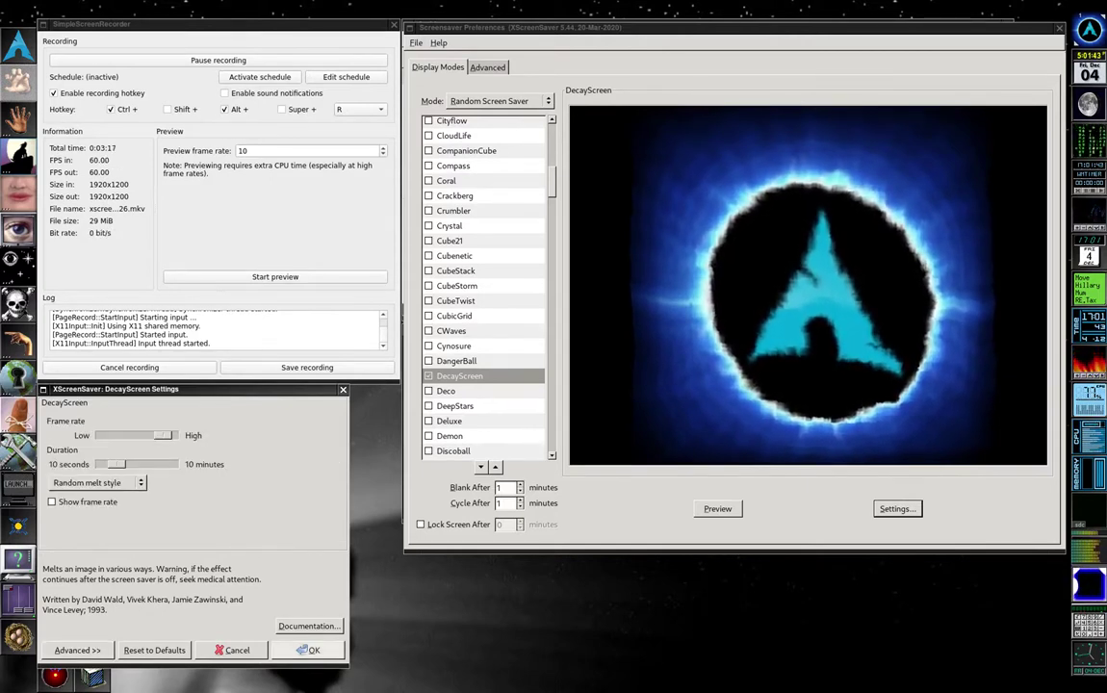
{"action": "left_click", "coordinate": [308, 650]}
Step: Preview the Distort screensaver and inspect its effect choices and advanced settings, keeping Swamp thing
{"action": "scroll", "coordinate": [483, 287], "scroll_direction": "down", "scroll_amount": 4}
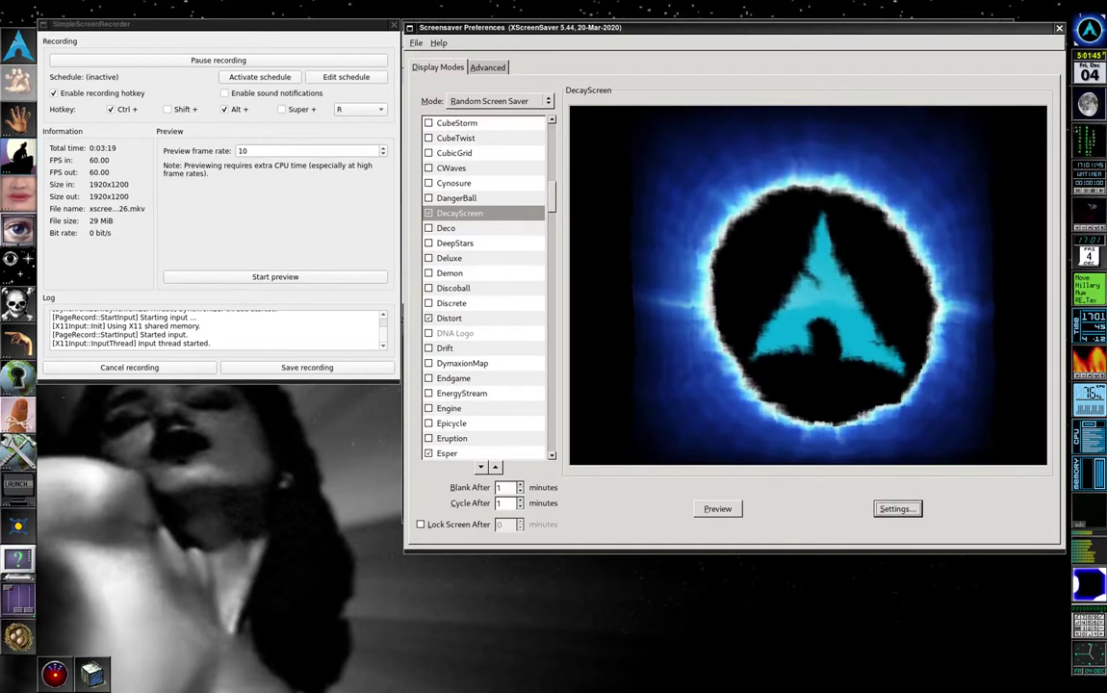
{"action": "left_click", "coordinate": [449, 319]}
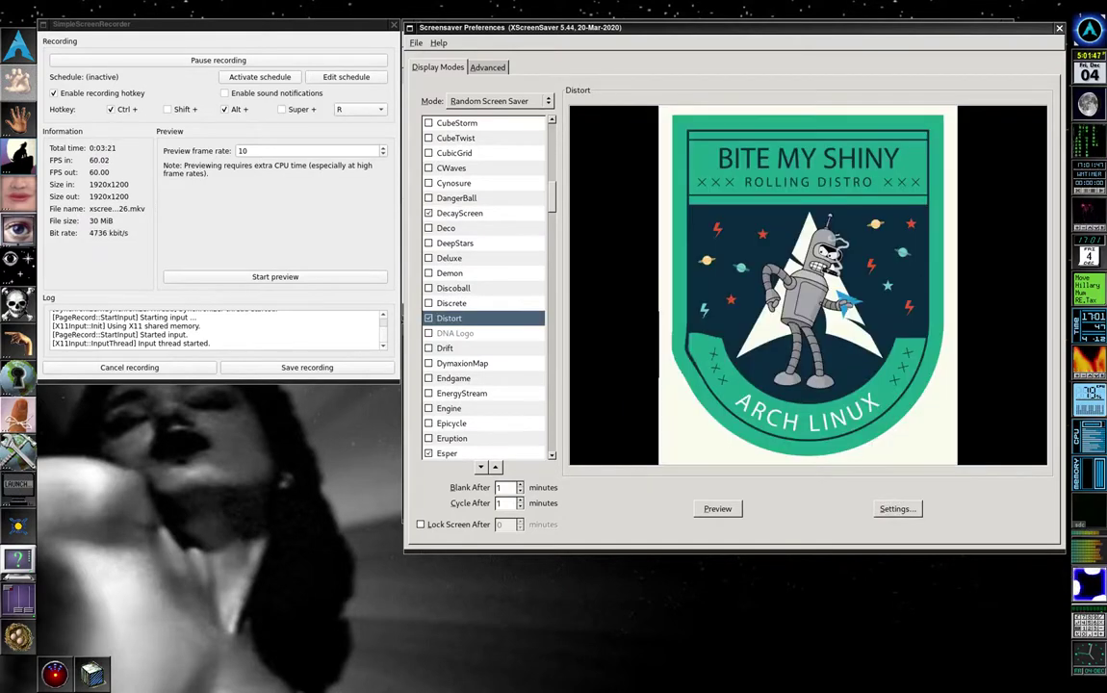
{"action": "left_click", "coordinate": [898, 508]}
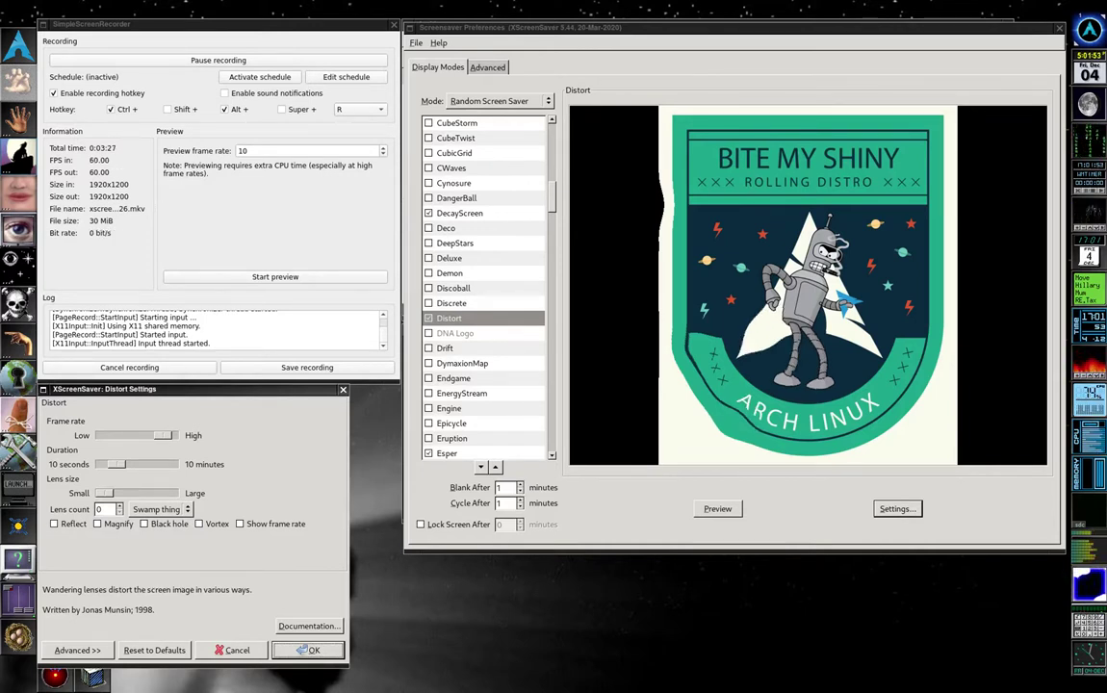
{"action": "left_click", "coordinate": [160, 509]}
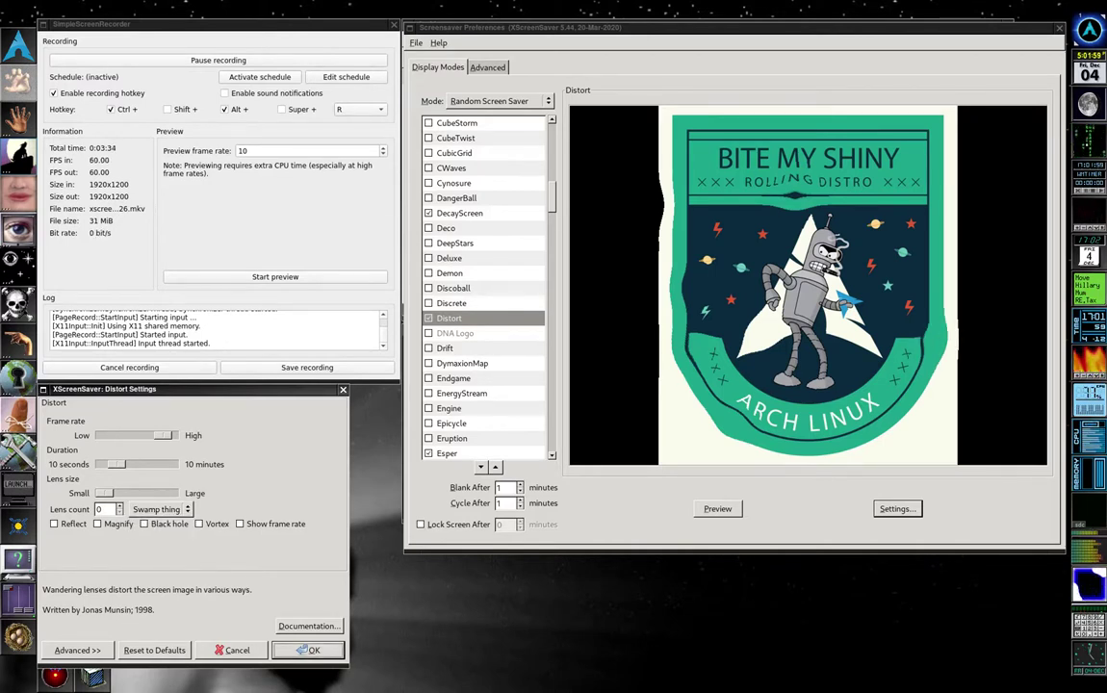
{"action": "left_click", "coordinate": [77, 651]}
{"action": "key", "text": "alt+s"}
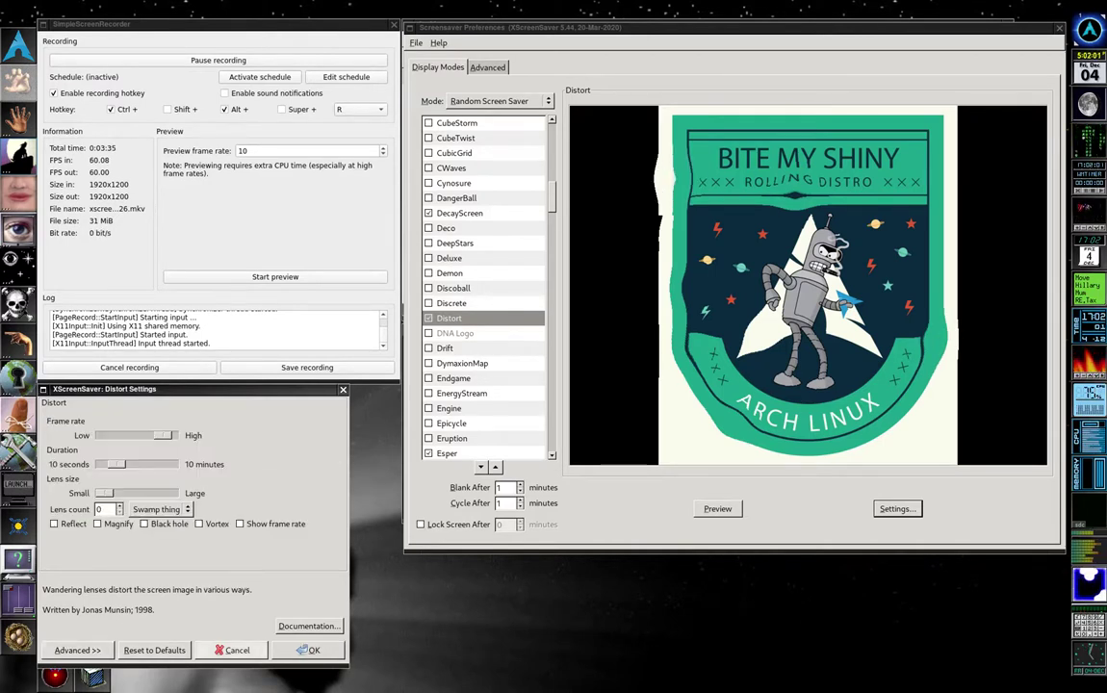
{"action": "key", "text": "Return"}
Step: Preview the Esper screensaver, check its advanced settings and raise its speed slightly
{"action": "scroll", "coordinate": [483, 288], "scroll_direction": "down", "scroll_amount": 3}
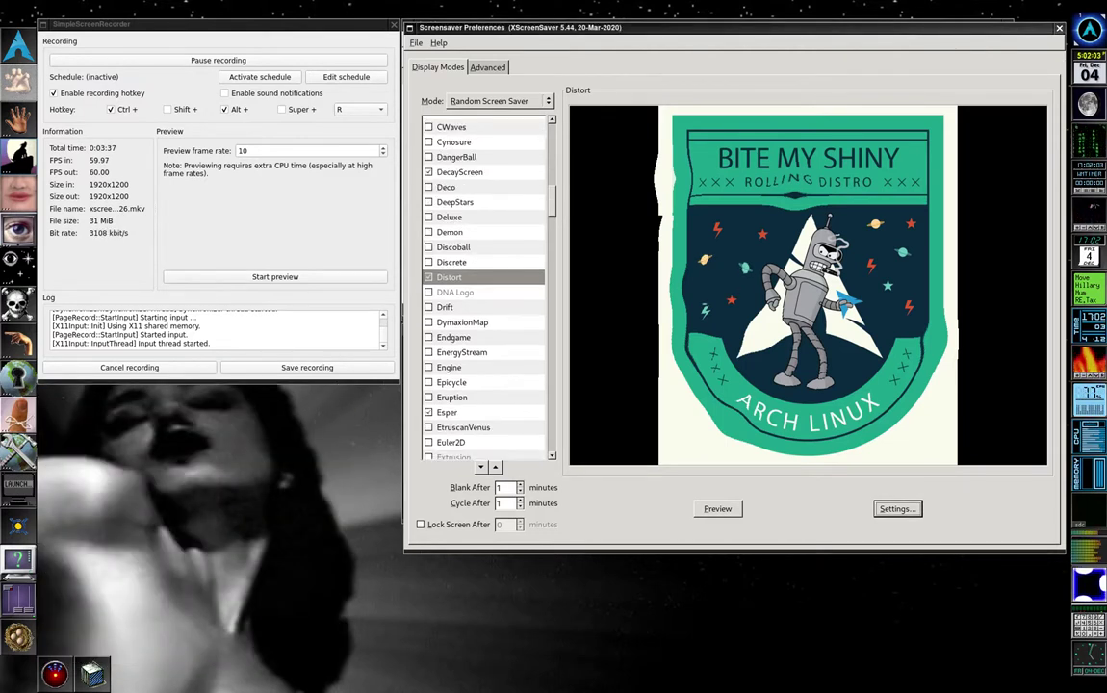
{"action": "left_click", "coordinate": [448, 331]}
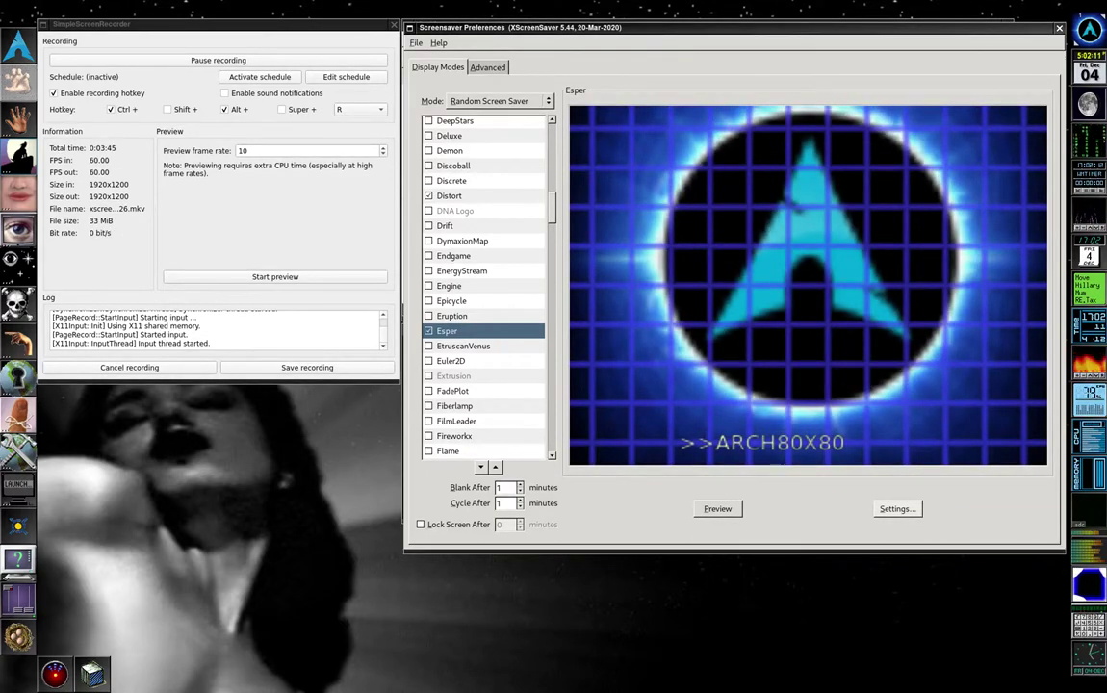
{"action": "left_click", "coordinate": [895, 508]}
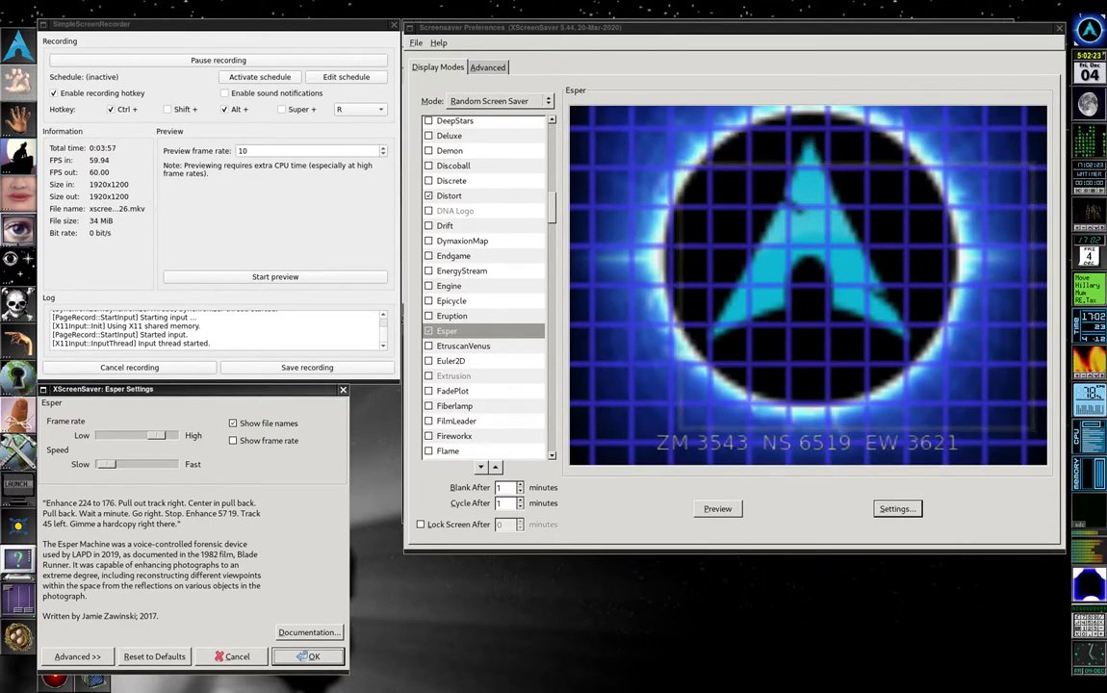
{"action": "left_click", "coordinate": [77, 656]}
{"action": "left_click", "coordinate": [77, 657]}
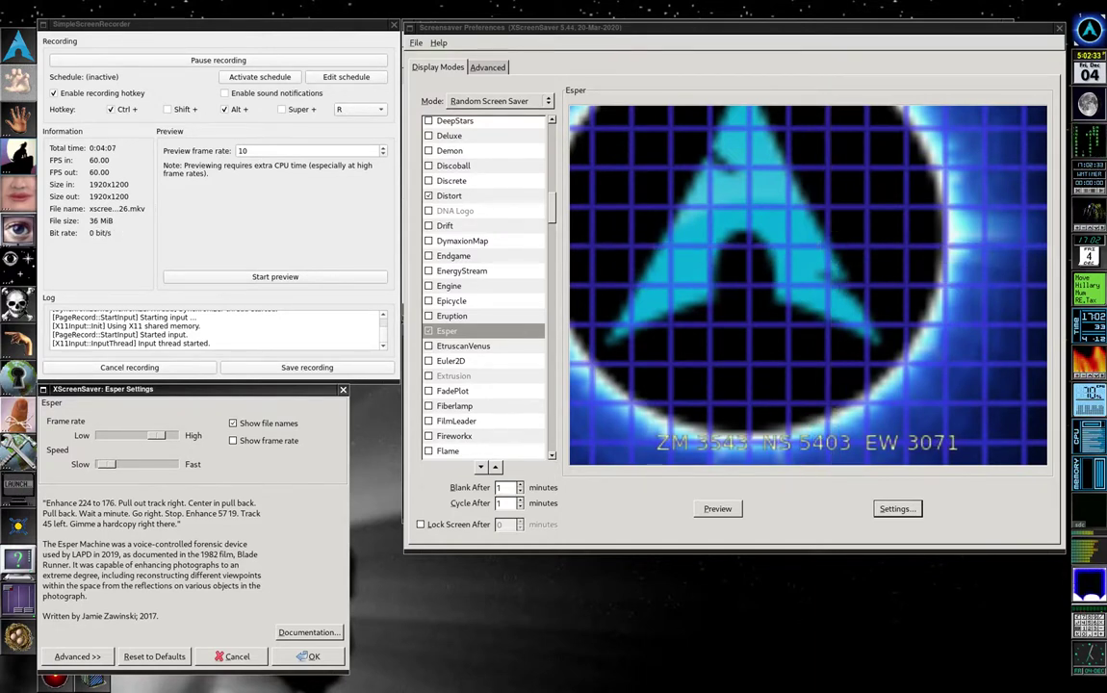
{"action": "left_click_drag", "start_coordinate": [107, 464], "coordinate": [120, 464]}
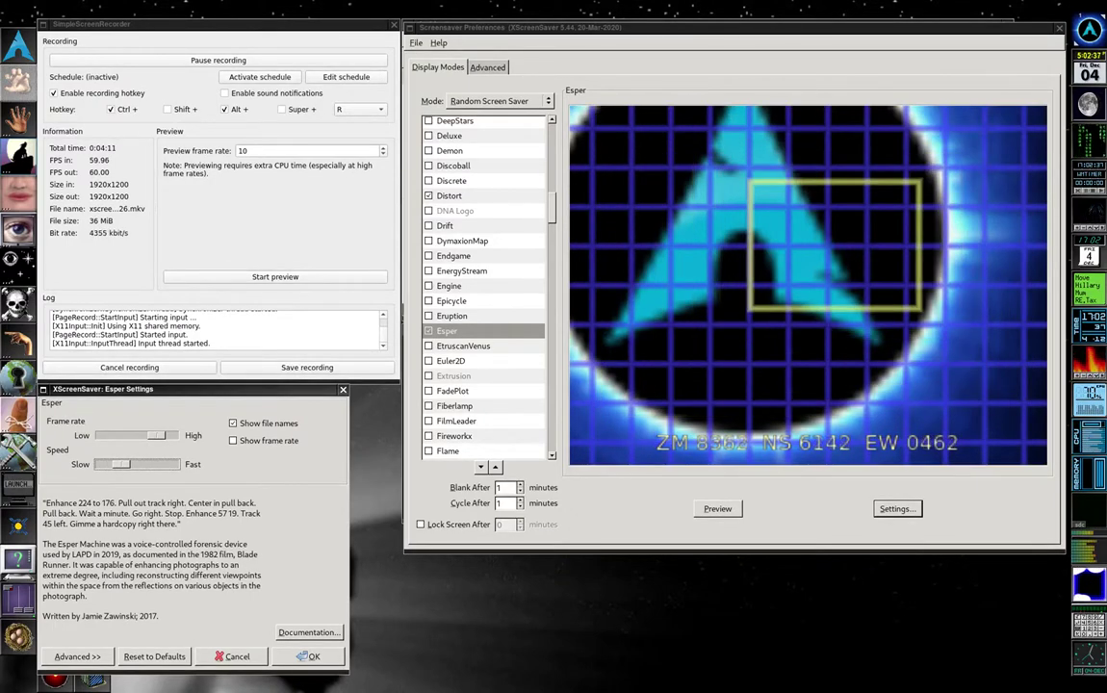
{"action": "key", "text": "Return"}
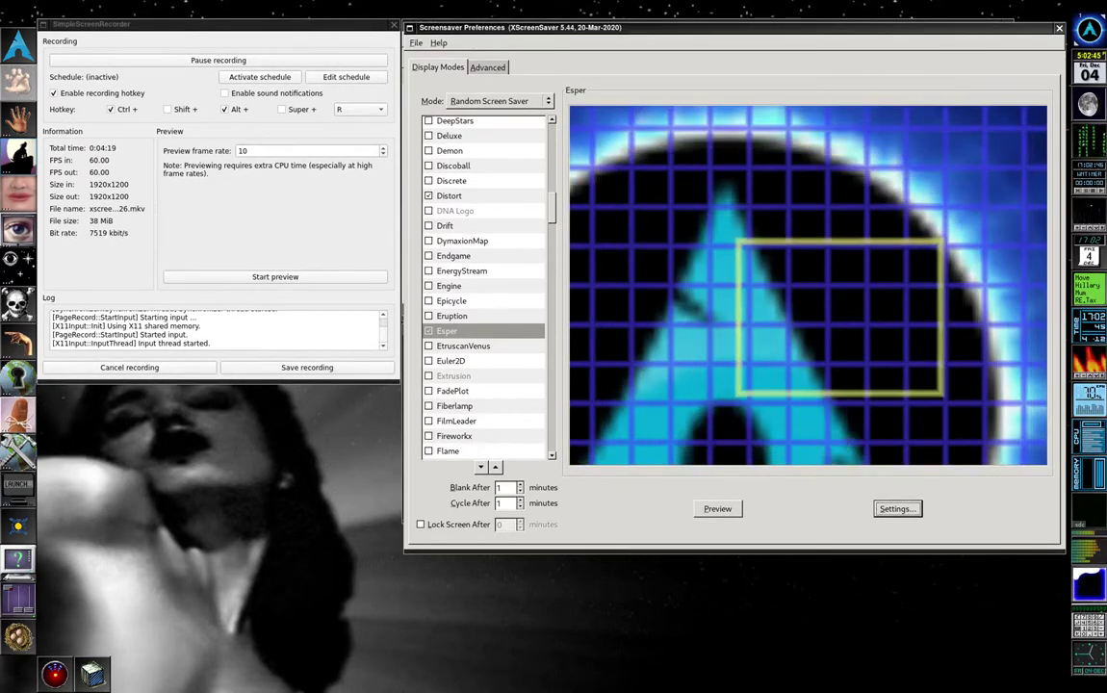
Step: Preview the FlipScreen3D screensaver and inspect its standard and advanced settings, leaving Rotate enabled
{"action": "scroll", "coordinate": [484, 285], "scroll_direction": "down", "scroll_amount": 3}
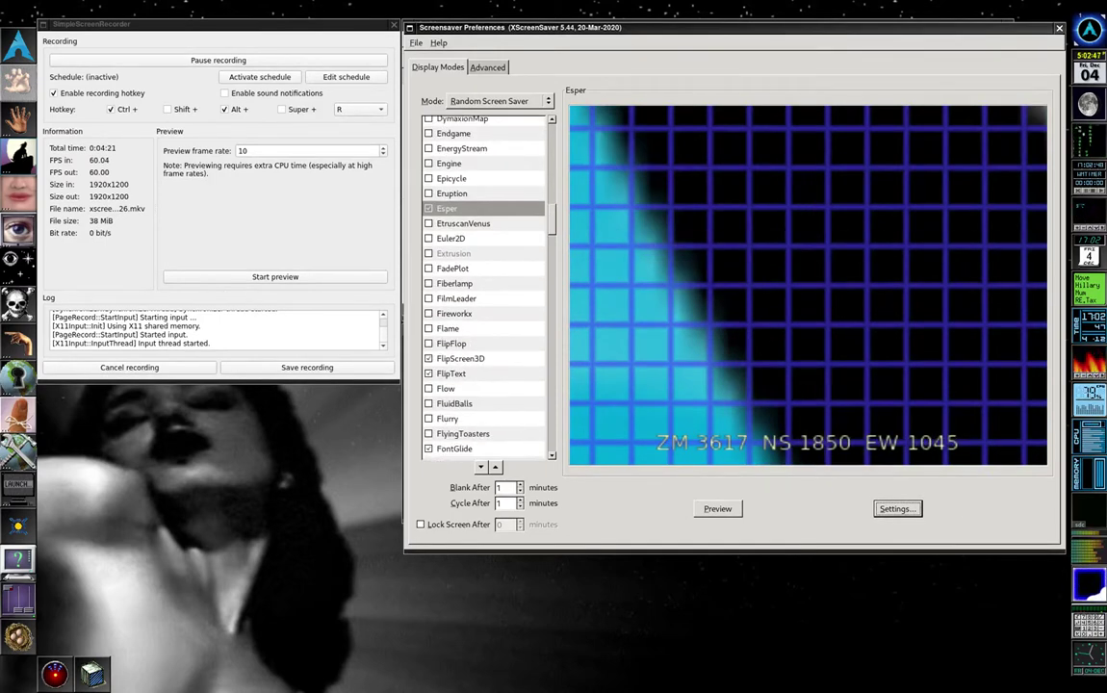
{"action": "left_click", "coordinate": [460, 358]}
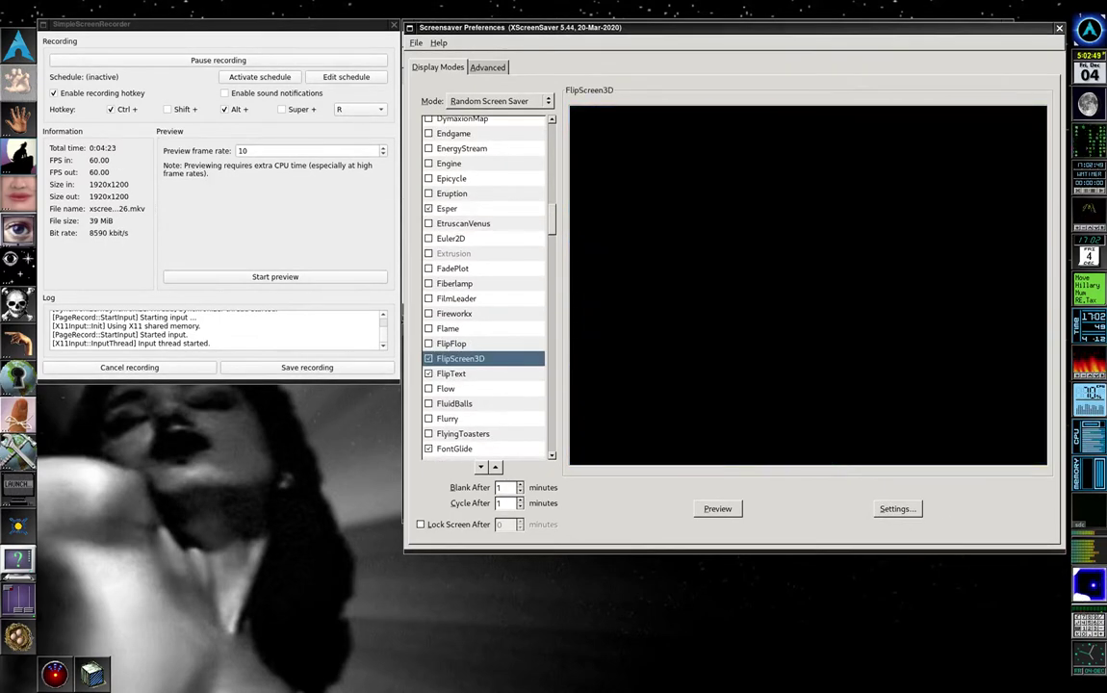
{"action": "left_click", "coordinate": [897, 509]}
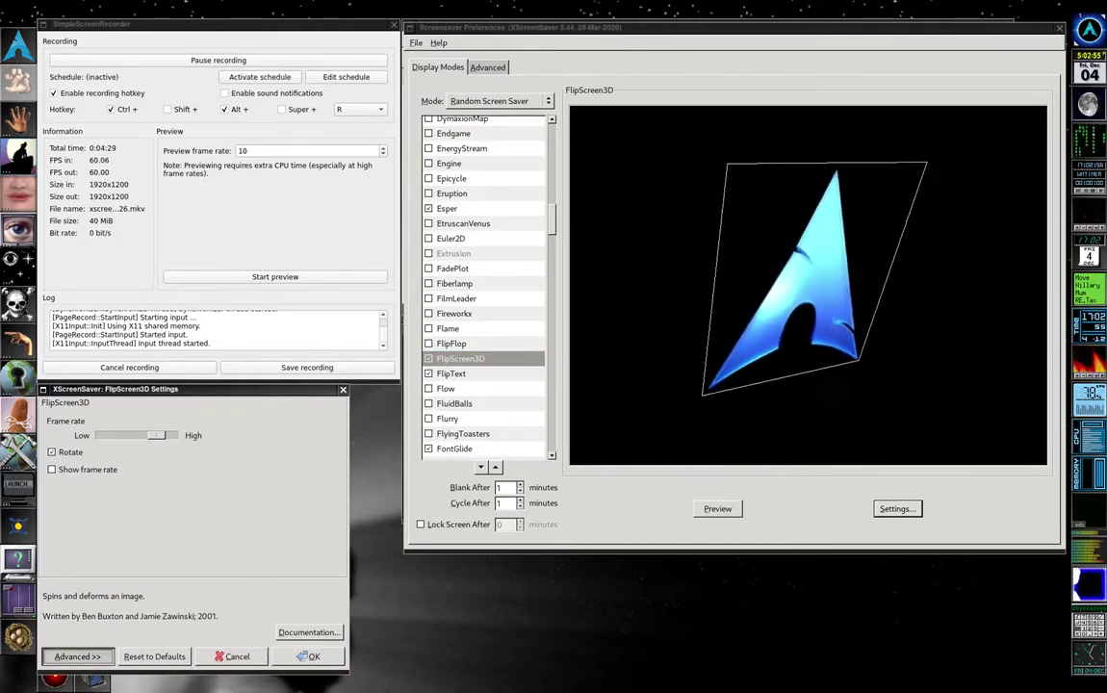
{"action": "left_click", "coordinate": [77, 656]}
{"action": "left_click", "coordinate": [77, 656]}
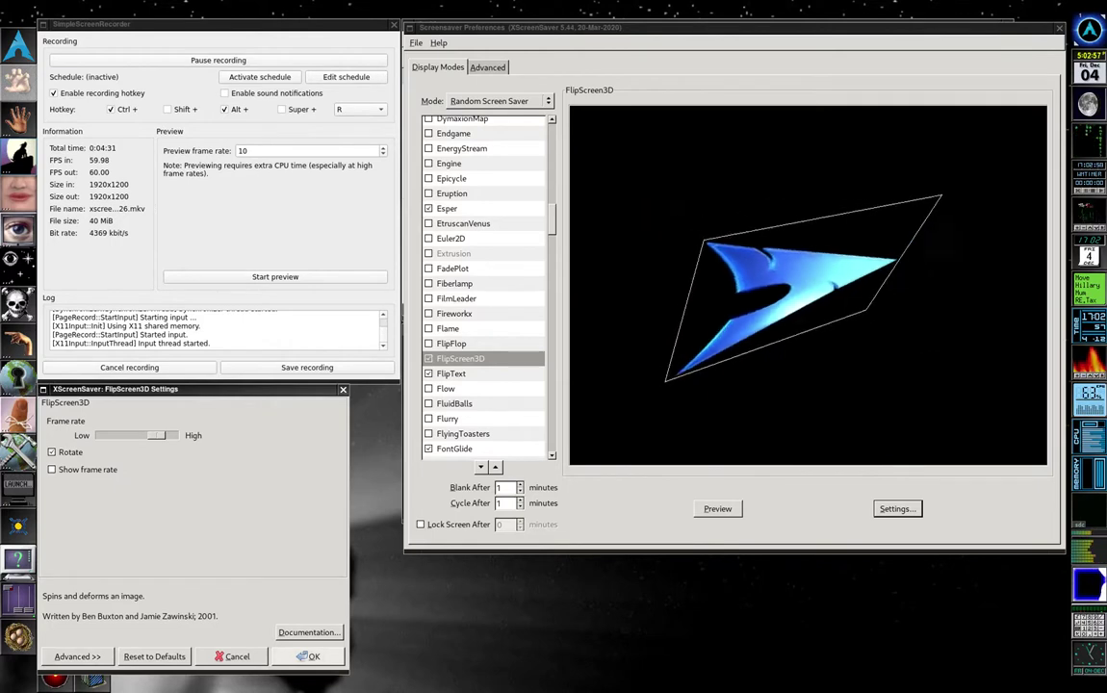
{"action": "left_click", "coordinate": [308, 657]}
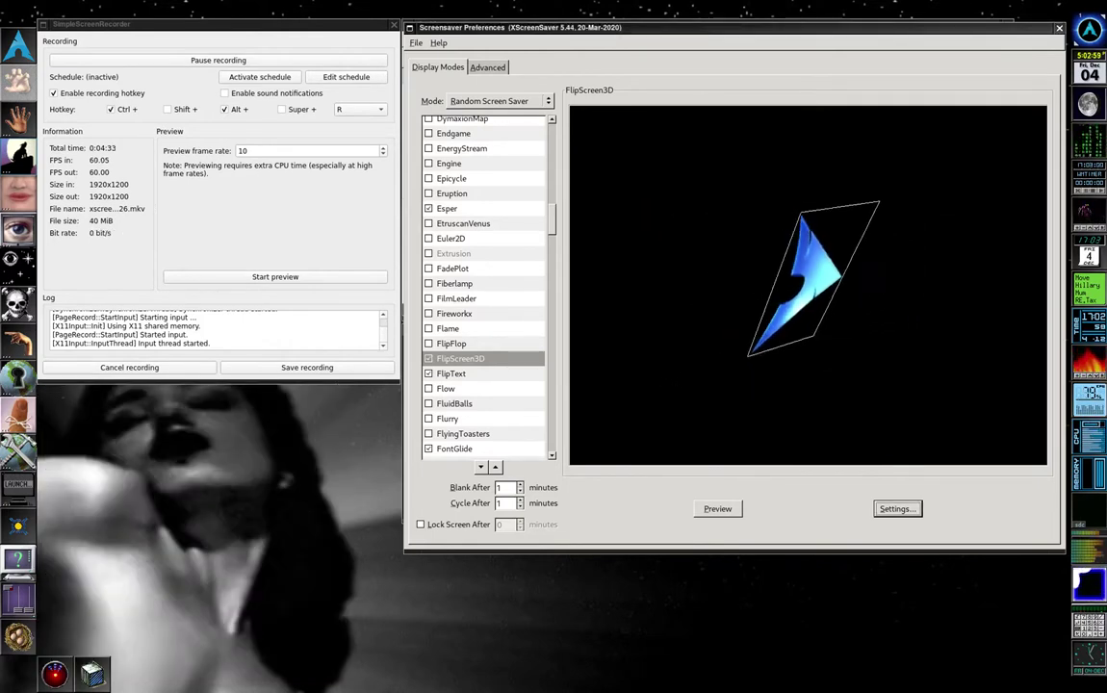
Step: Preview the FlipText screensaver, review its alignment choices and advanced settings, set the font point size to 40 and raise the speed slightly
{"action": "left_click", "coordinate": [451, 373]}
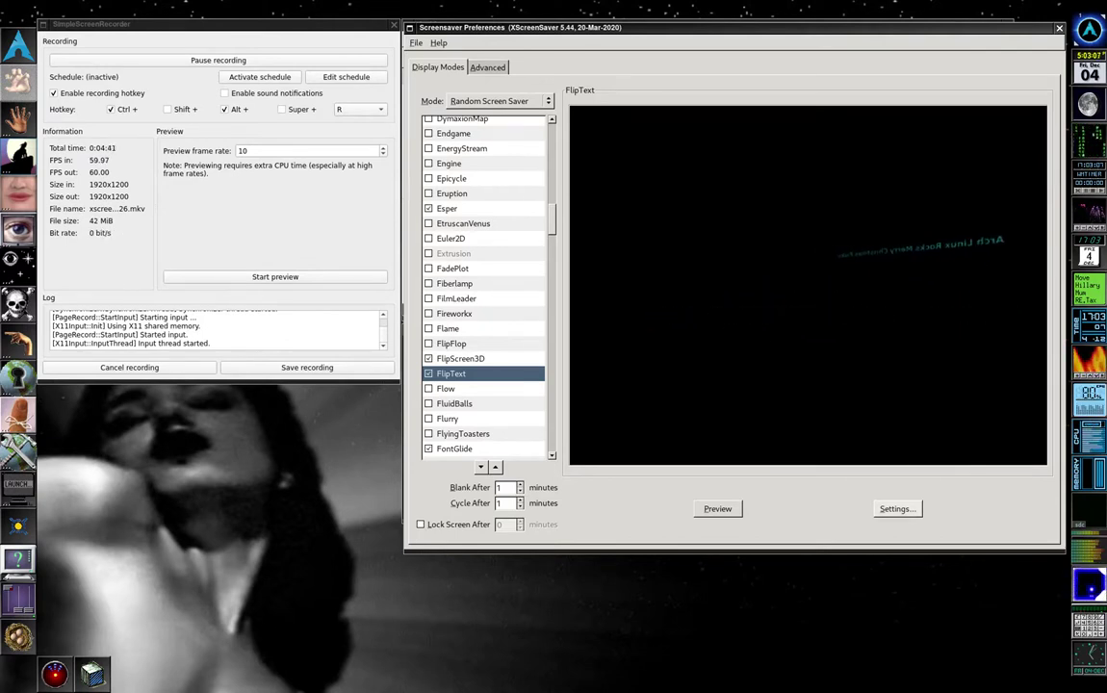
{"action": "left_click", "coordinate": [897, 508]}
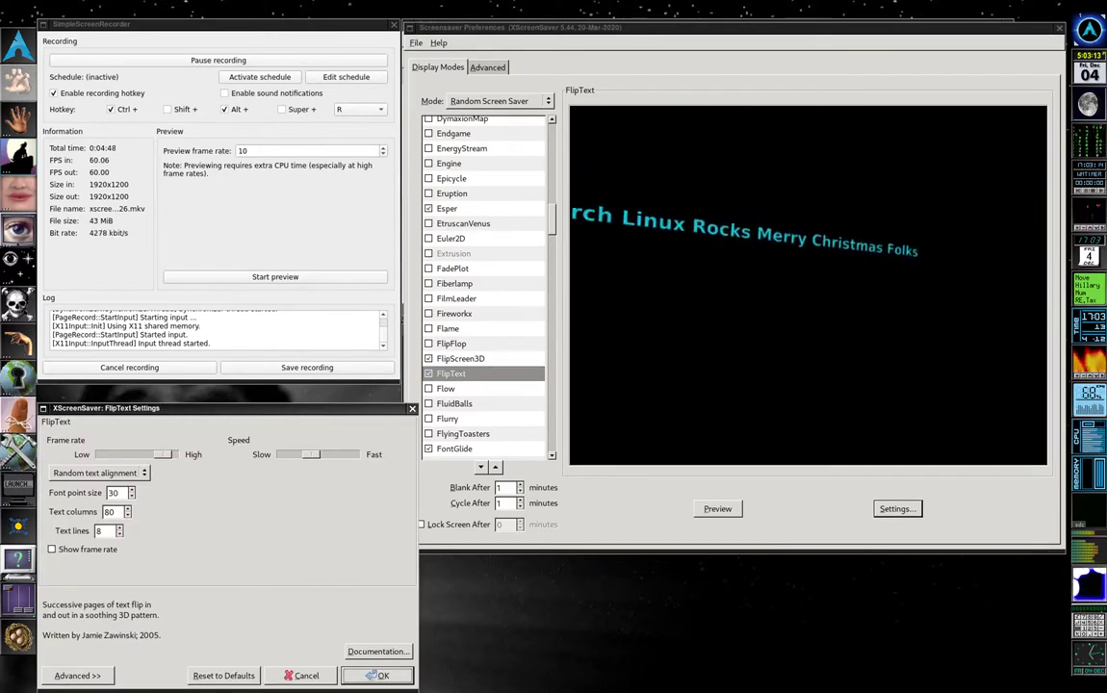
{"action": "left_click", "coordinate": [133, 473]}
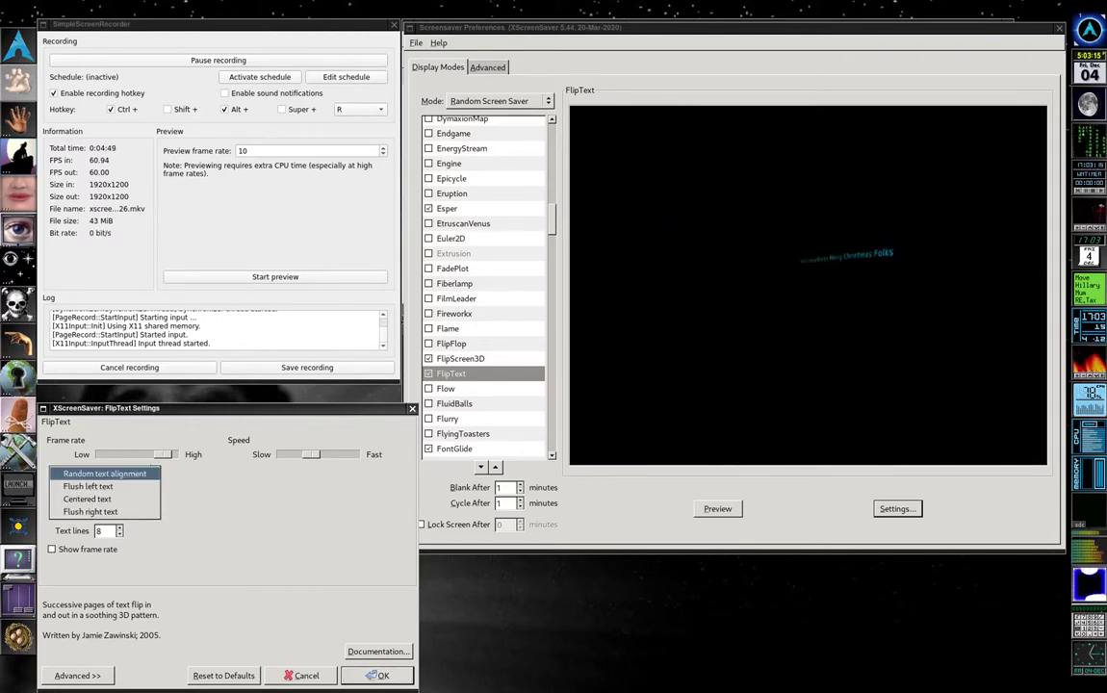
{"action": "left_click", "coordinate": [132, 474]}
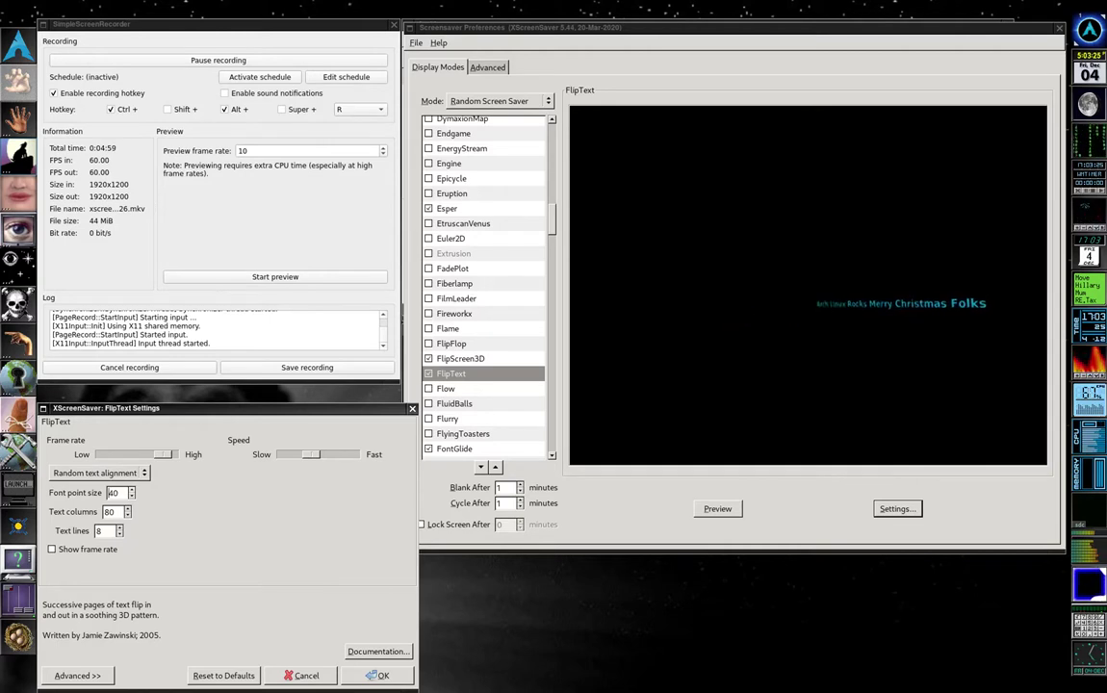
{"action": "left_click", "coordinate": [78, 676]}
{"action": "left_click", "coordinate": [78, 676]}
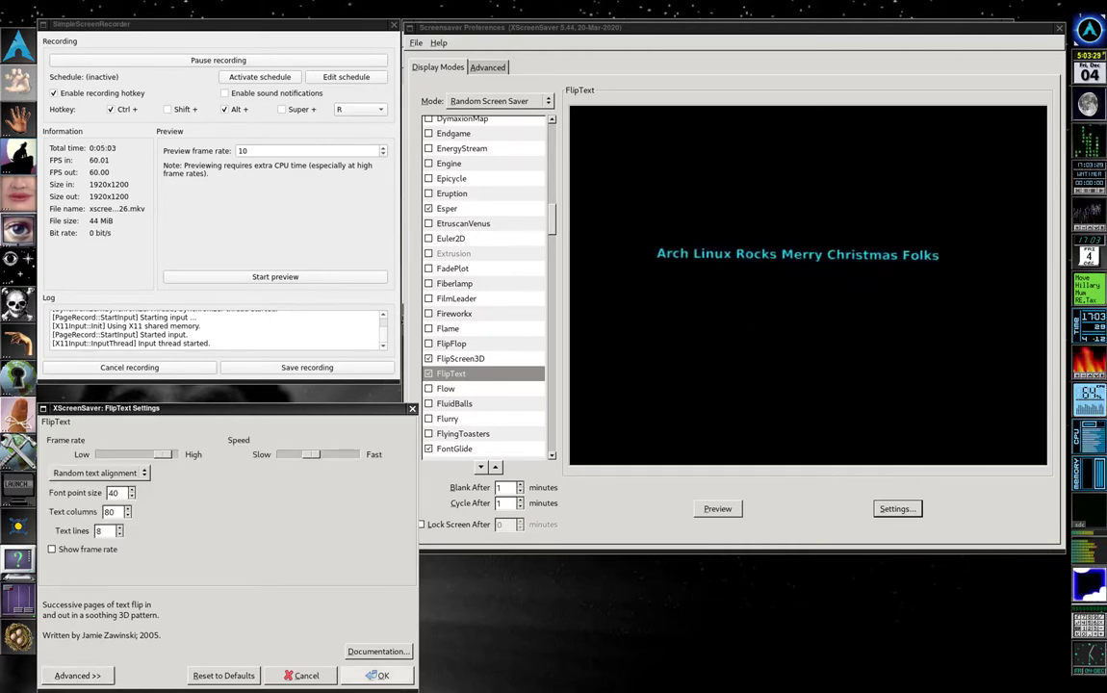
{"action": "left_click", "coordinate": [378, 675]}
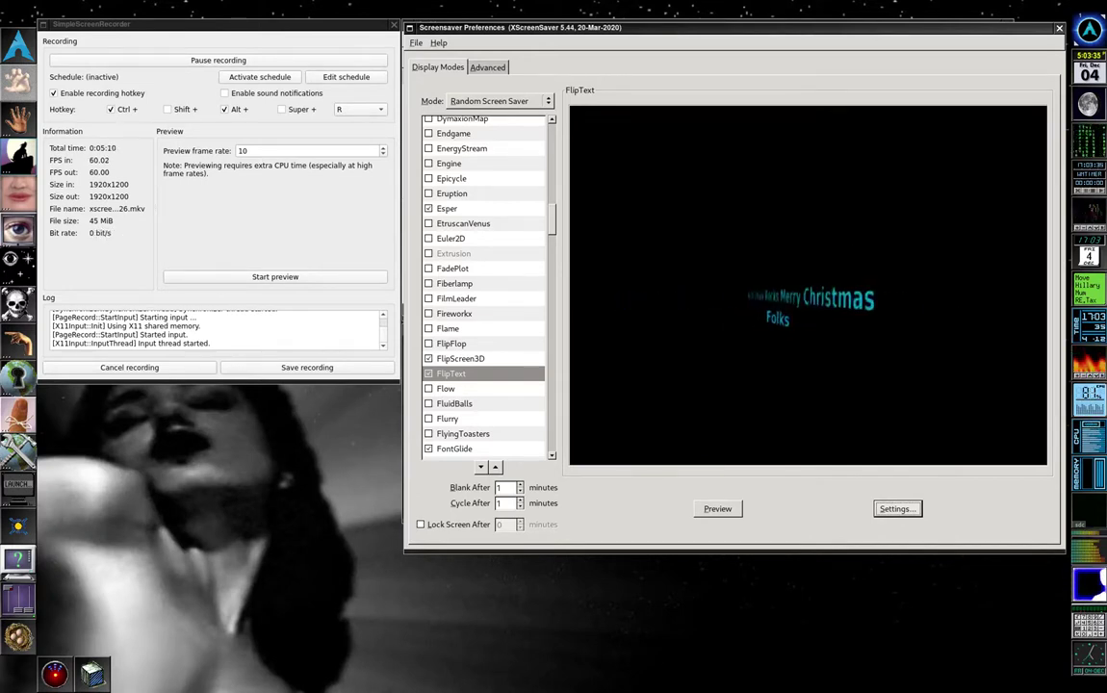
{"action": "key", "text": "Return"}
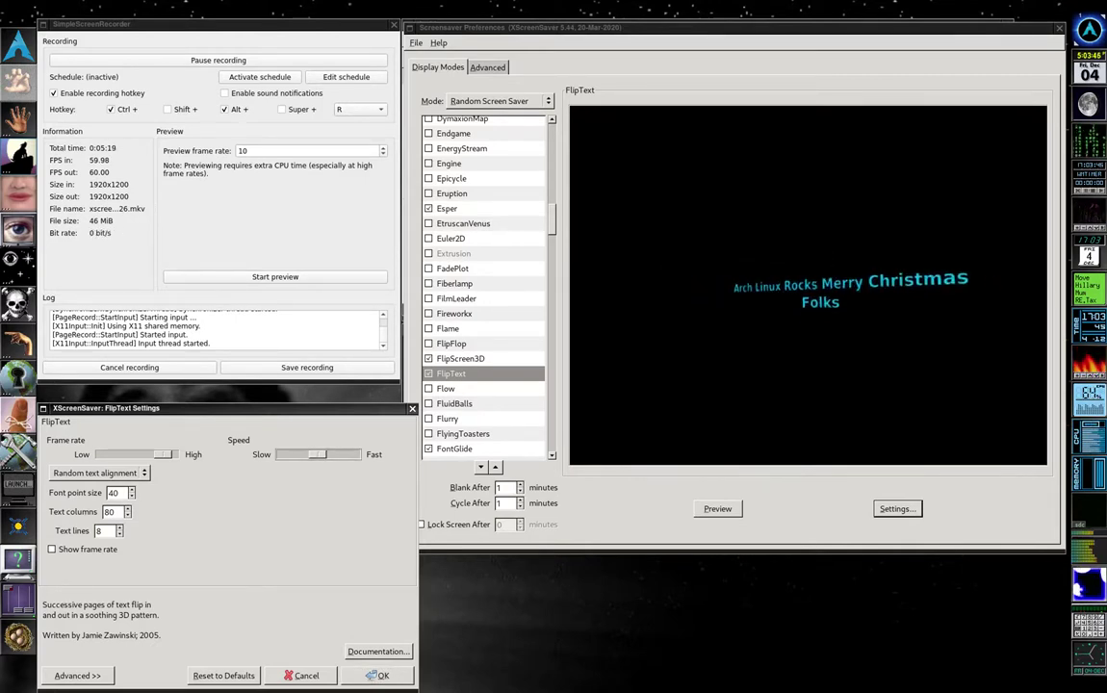
{"action": "left_click", "coordinate": [377, 676]}
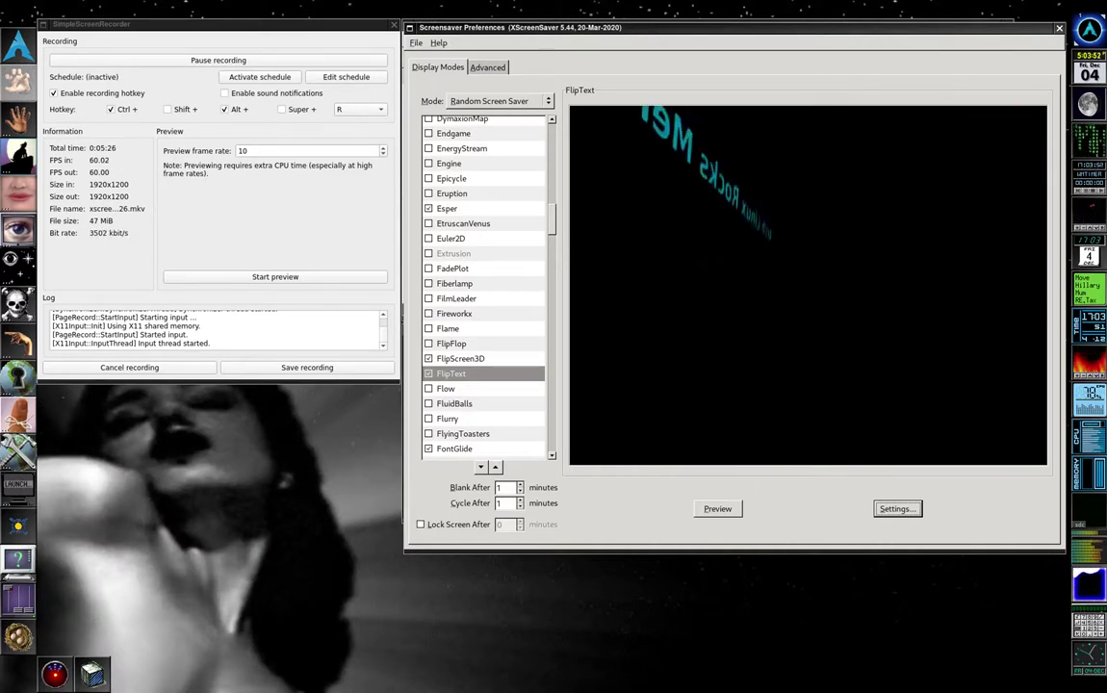
Step: Preview the FontGlide screensaver and inspect its display style choices, keeping Random display style
{"action": "scroll", "coordinate": [484, 289], "scroll_direction": "down", "scroll_amount": 3}
{"action": "scroll", "coordinate": [483, 289], "scroll_direction": "down", "scroll_amount": 1}
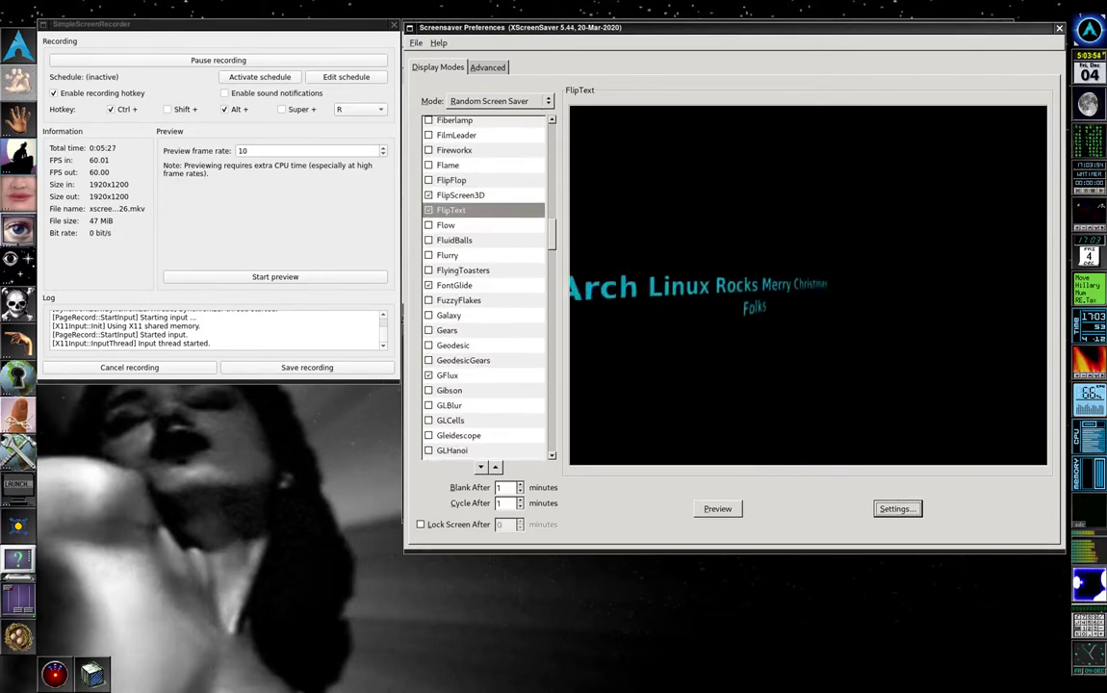
{"action": "left_click", "coordinate": [455, 285]}
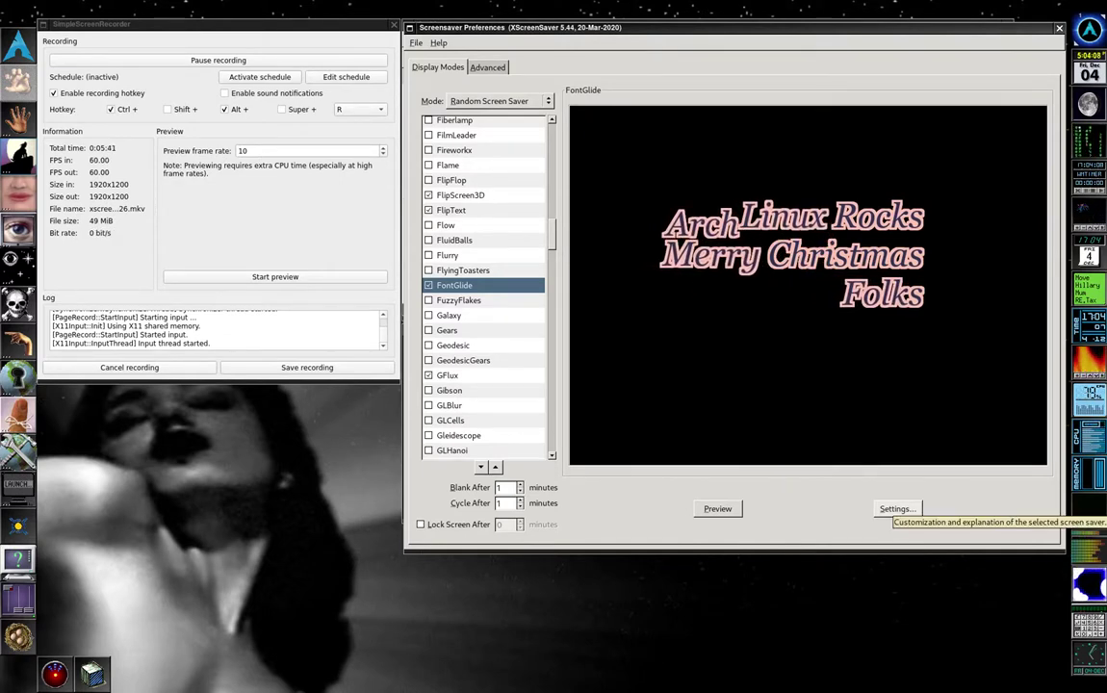
{"action": "left_click", "coordinate": [896, 508]}
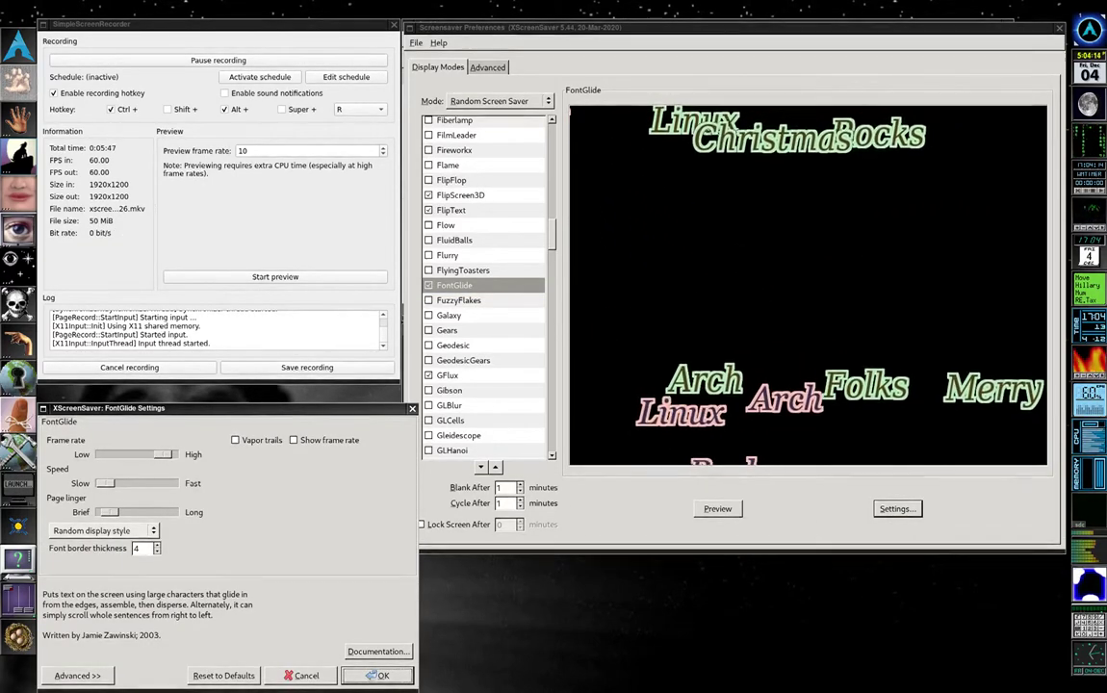
{"action": "left_click", "coordinate": [104, 531]}
{"action": "left_click", "coordinate": [104, 530]}
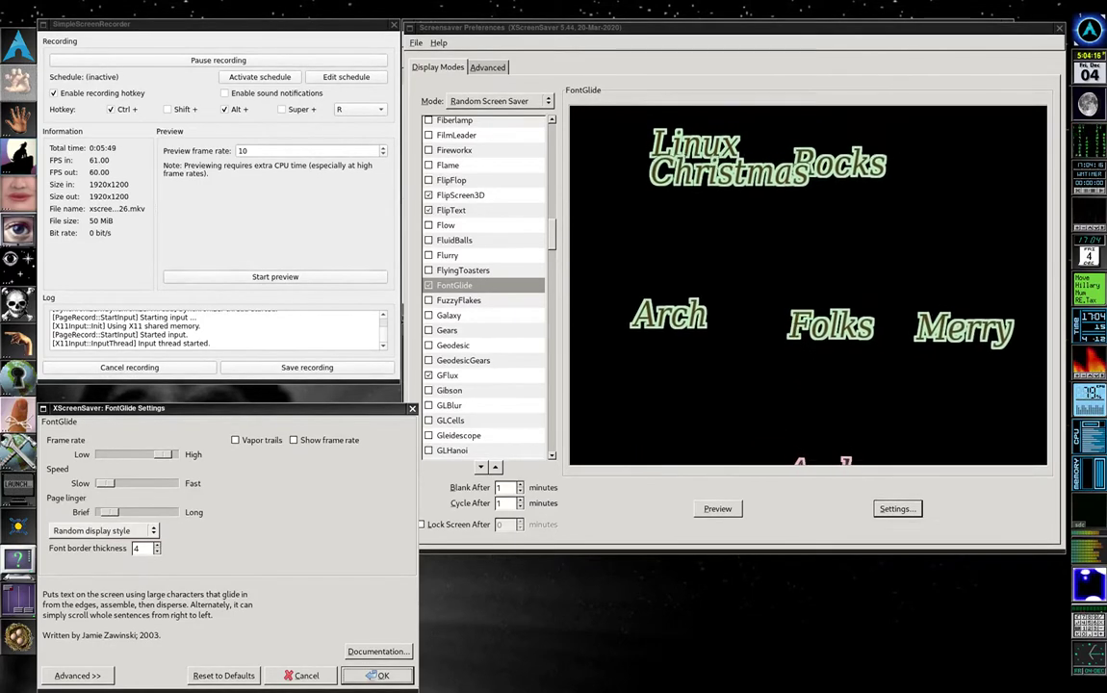
Step: Try the Vapor trails option on FontGlide, check its advanced settings and apply the configuration
{"action": "left_click", "coordinate": [236, 440]}
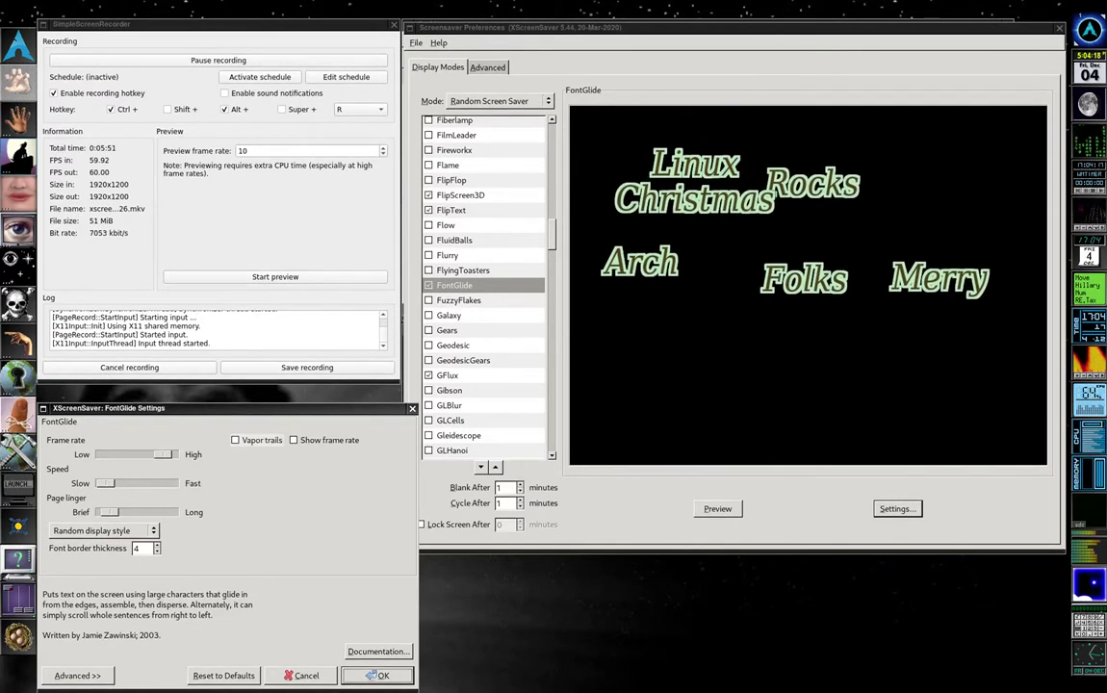
{"action": "left_click", "coordinate": [77, 676]}
{"action": "left_click", "coordinate": [77, 675]}
{"action": "key", "text": "Return"}
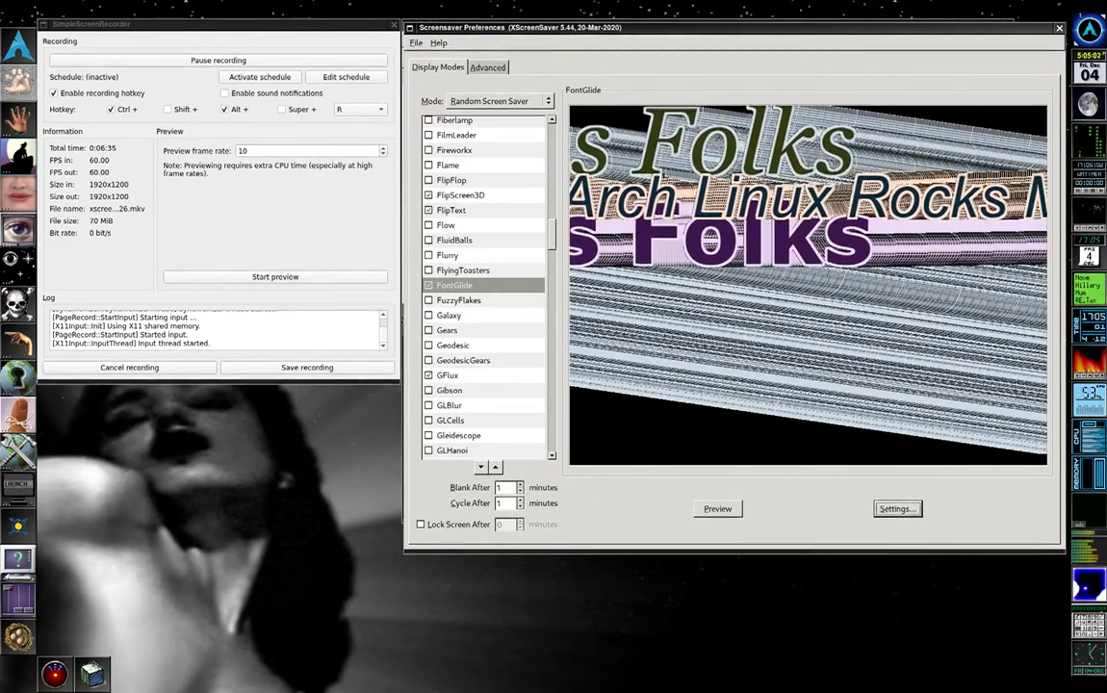
Step: Turn off Vapor trails in the FontGlide settings
{"action": "left_click", "coordinate": [898, 509]}
{"action": "left_click", "coordinate": [236, 440]}
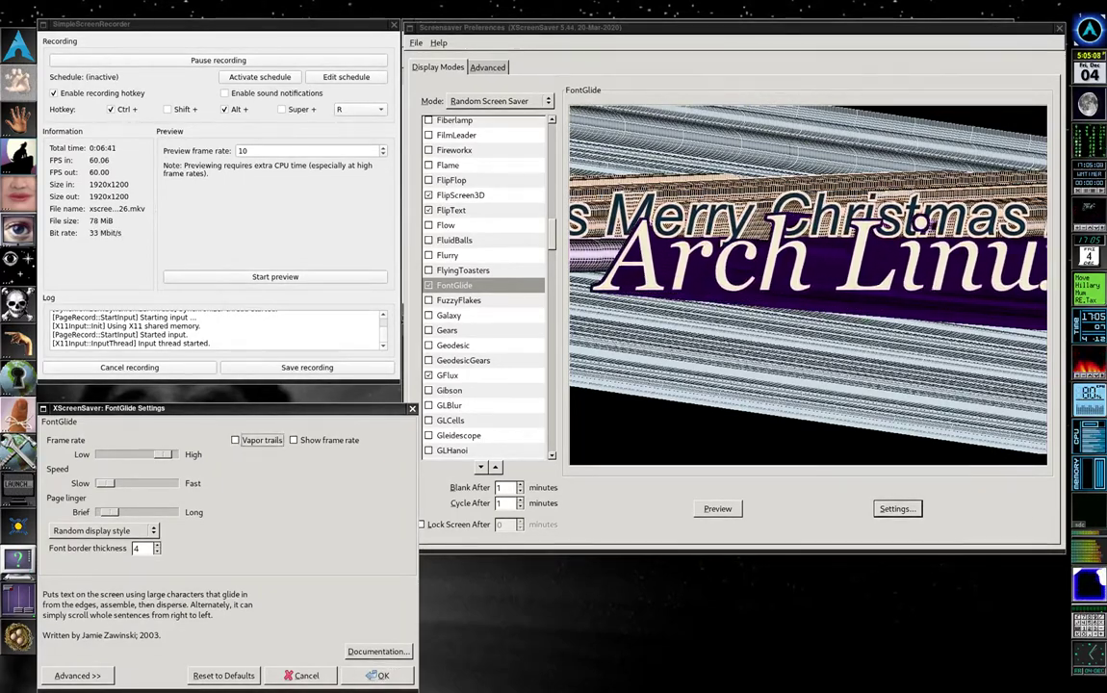
{"action": "left_click", "coordinate": [378, 676]}
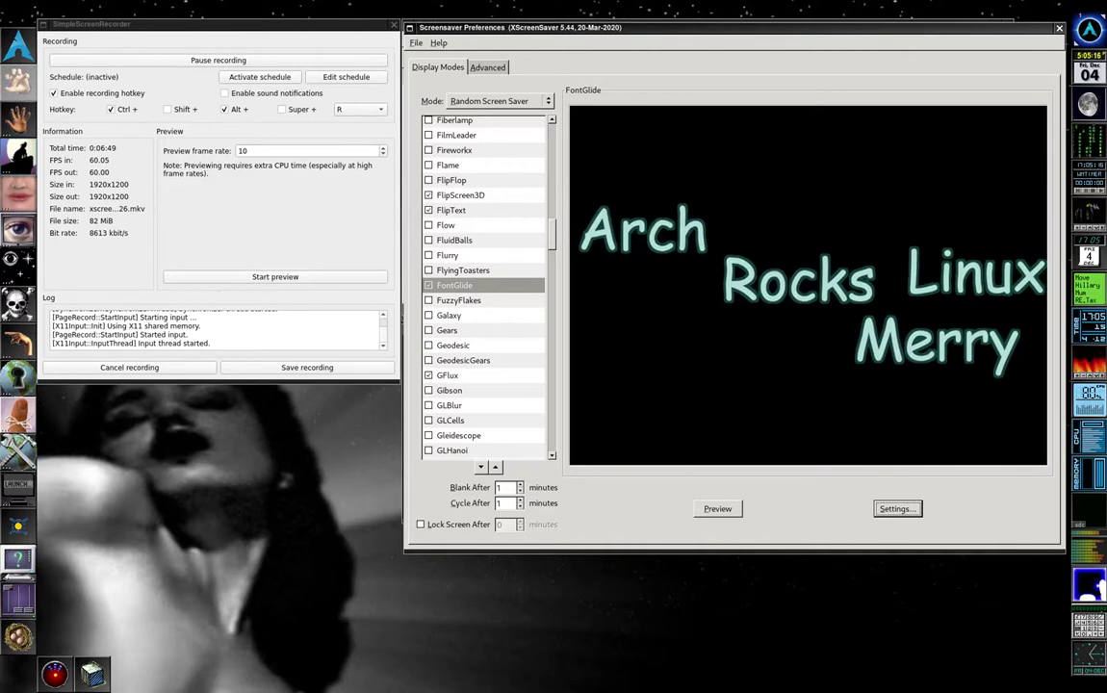
Step: Preview the GFlux screensaver and inspect its standard and advanced settings, keeping Picture as the display type
{"action": "left_click", "coordinate": [448, 375]}
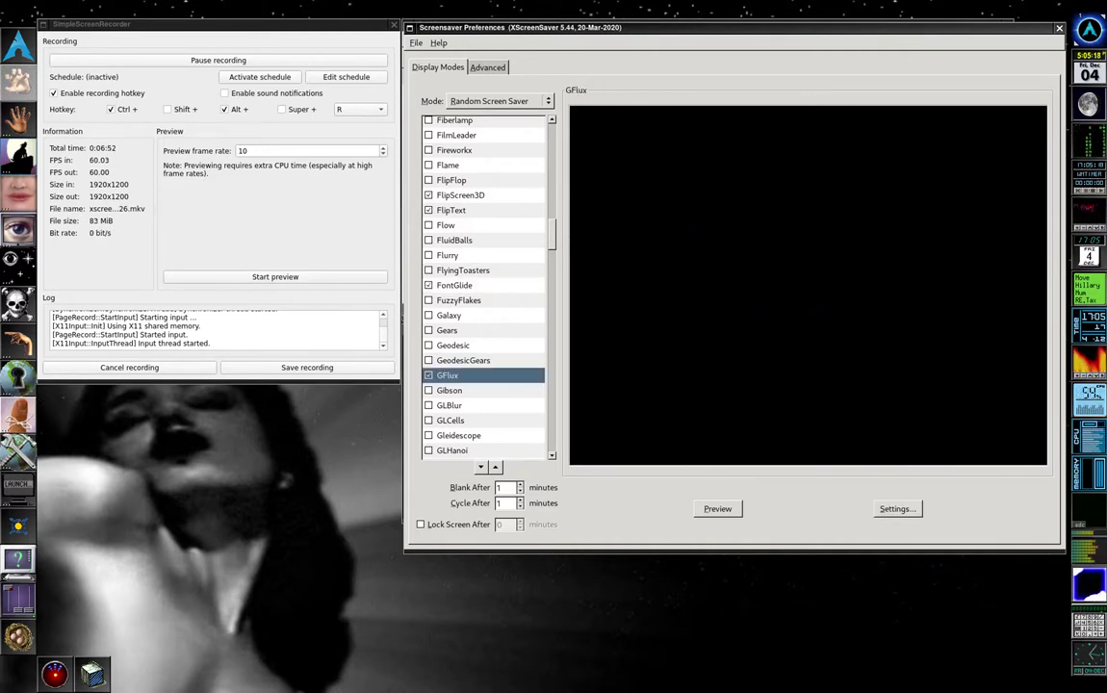
{"action": "scroll", "coordinate": [483, 286], "scroll_direction": "down", "scroll_amount": 4}
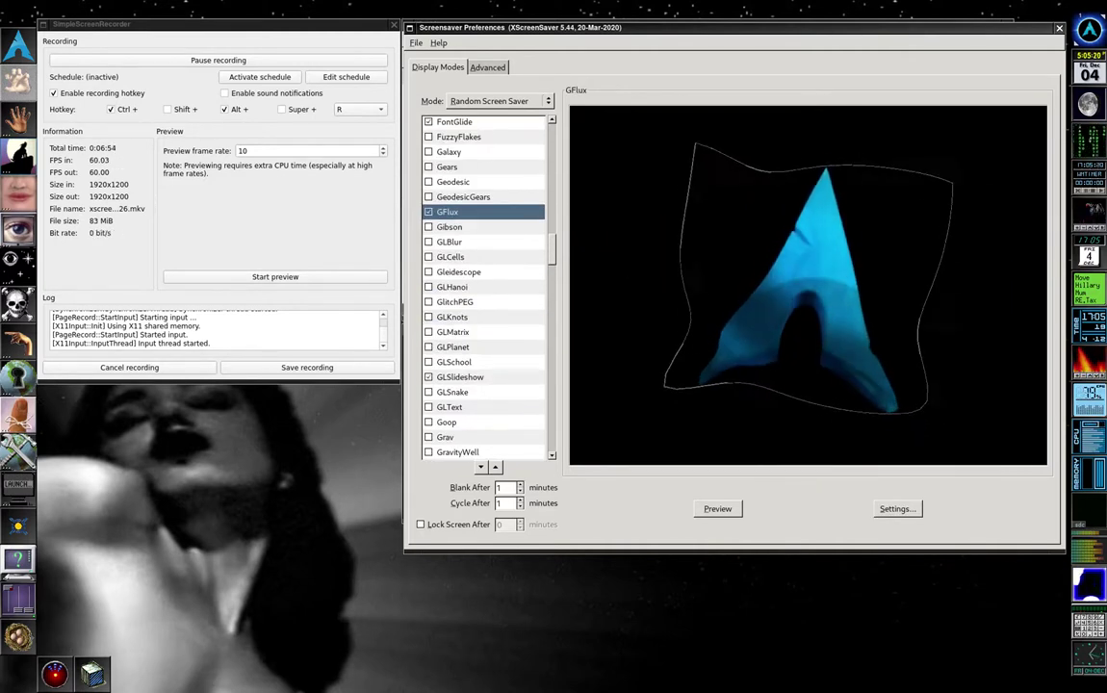
{"action": "left_click", "coordinate": [897, 509]}
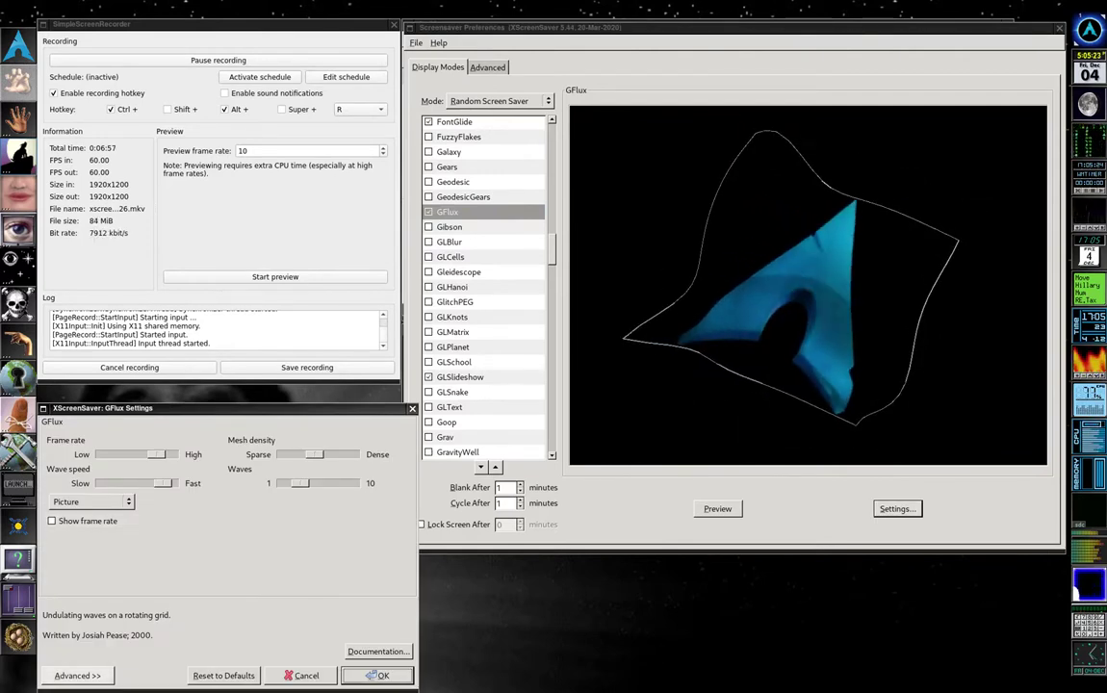
{"action": "left_click", "coordinate": [77, 676]}
{"action": "left_click", "coordinate": [77, 676]}
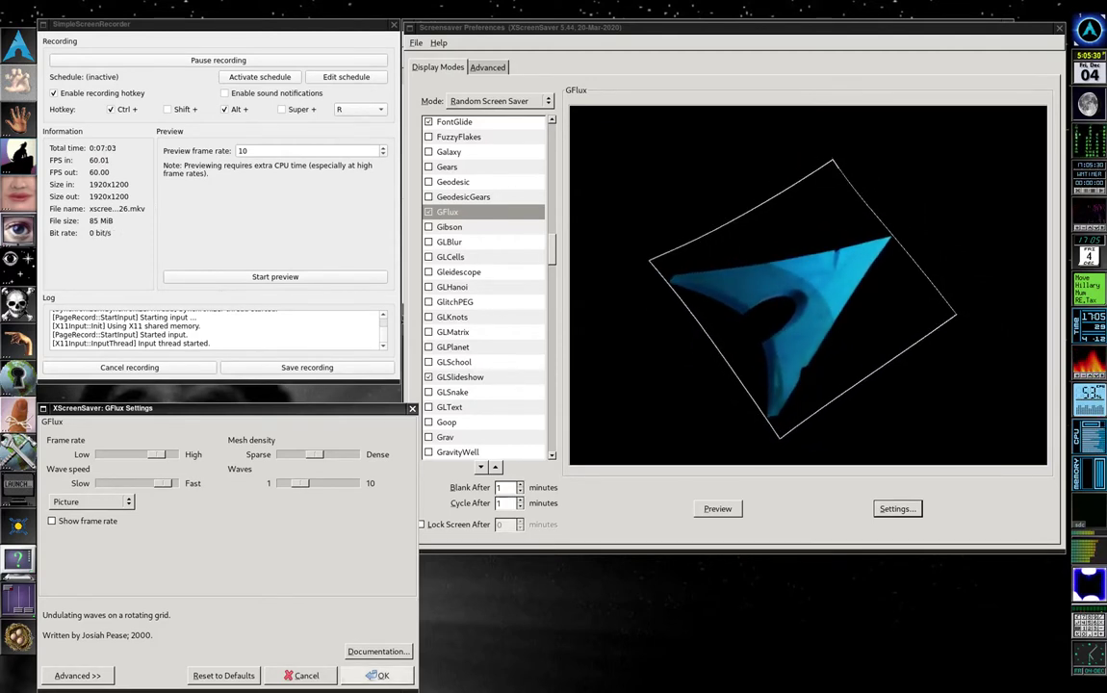
{"action": "left_click", "coordinate": [377, 675]}
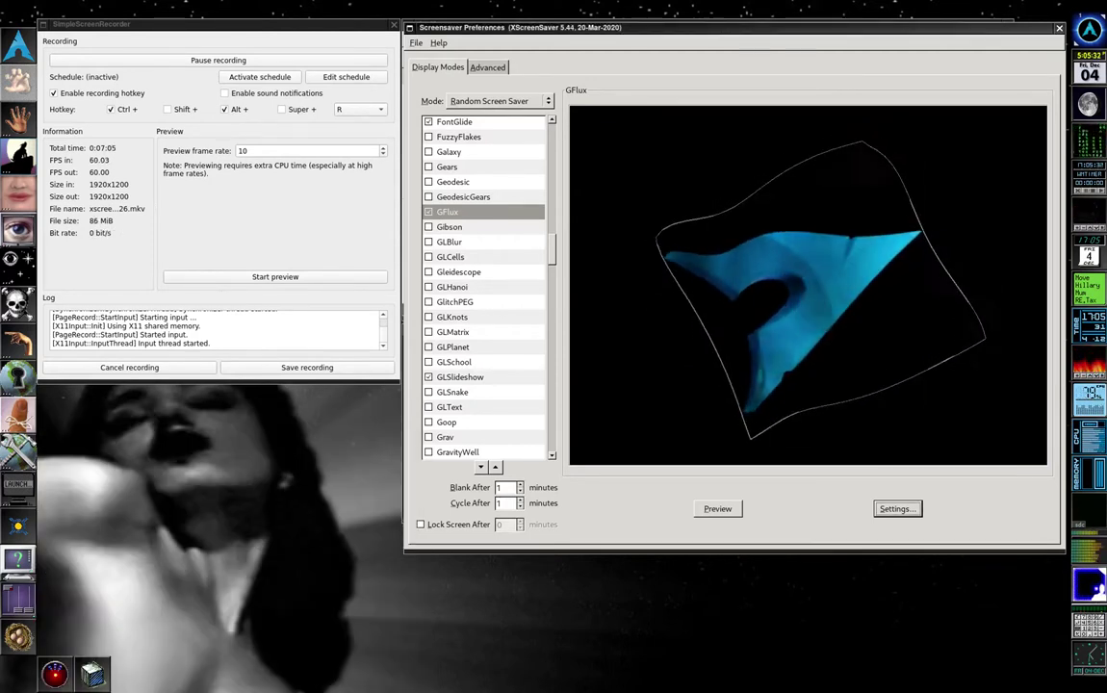
Step: Preview the GLSlideshow screensaver, disable Letterbox, set the pan/zoom duration to 9 seconds and check the advanced settings
{"action": "left_click", "coordinate": [460, 378]}
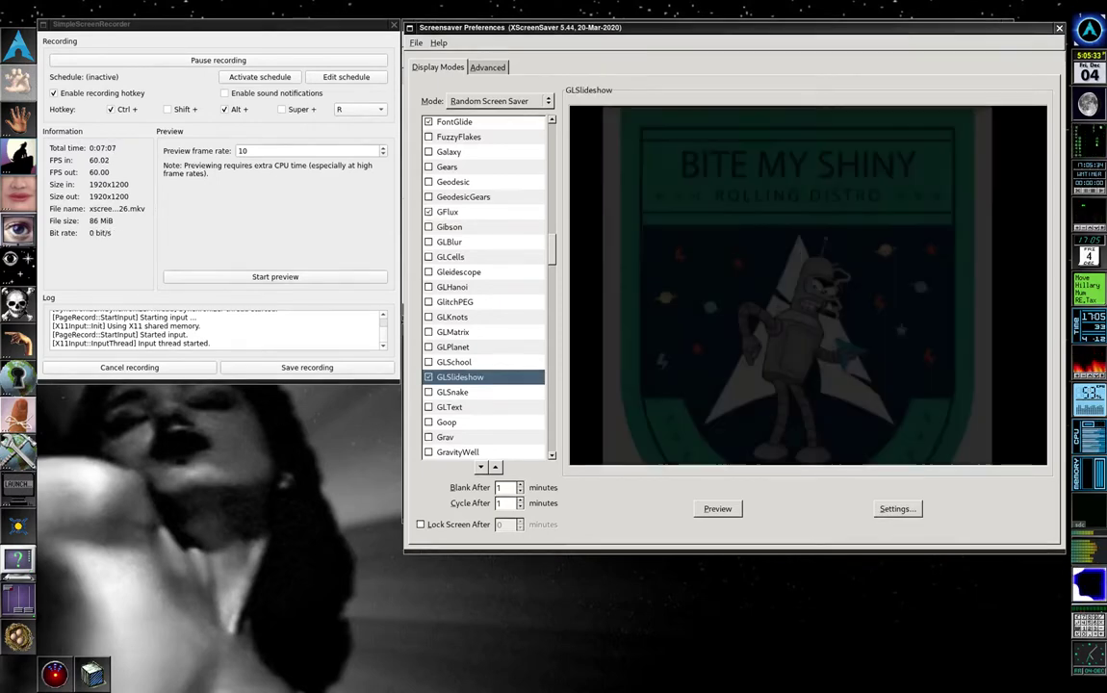
{"action": "left_click", "coordinate": [897, 509]}
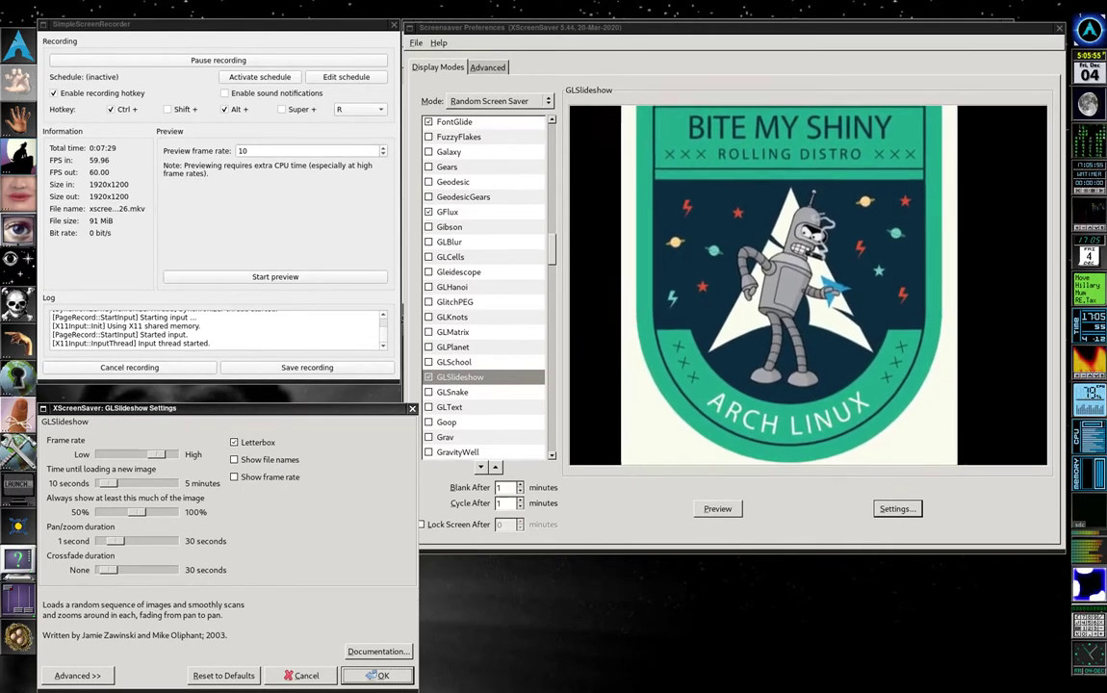
{"action": "left_click", "coordinate": [235, 443]}
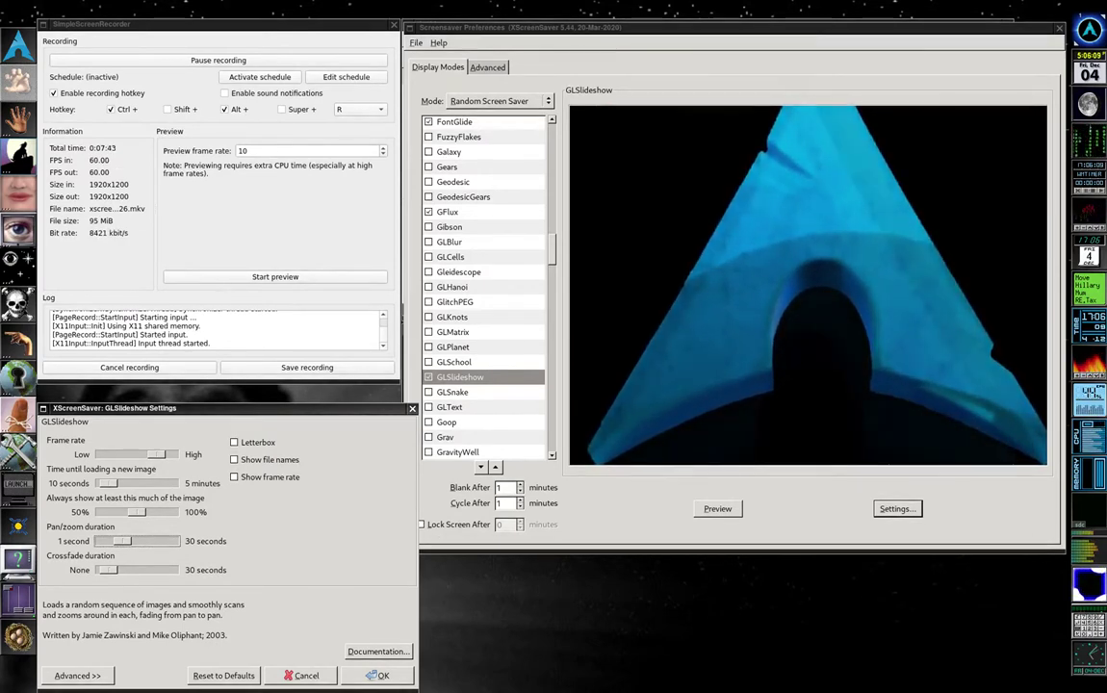
{"action": "left_click", "coordinate": [78, 676]}
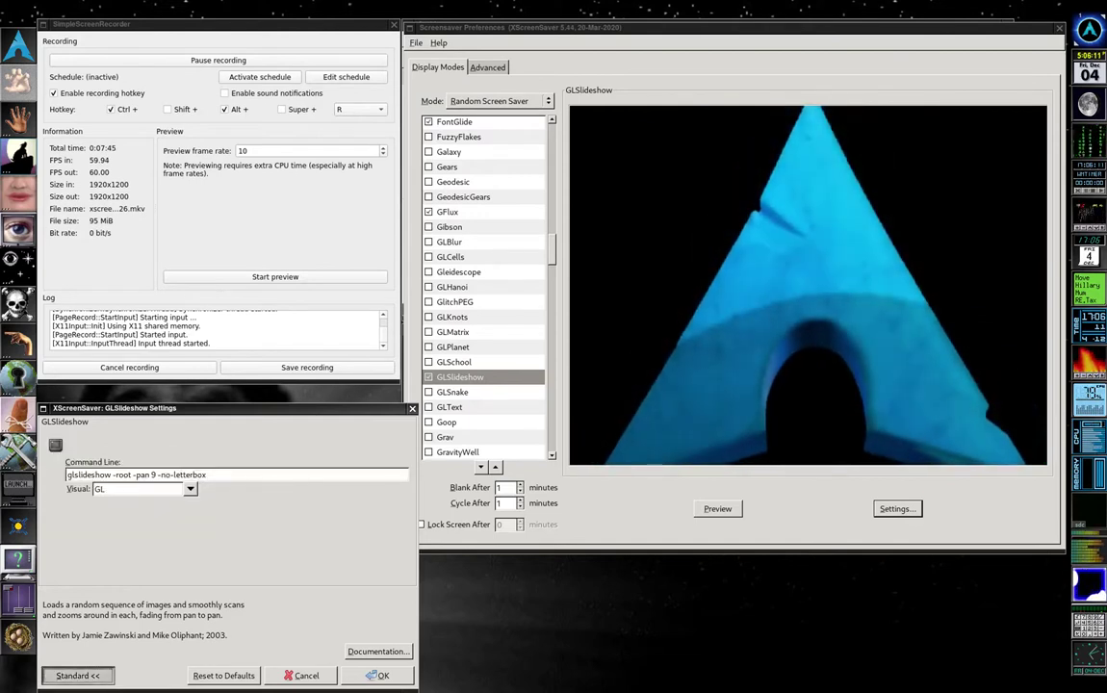
{"action": "left_click", "coordinate": [78, 676]}
{"action": "left_click", "coordinate": [377, 676]}
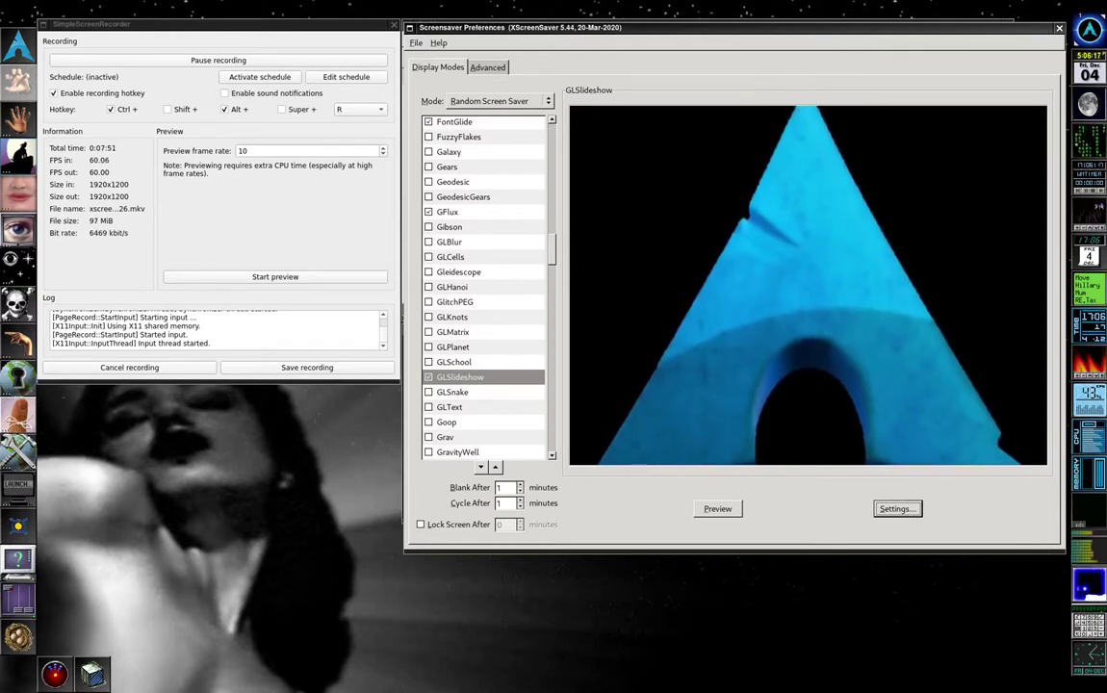
Step: Preview the Jigsaw screensaver and inspect its standard and advanced settings, leaving Tilt enabled
{"action": "scroll", "coordinate": [486, 288], "scroll_direction": "down", "scroll_amount": 9}
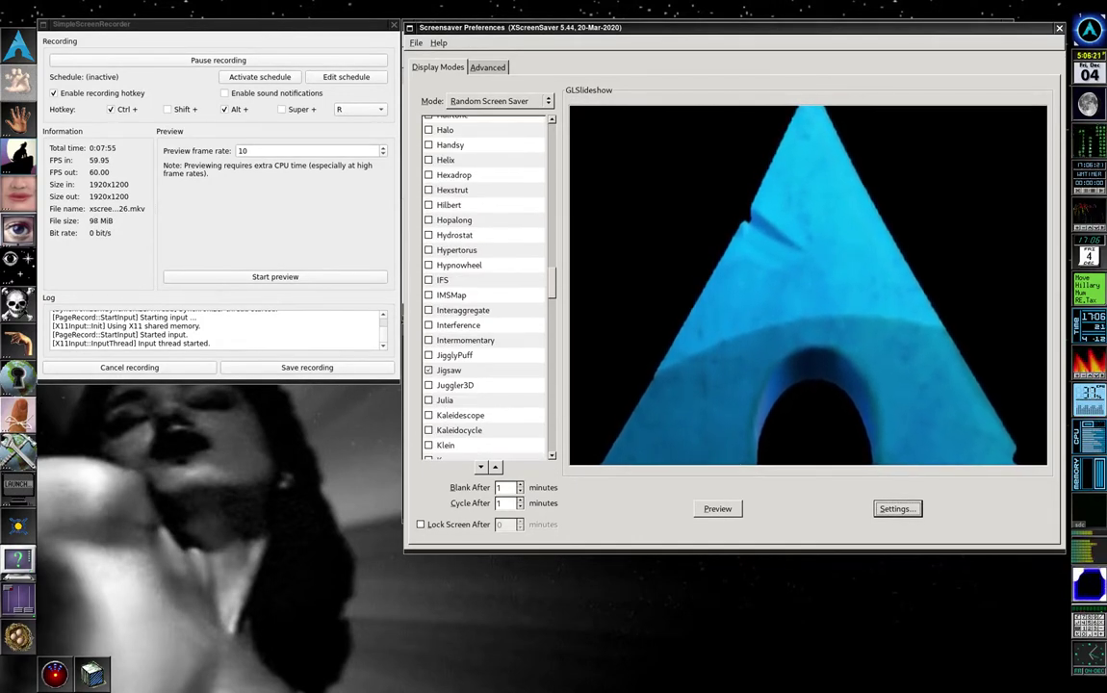
{"action": "left_click", "coordinate": [449, 371]}
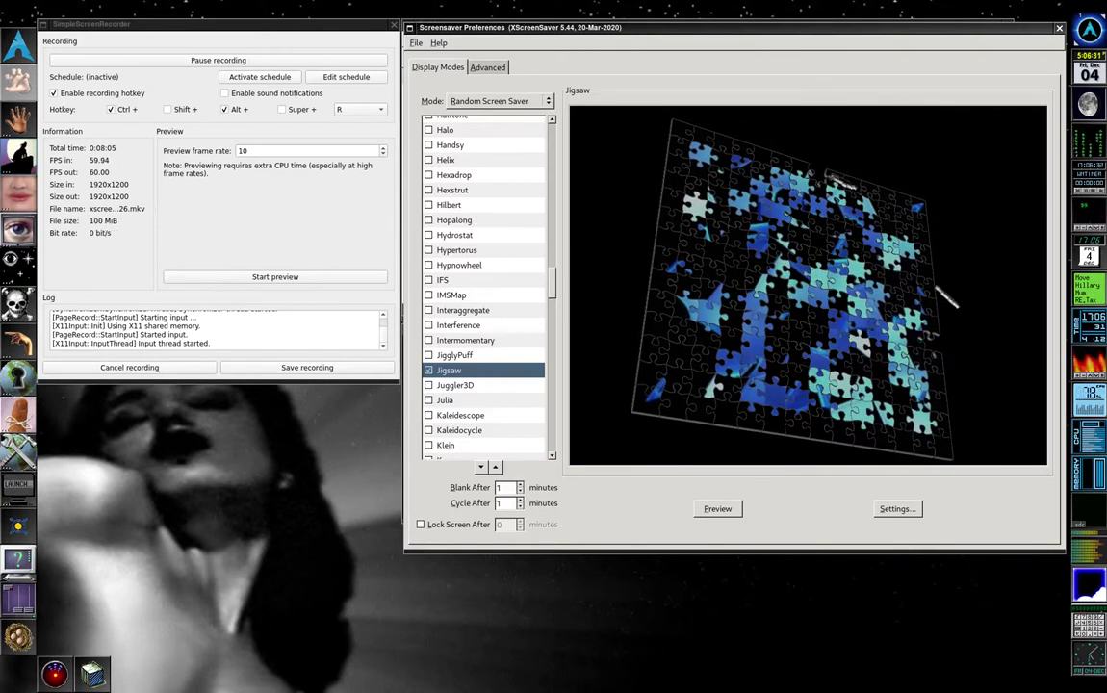
{"action": "left_click", "coordinate": [897, 508]}
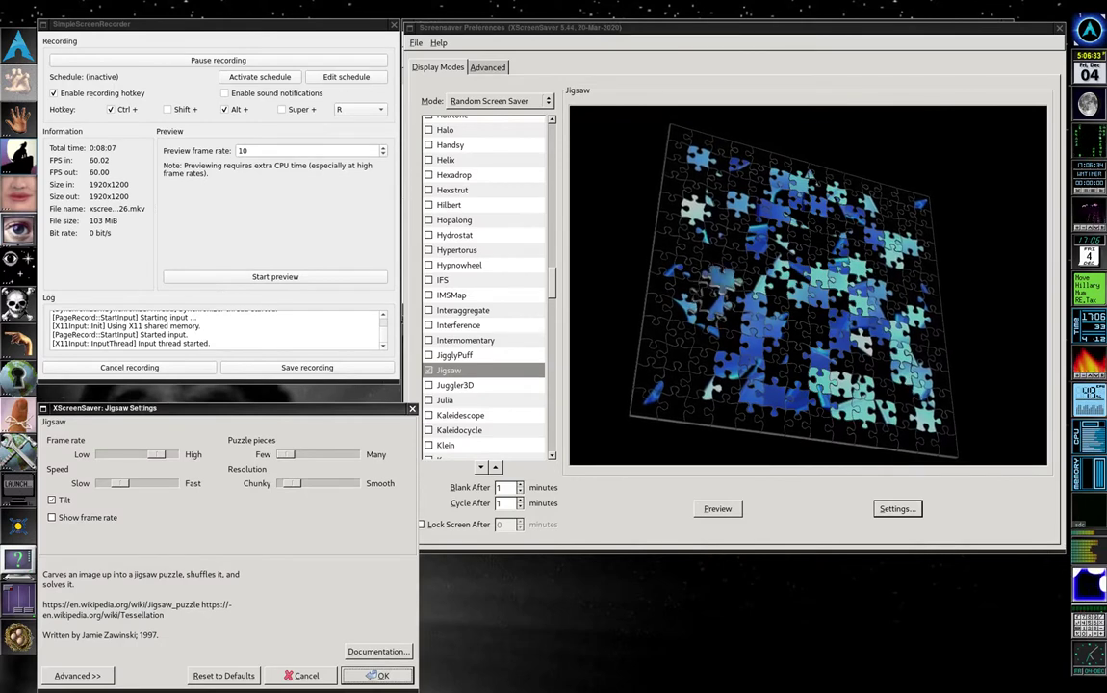
{"action": "left_click", "coordinate": [77, 675]}
{"action": "left_click", "coordinate": [77, 675]}
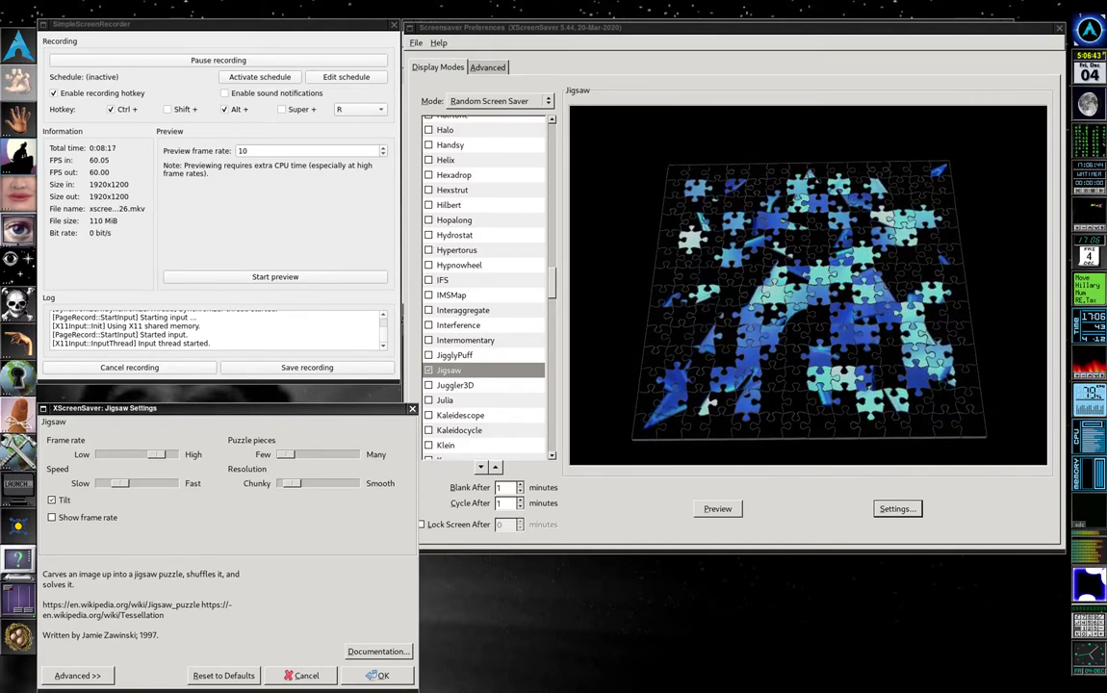
Step: Raise Jigsaw's speed to near Fast, increase its puzzle pieces moderately and set its resolution close to Smooth
{"action": "left_click_drag", "start_coordinate": [119, 483], "coordinate": [128, 483]}
{"action": "key", "text": "Right"}
{"action": "key", "text": "Right"}
{"action": "key", "text": "Right"}
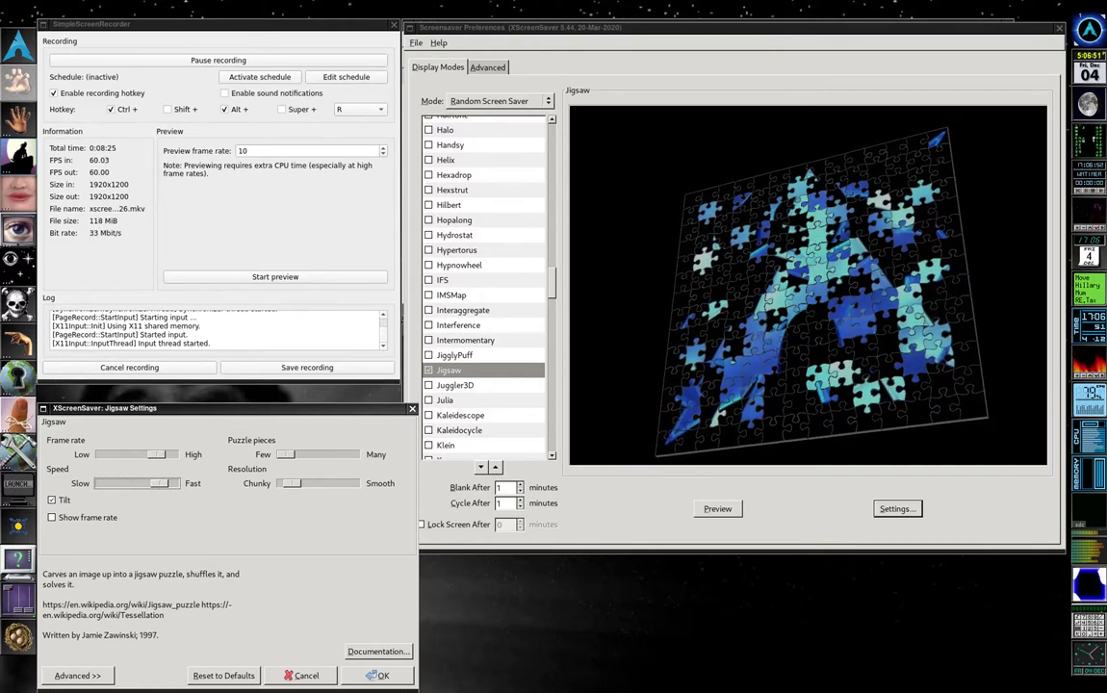
{"action": "left_click_drag", "start_coordinate": [286, 454], "coordinate": [307, 454]}
{"action": "key", "text": "Tab"}
{"action": "key", "text": "Right"}
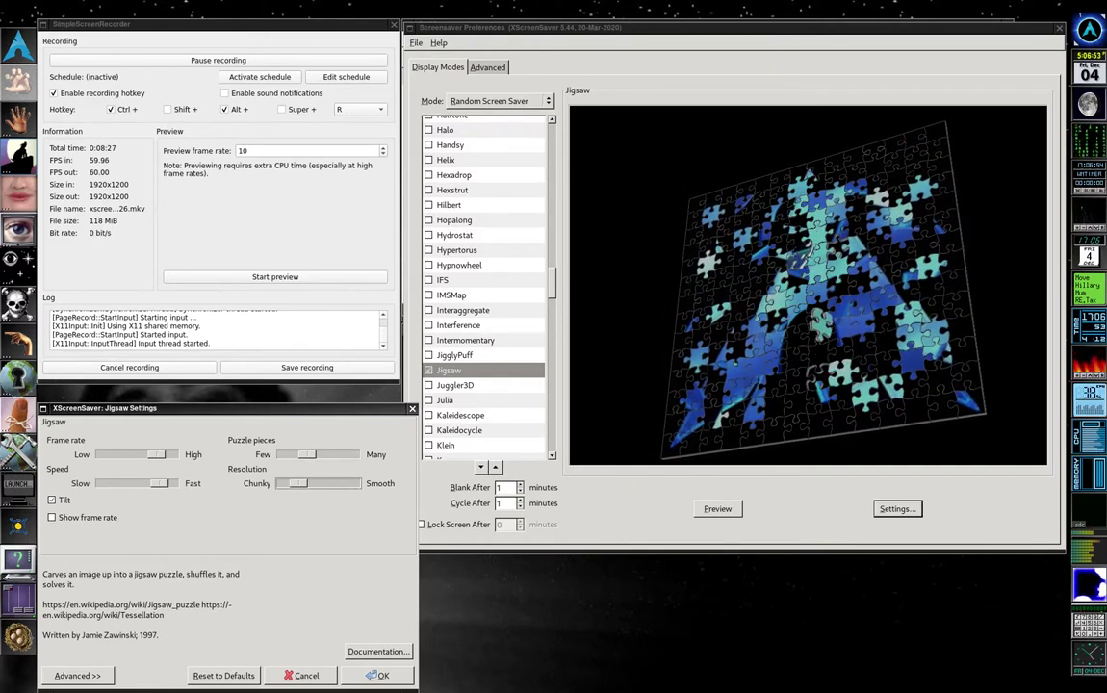
{"action": "key", "text": "Right"}
{"action": "key", "text": "Right"}
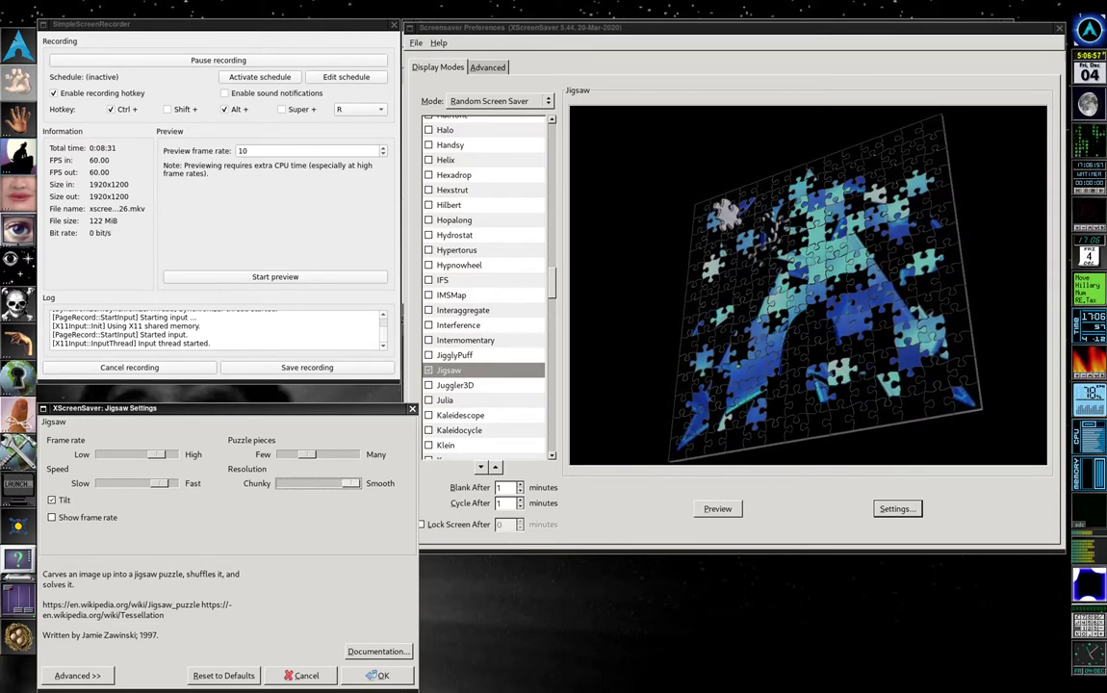
{"action": "key", "text": "Return"}
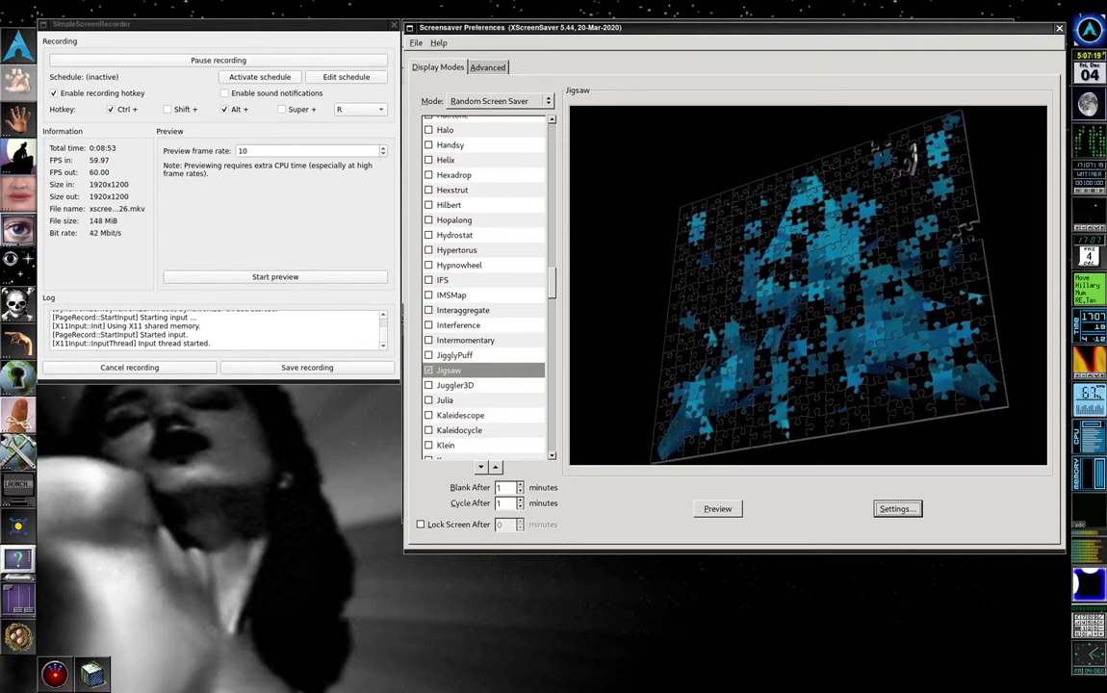
Step: Lower Jigsaw's resolution close to Chunky, reduce its puzzle pieces close to Few and slow its speed slightly
{"action": "left_click", "coordinate": [897, 509]}
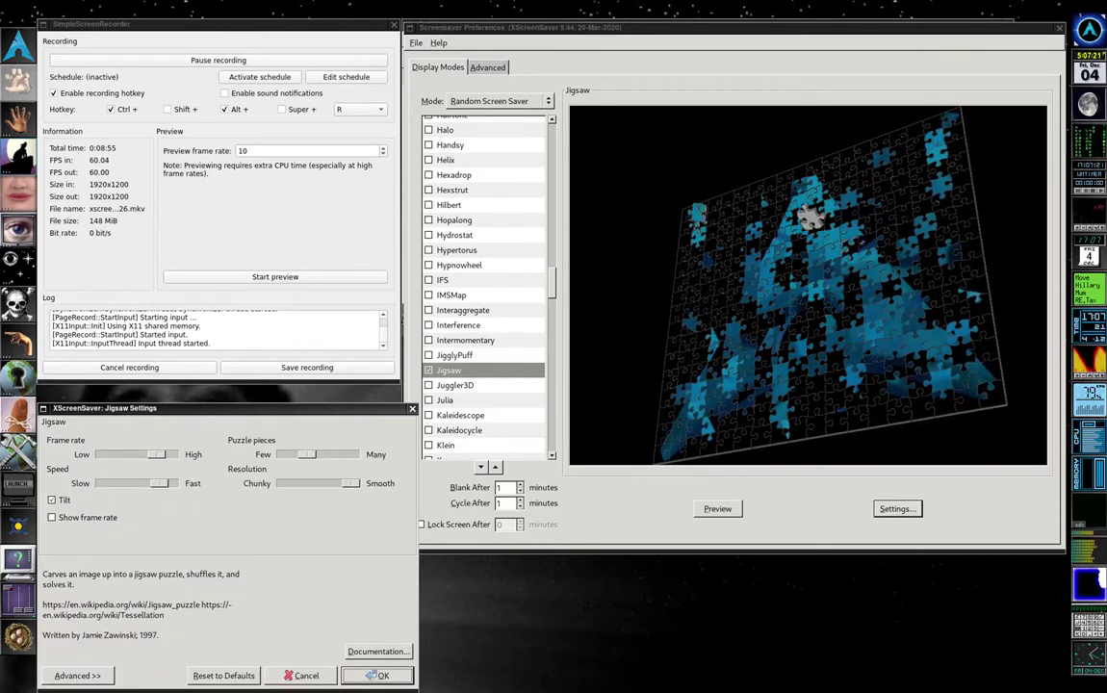
{"action": "left_click_drag", "start_coordinate": [343, 483], "coordinate": [296, 483]}
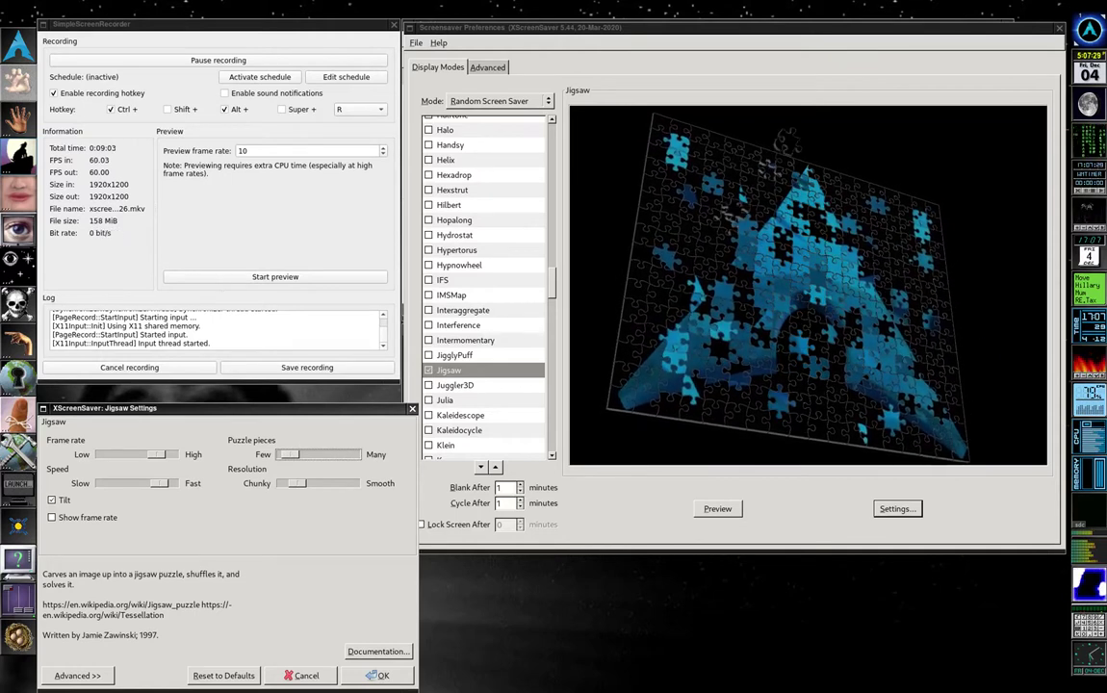
{"action": "left_click_drag", "start_coordinate": [159, 483], "coordinate": [152, 483]}
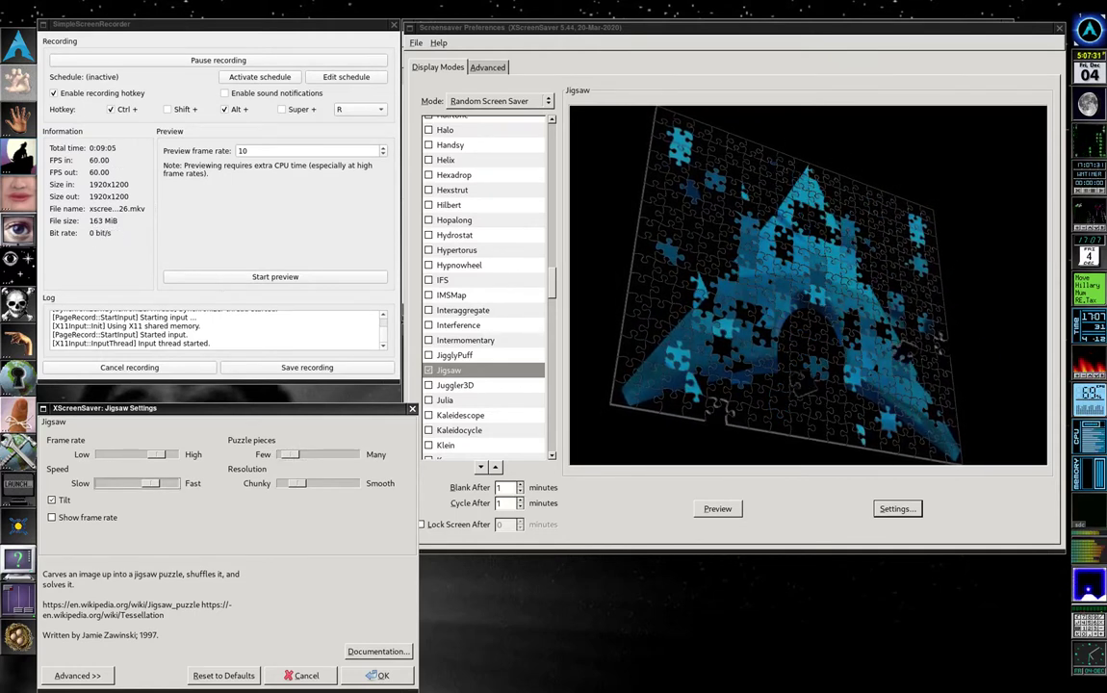
{"action": "left_click", "coordinate": [378, 675]}
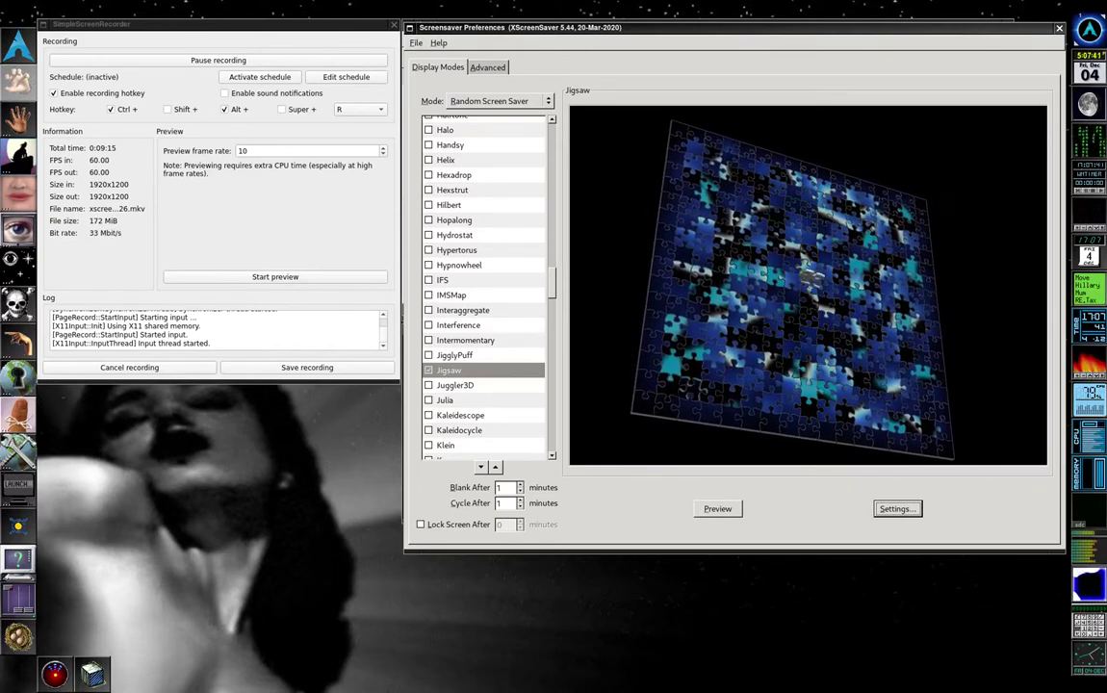
Step: Preview the MirrorBlob screensaver and inspect its standard and advanced settings
{"action": "scroll", "coordinate": [486, 289], "scroll_direction": "down", "scroll_amount": 5}
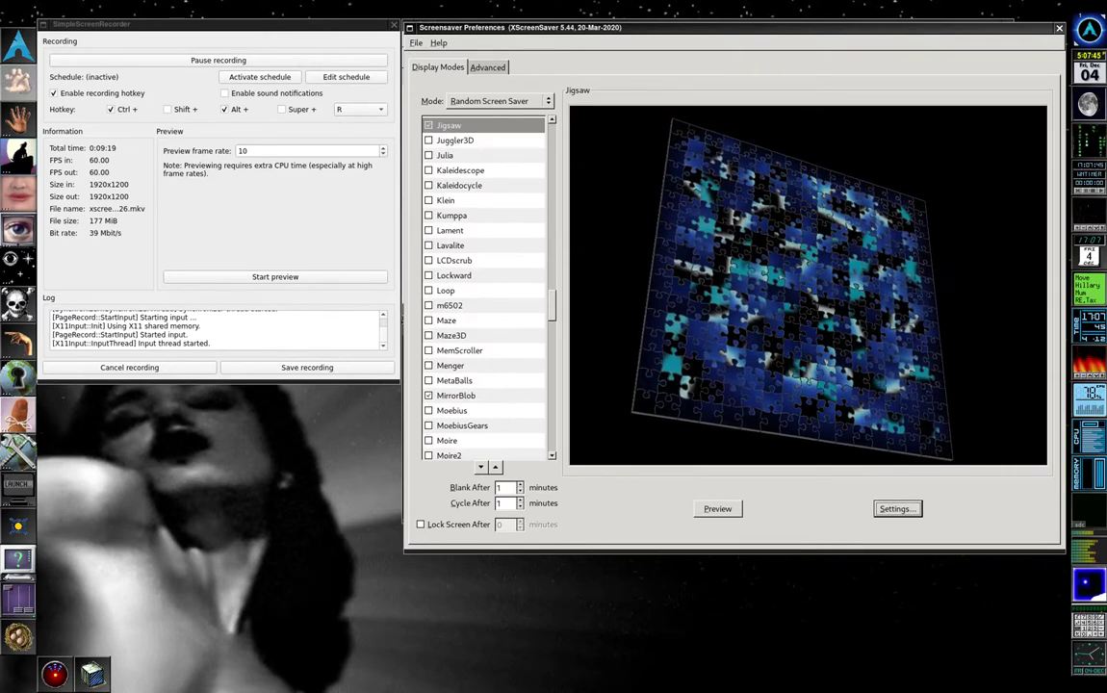
{"action": "scroll", "coordinate": [486, 289], "scroll_direction": "down", "scroll_amount": 2}
{"action": "left_click", "coordinate": [457, 314]}
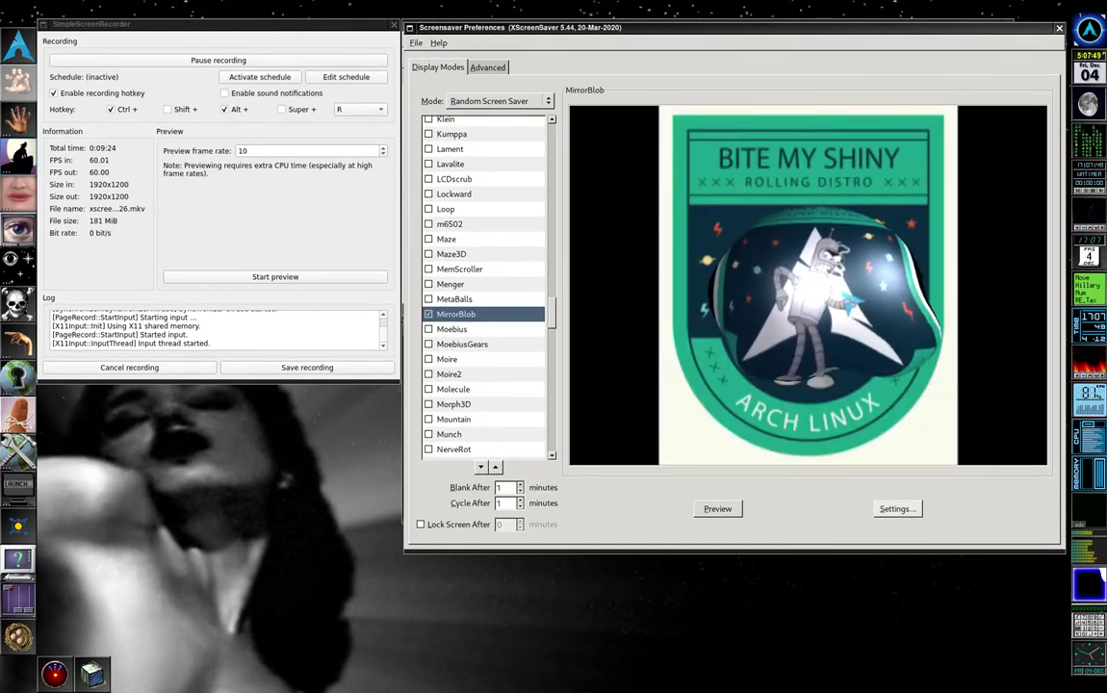
{"action": "left_click", "coordinate": [897, 509]}
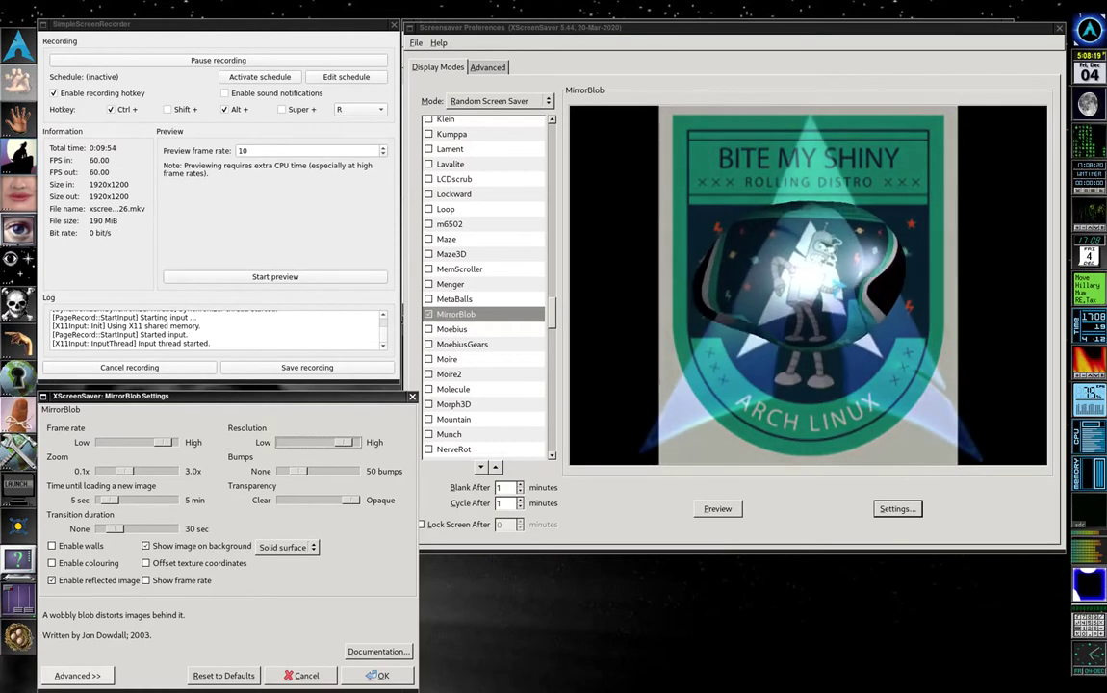
{"action": "left_click", "coordinate": [77, 675]}
{"action": "left_click", "coordinate": [77, 675]}
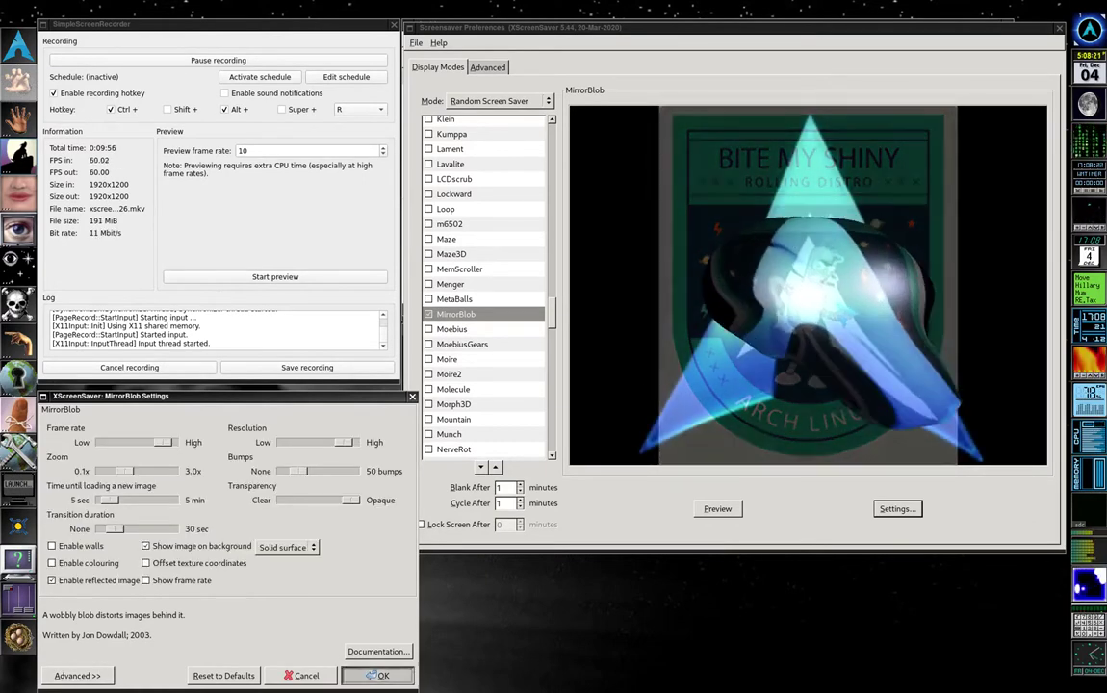
{"action": "left_click", "coordinate": [378, 674]}
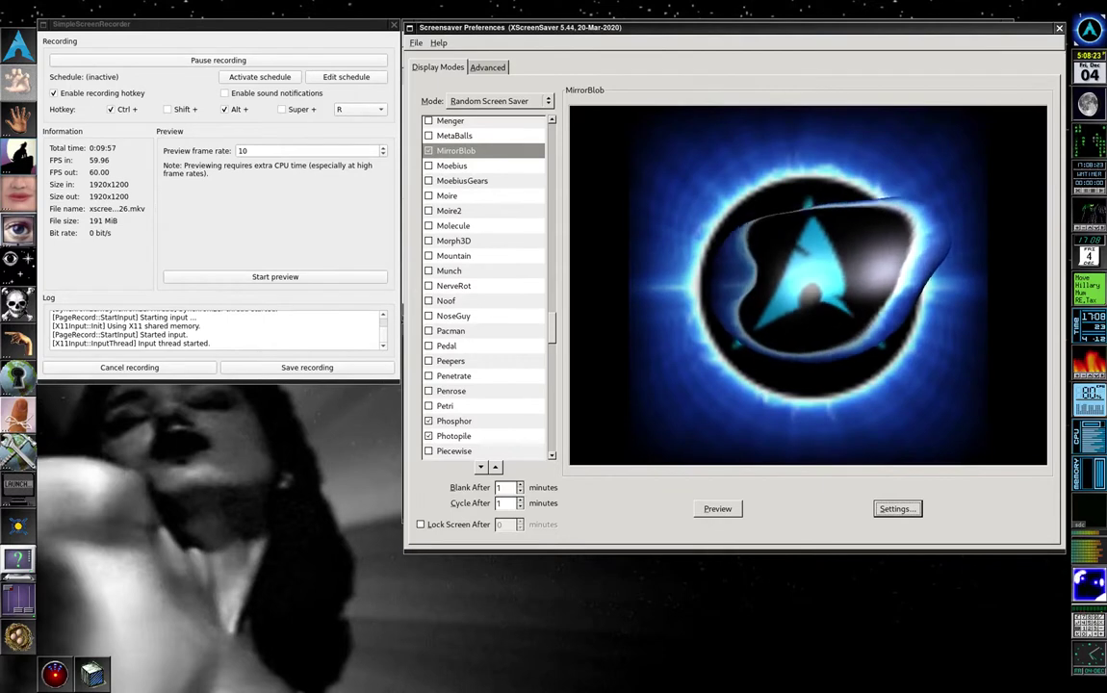
Step: Preview the Phosphor screensaver and raise its fade rate to the Fast end
{"action": "scroll", "coordinate": [483, 339], "scroll_direction": "down", "scroll_amount": 2}
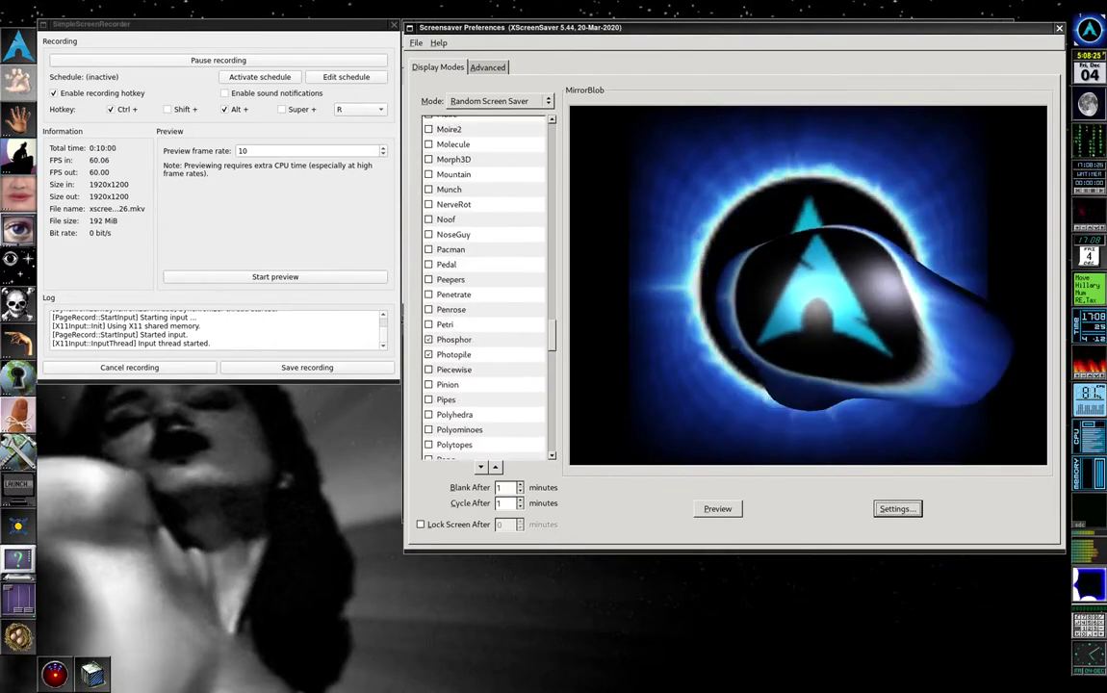
{"action": "left_click", "coordinate": [455, 339]}
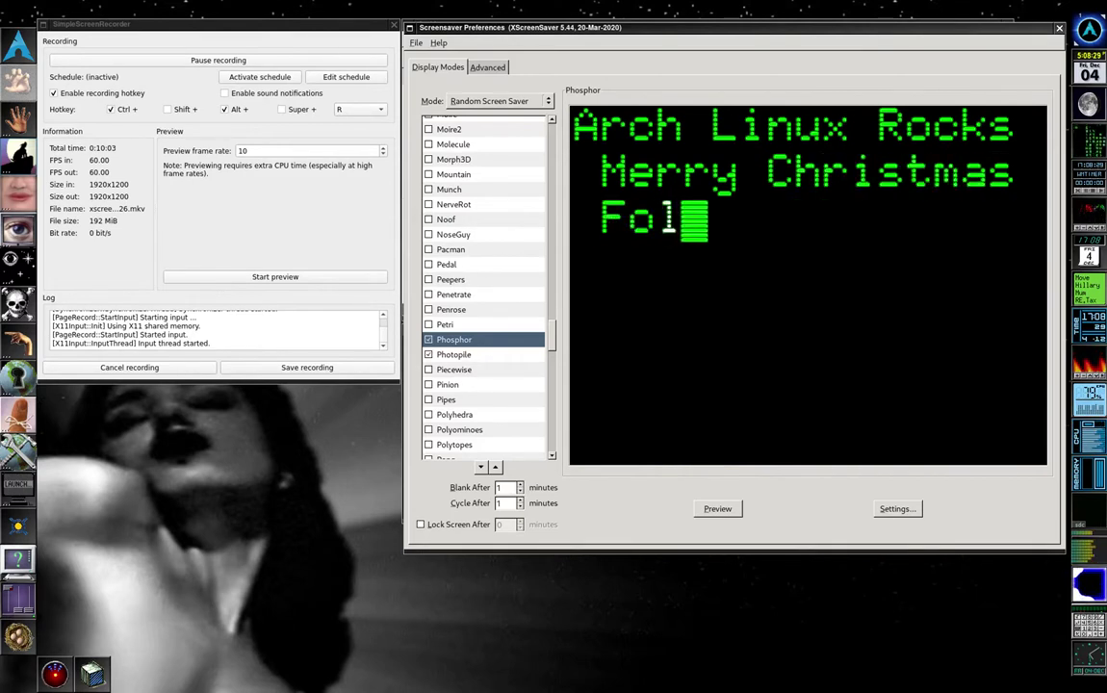
{"action": "left_click", "coordinate": [897, 509]}
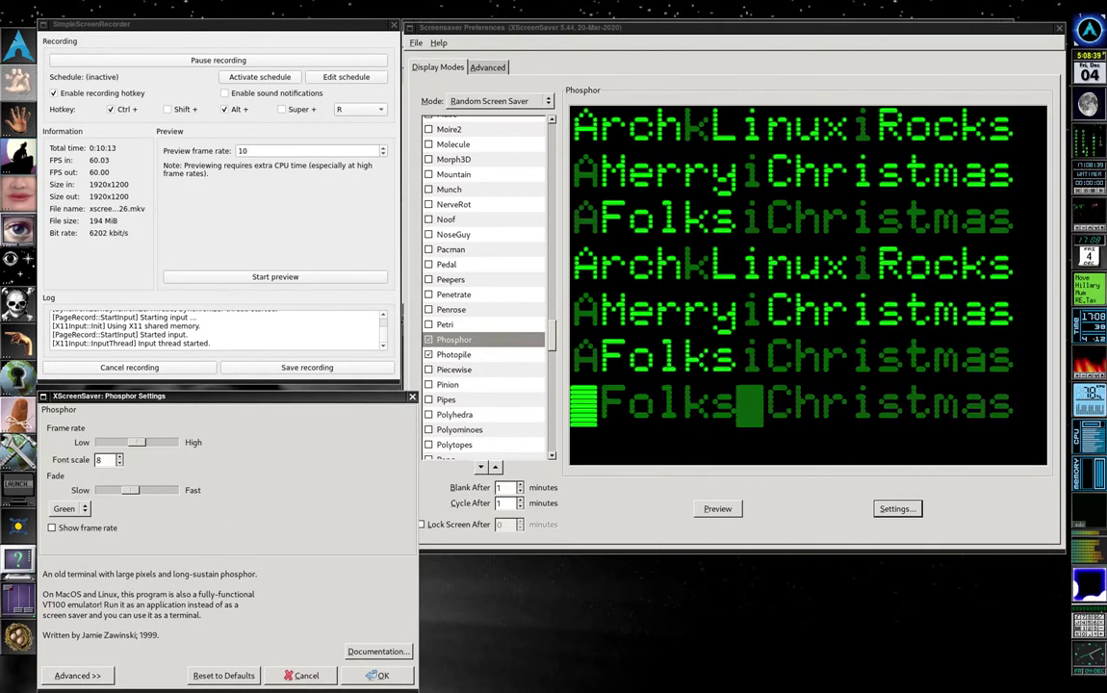
{"action": "left_click_drag", "start_coordinate": [130, 491], "coordinate": [171, 491]}
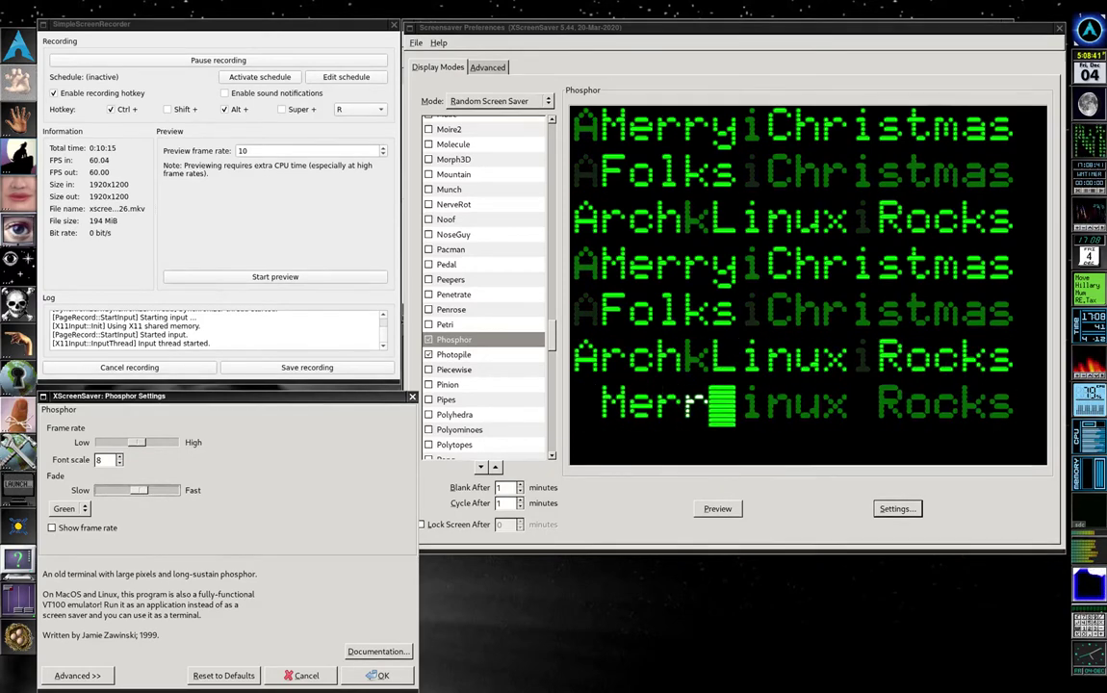
{"action": "key", "text": "Return"}
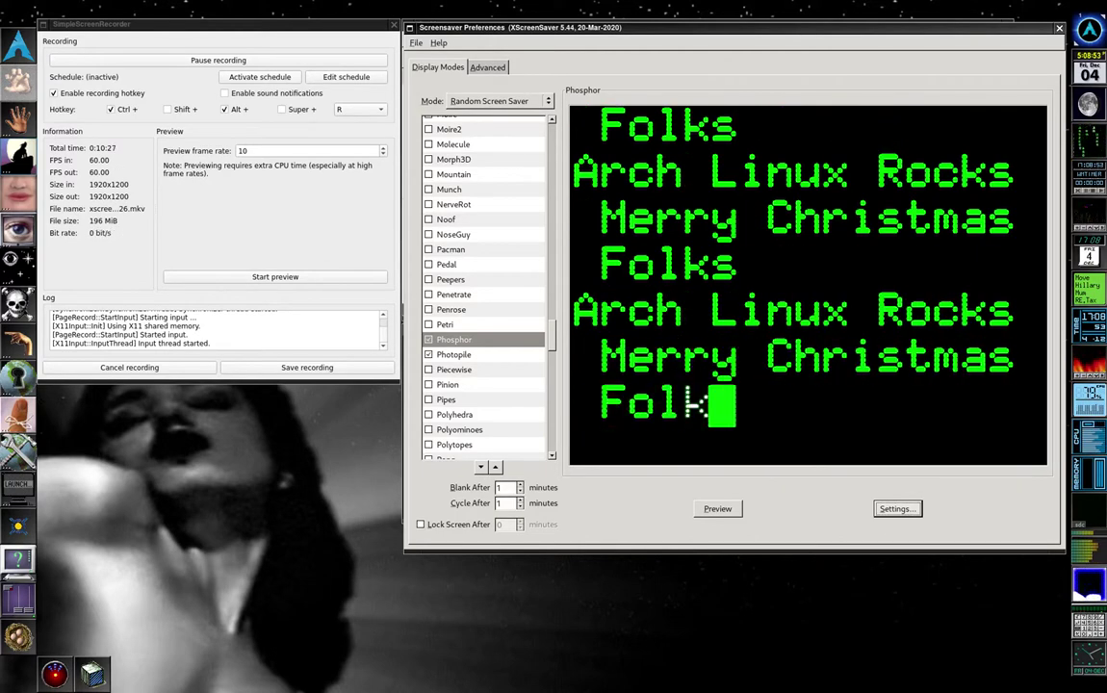
Step: Lower Phosphor's fade rate to slightly below the middle, set the font scale to 10 and raise the frame rate close to High
{"action": "left_click", "coordinate": [897, 508]}
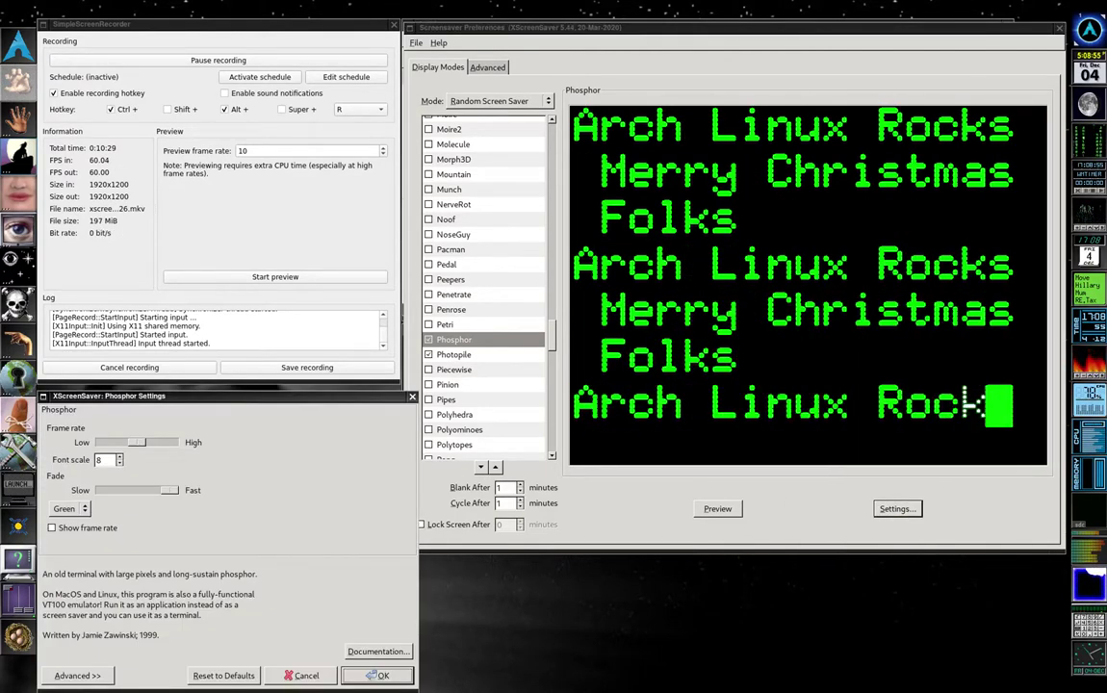
{"action": "left_click_drag", "start_coordinate": [150, 491], "coordinate": [130, 491]}
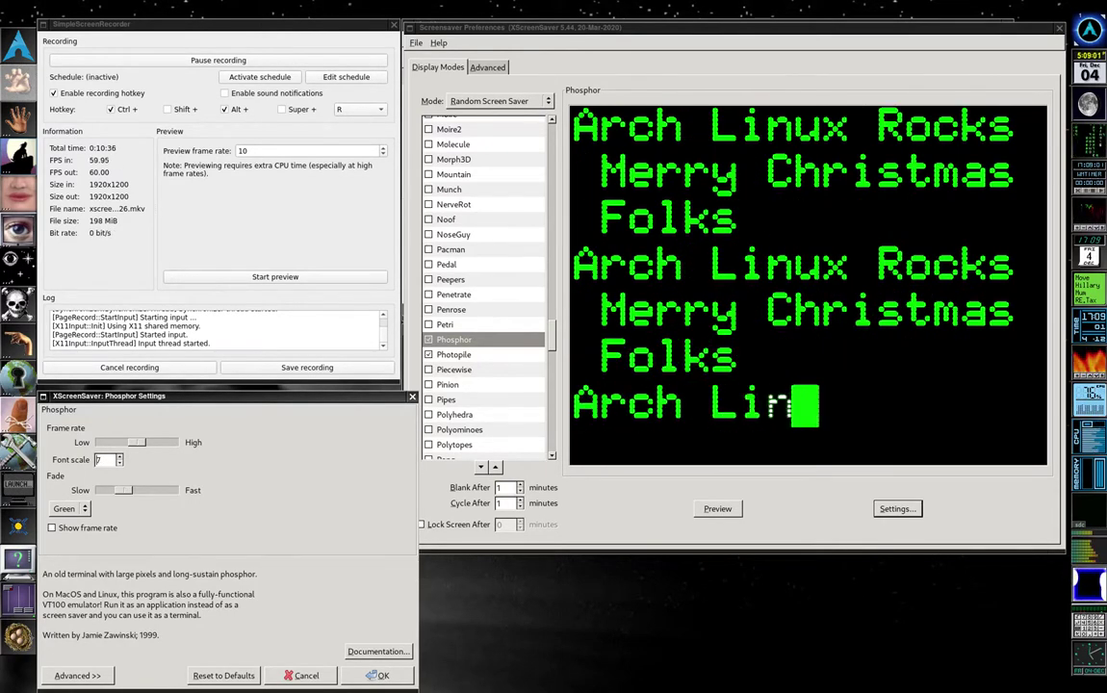
{"action": "left_click", "coordinate": [119, 457]}
{"action": "key", "text": "Up"}
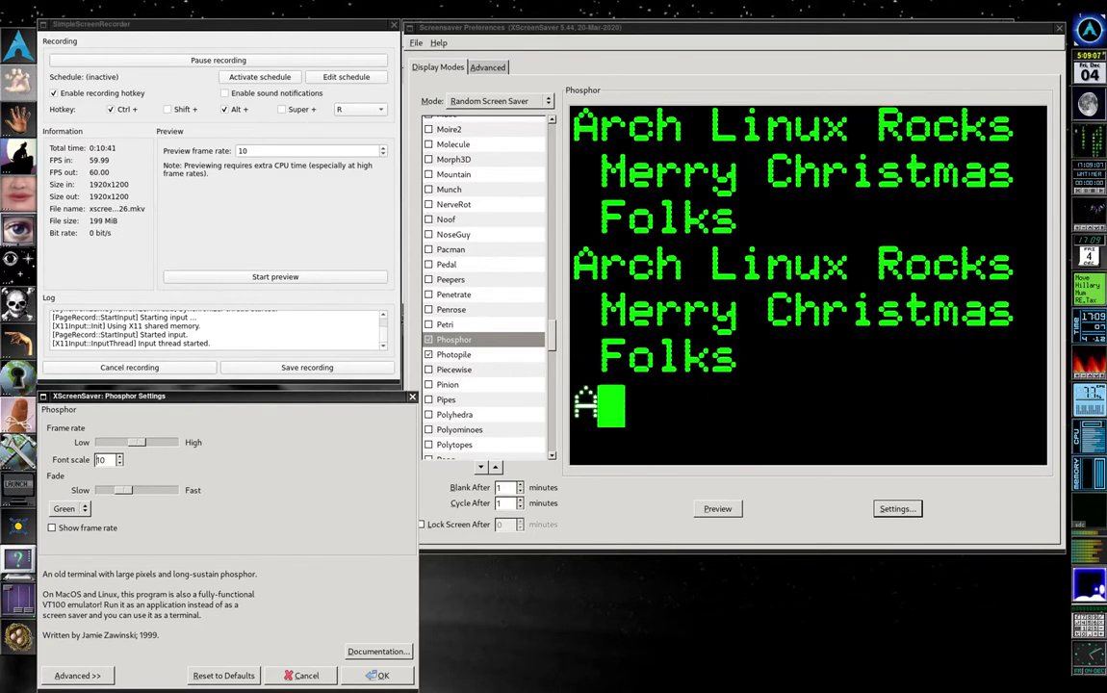
{"action": "left_click_drag", "start_coordinate": [143, 443], "coordinate": [163, 443]}
{"action": "key", "text": "Return"}
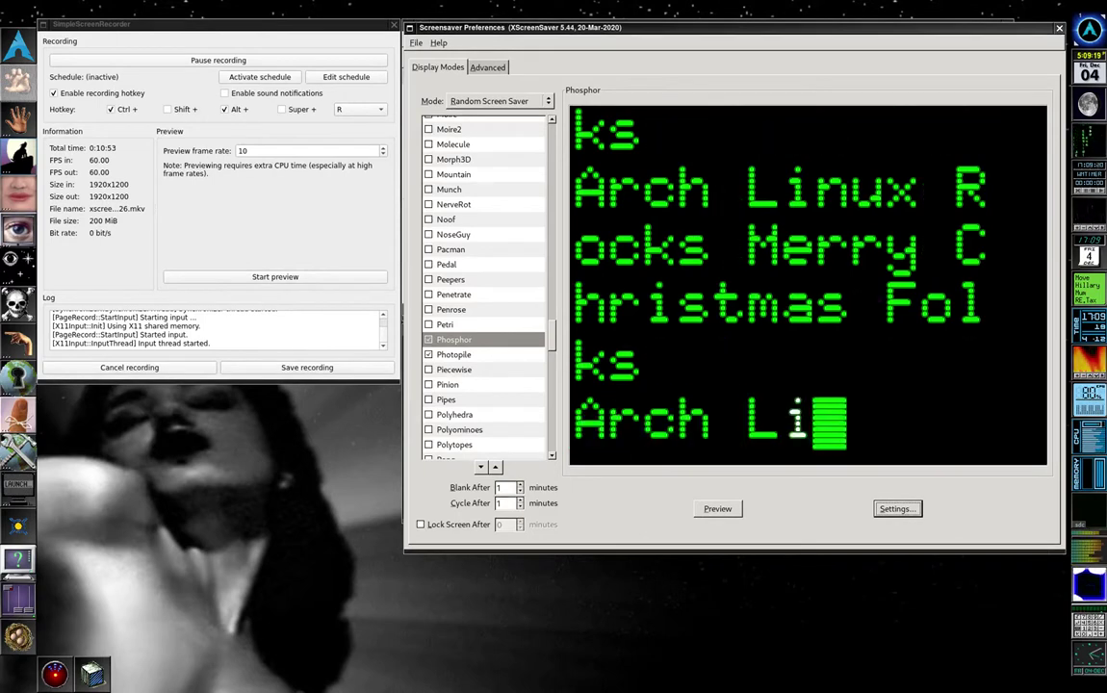
Step: Lower Phosphor's fade rate close to Slow and apply it to the preview
{"action": "left_click", "coordinate": [897, 508]}
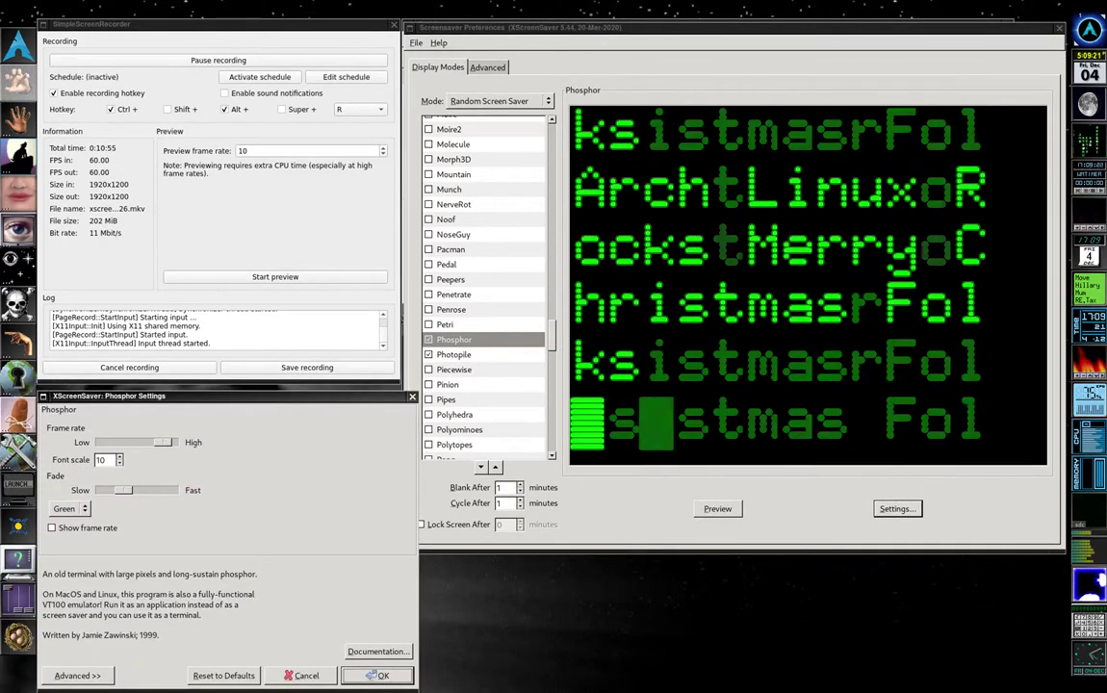
{"action": "left_click", "coordinate": [104, 491]}
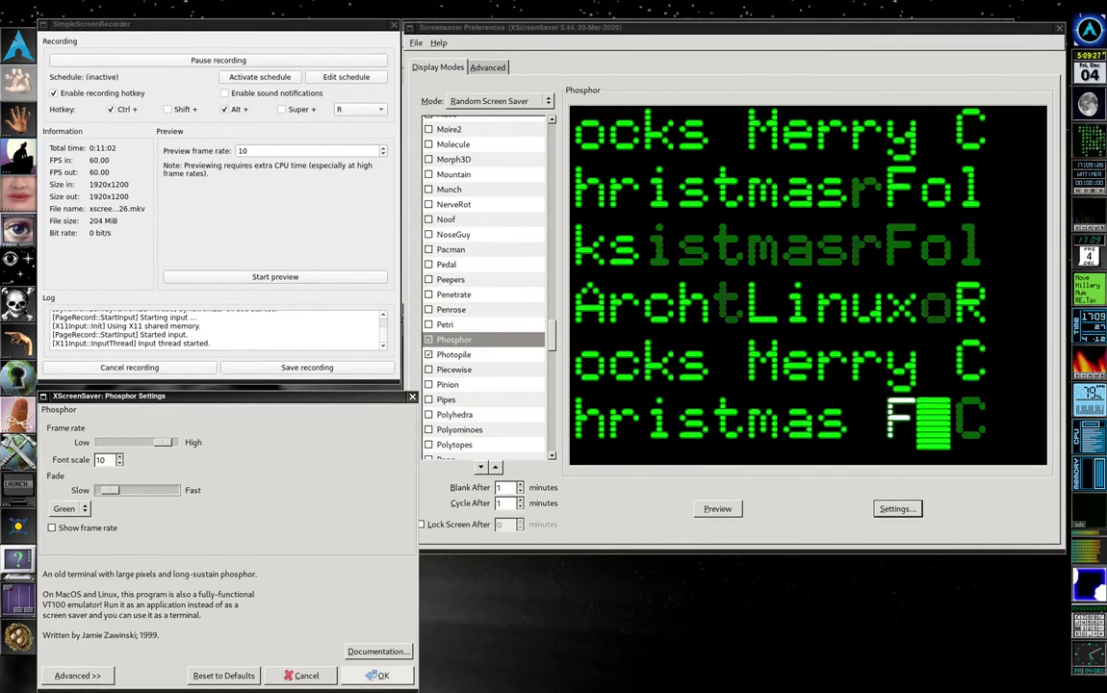
{"action": "left_click", "coordinate": [377, 675]}
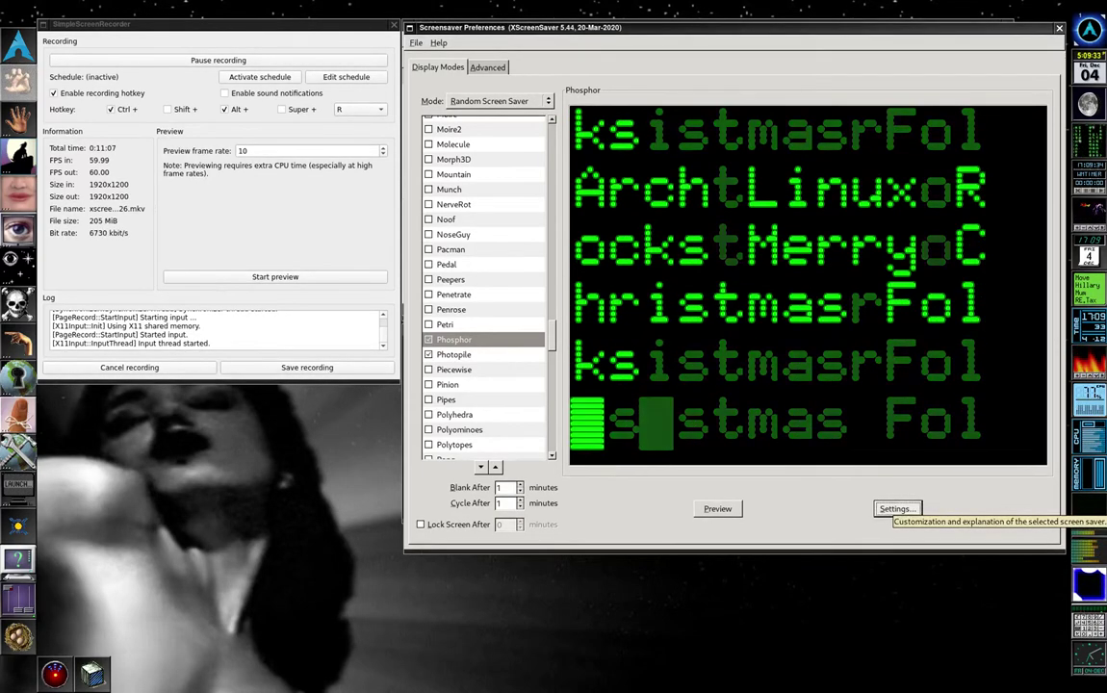
Step: Reduce Phosphor's frame rate to slightly above the middle, set the font scale to 5 and slow the fade a little more
{"action": "left_click", "coordinate": [898, 508]}
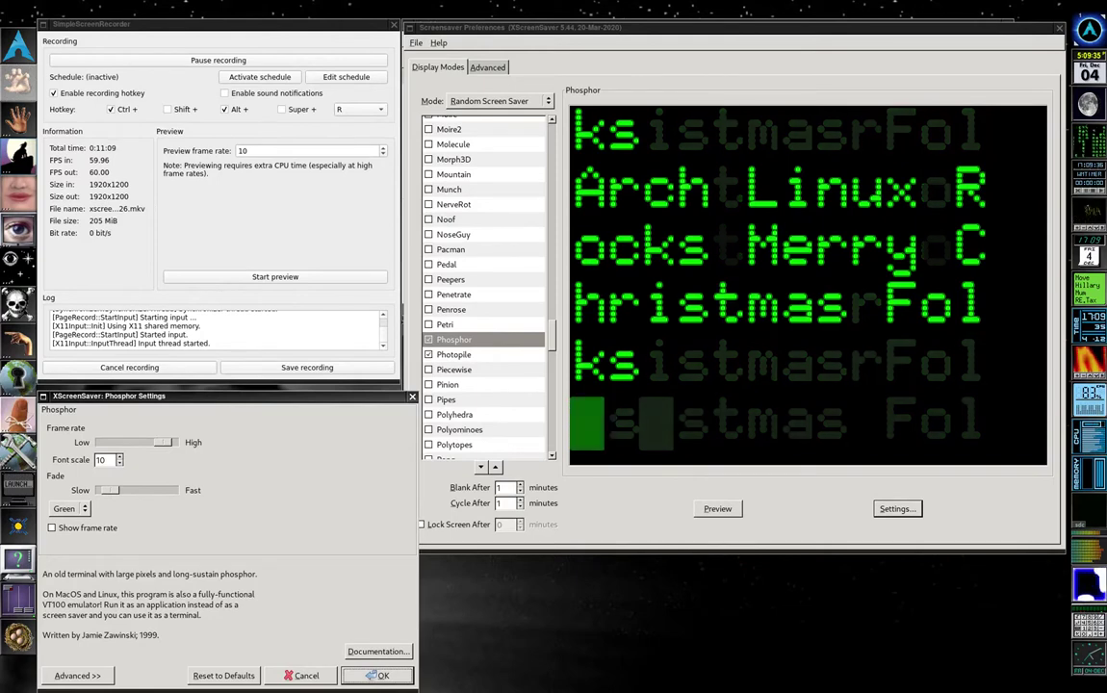
{"action": "left_click", "coordinate": [138, 443]}
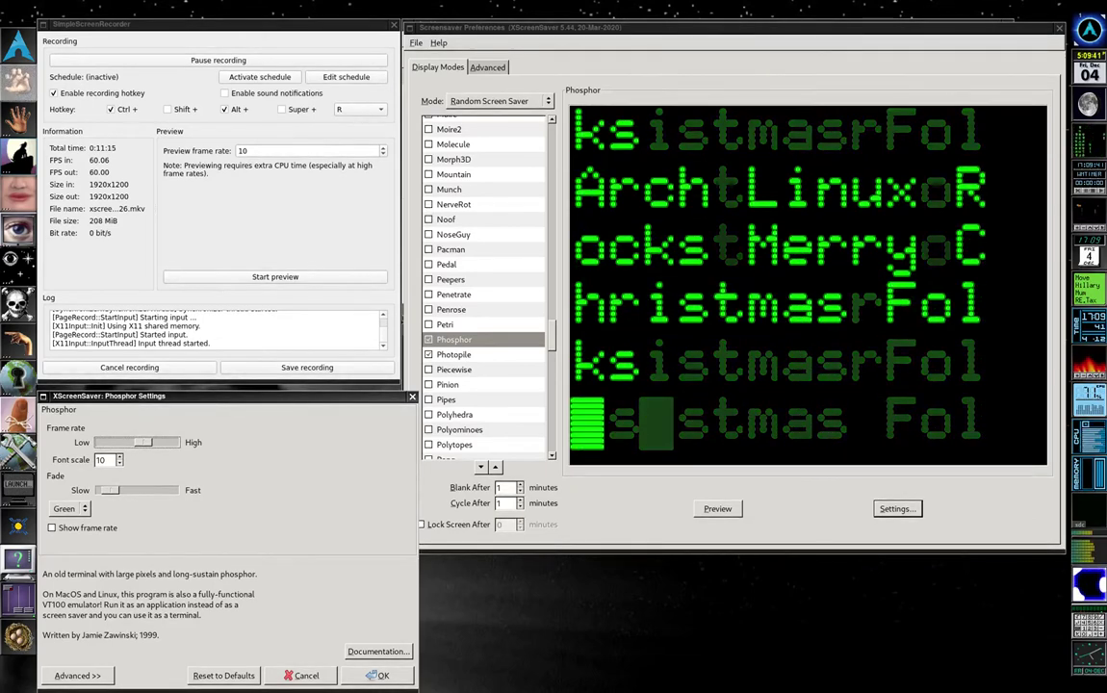
{"action": "key", "text": "Down"}
{"action": "key", "text": "Down"}
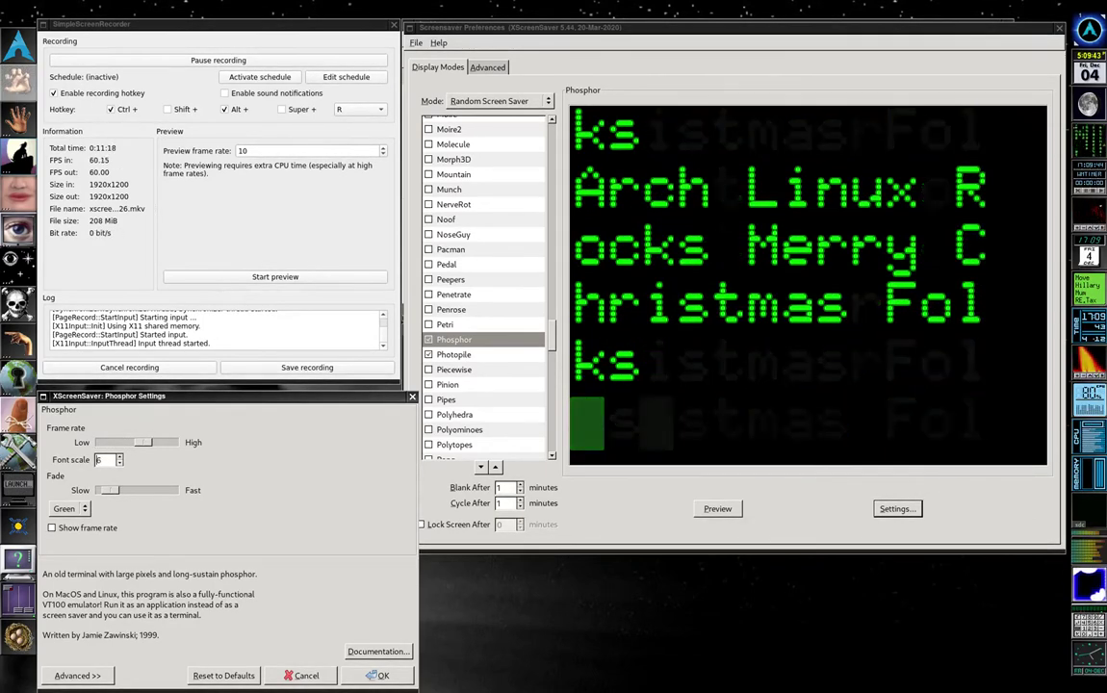
{"action": "key", "text": "Down"}
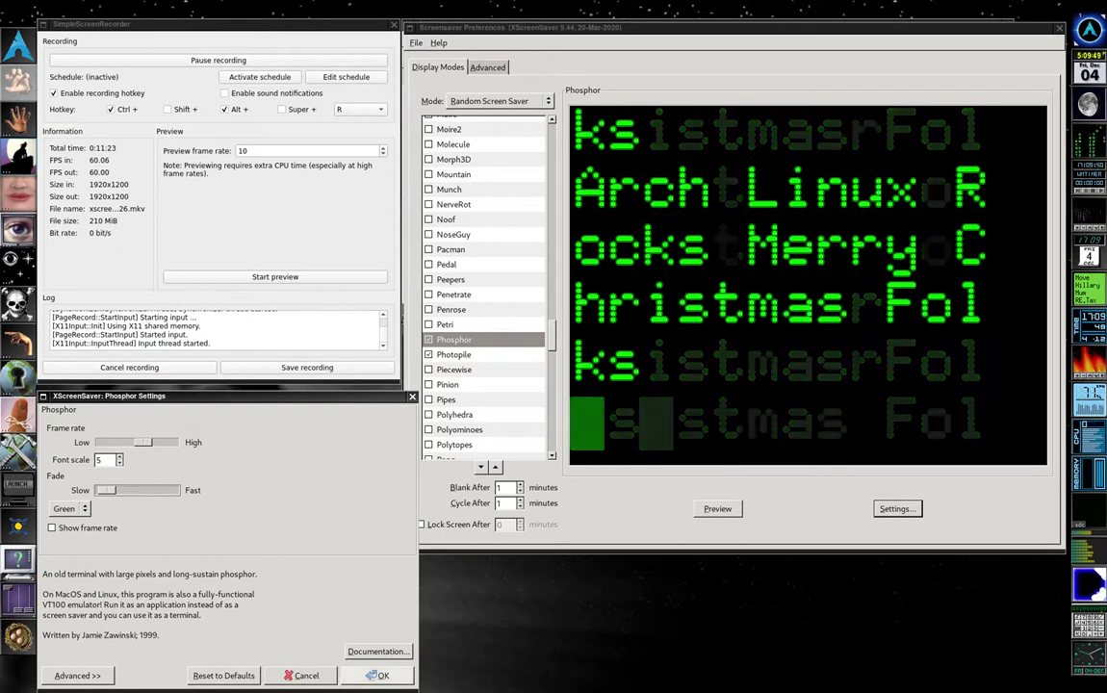
{"action": "left_click", "coordinate": [377, 676]}
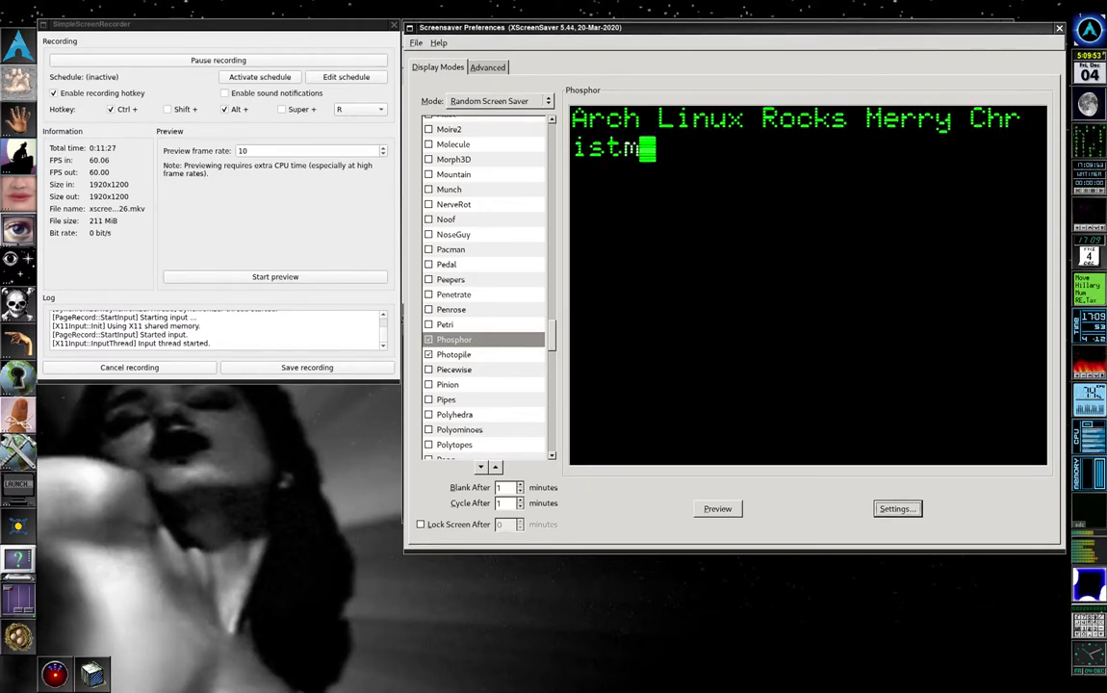
Step: Preview the Ripples screensaver and inspect its settings
{"action": "scroll", "coordinate": [484, 286], "scroll_direction": "down", "scroll_amount": 6}
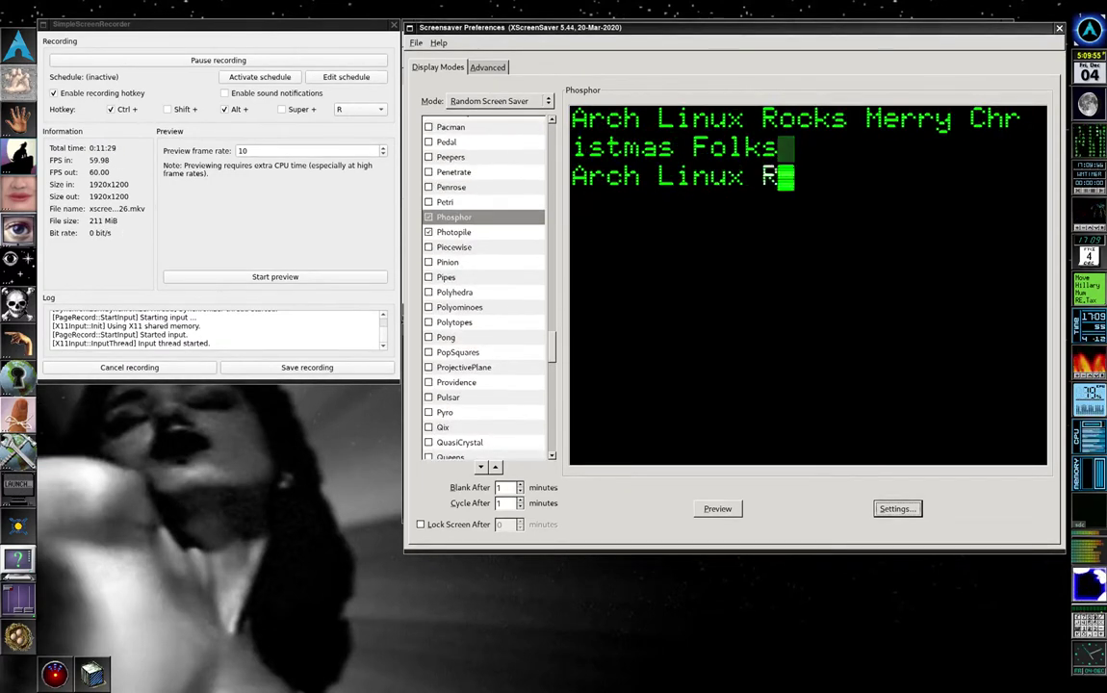
{"action": "scroll", "coordinate": [486, 288], "scroll_direction": "down", "scroll_amount": 3}
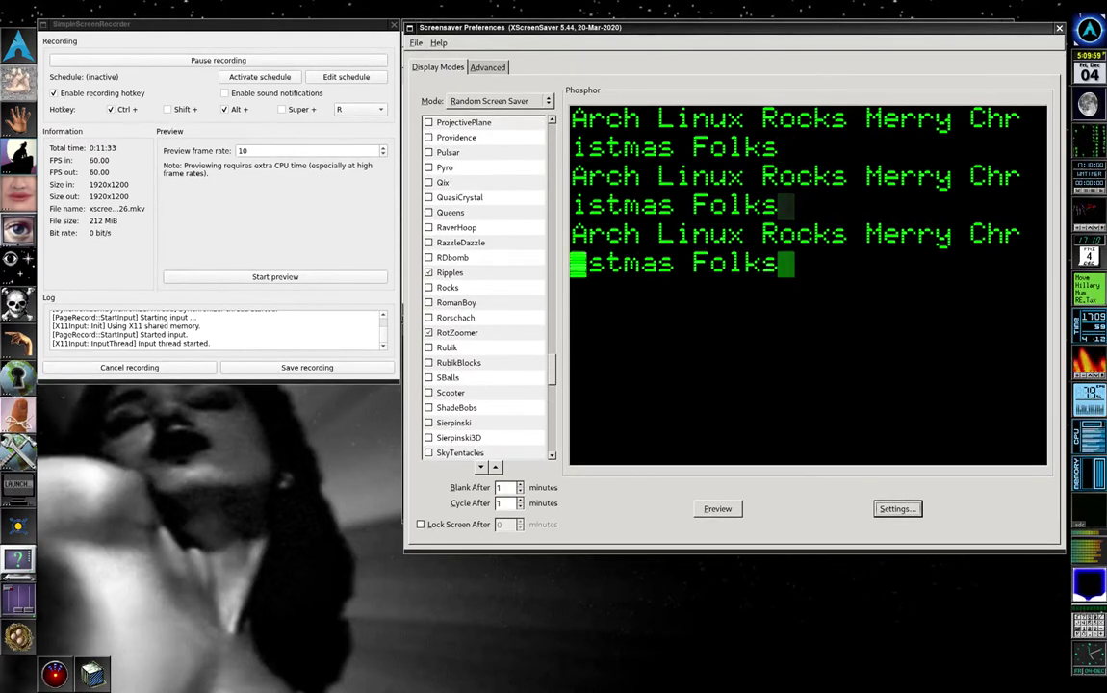
{"action": "left_click", "coordinate": [451, 272]}
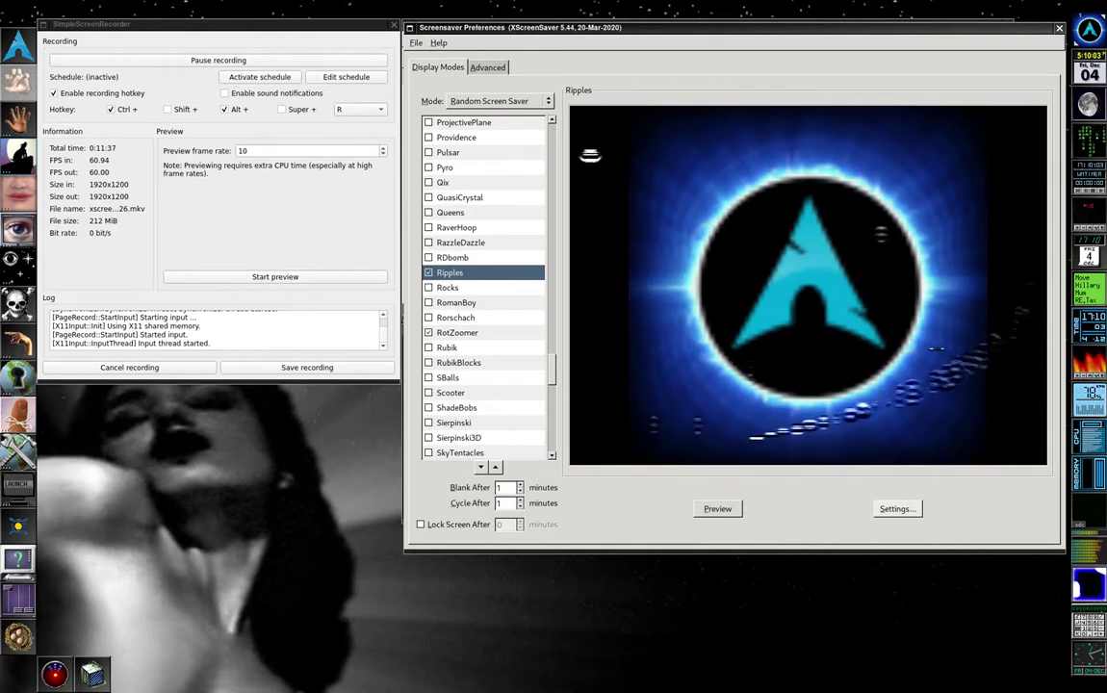
{"action": "left_click", "coordinate": [897, 508]}
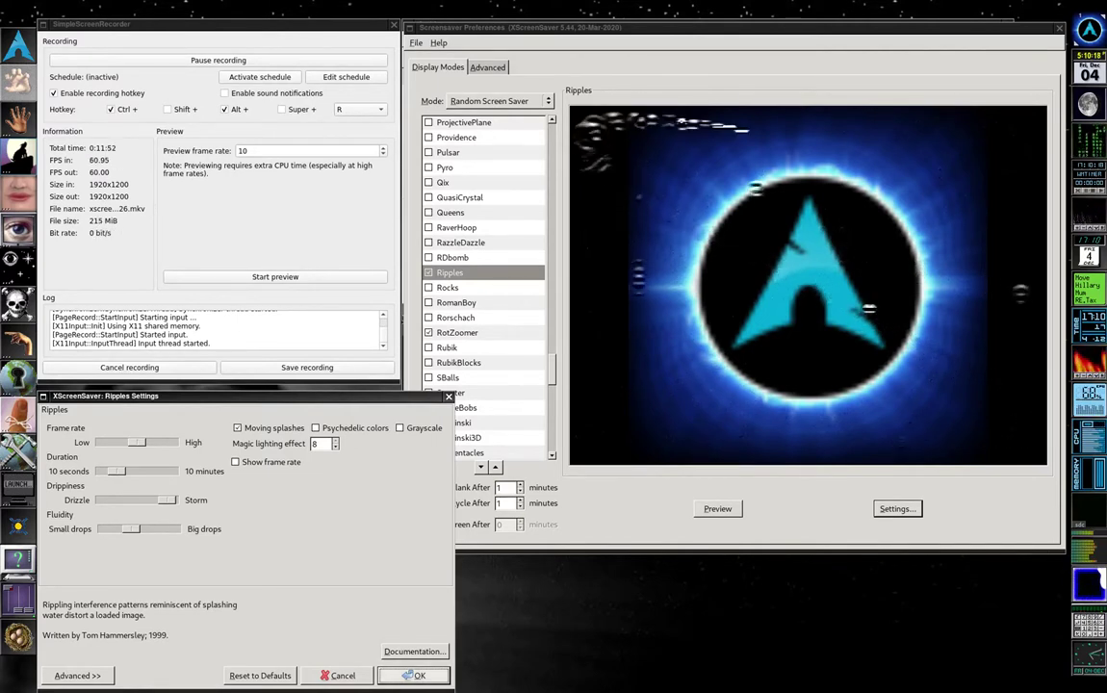
{"action": "left_click", "coordinate": [412, 675]}
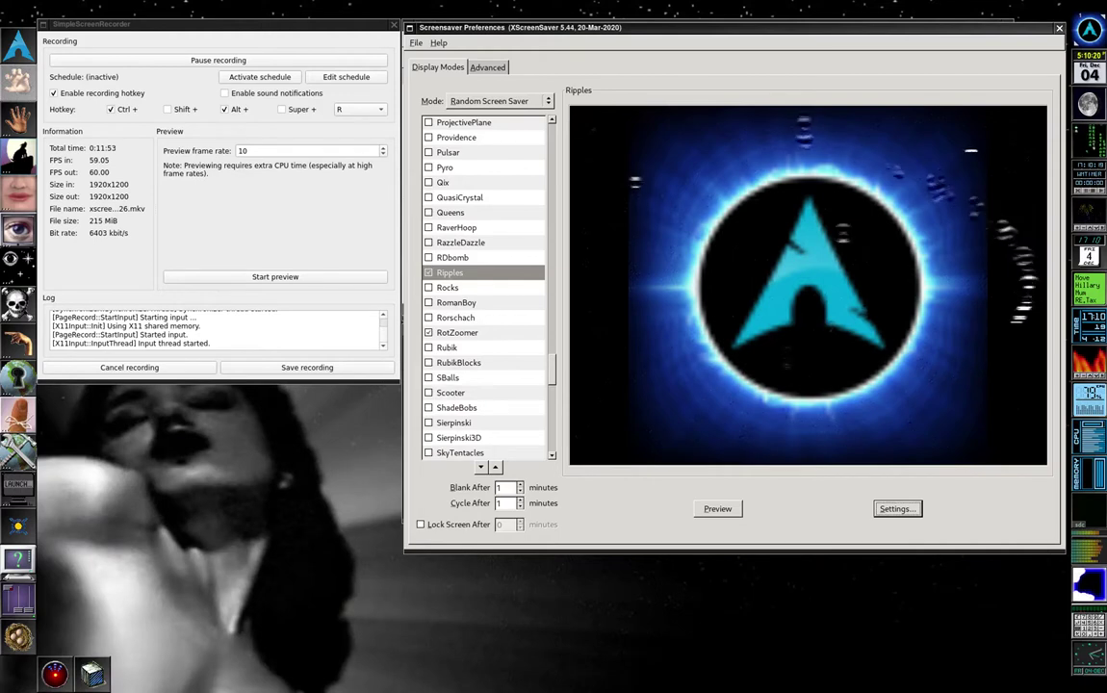
Step: Preview the RotZoomer screensaver and inspect its settings, keeping the Random mode
{"action": "left_click", "coordinate": [458, 333]}
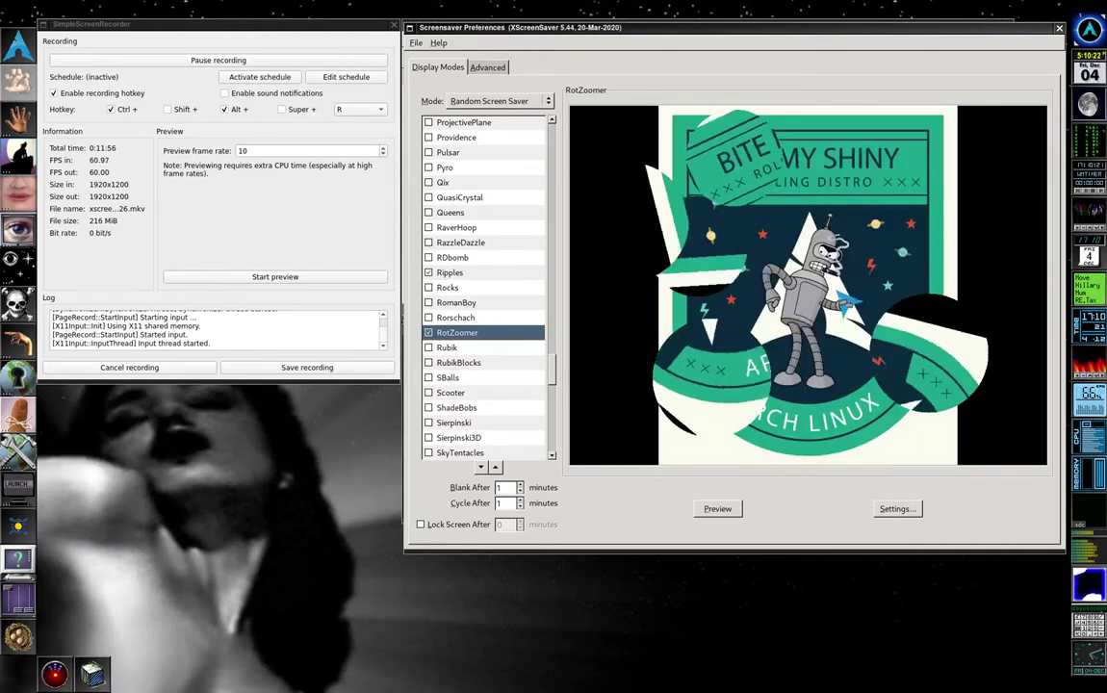
{"action": "scroll", "coordinate": [485, 289], "scroll_direction": "down", "scroll_amount": 3}
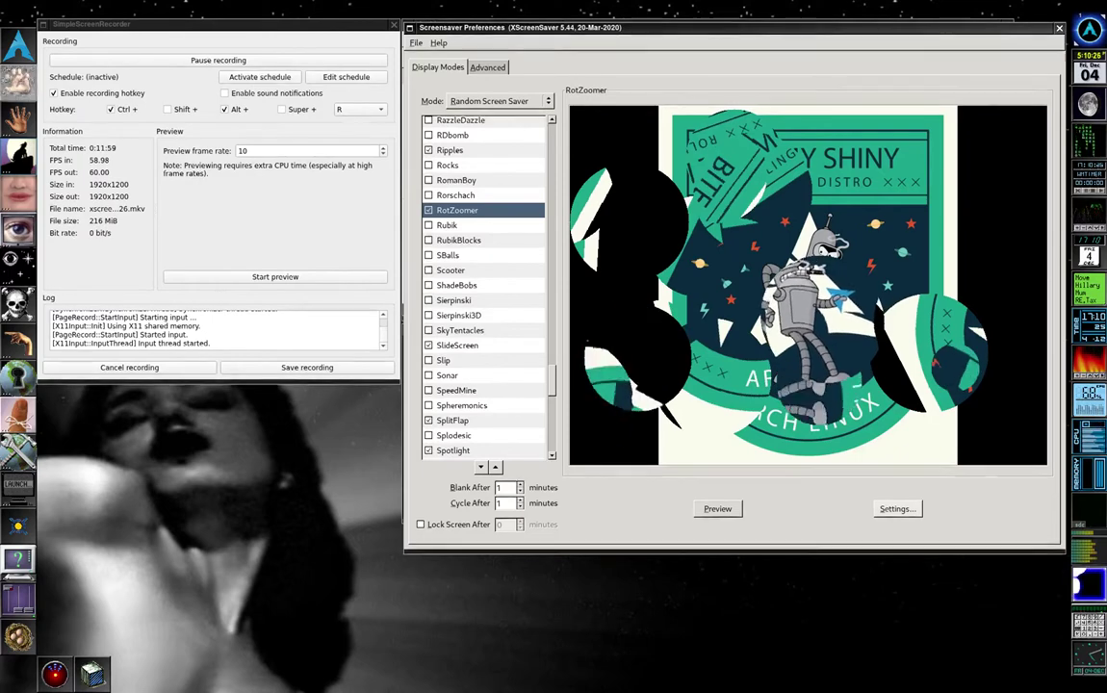
{"action": "left_click", "coordinate": [898, 508]}
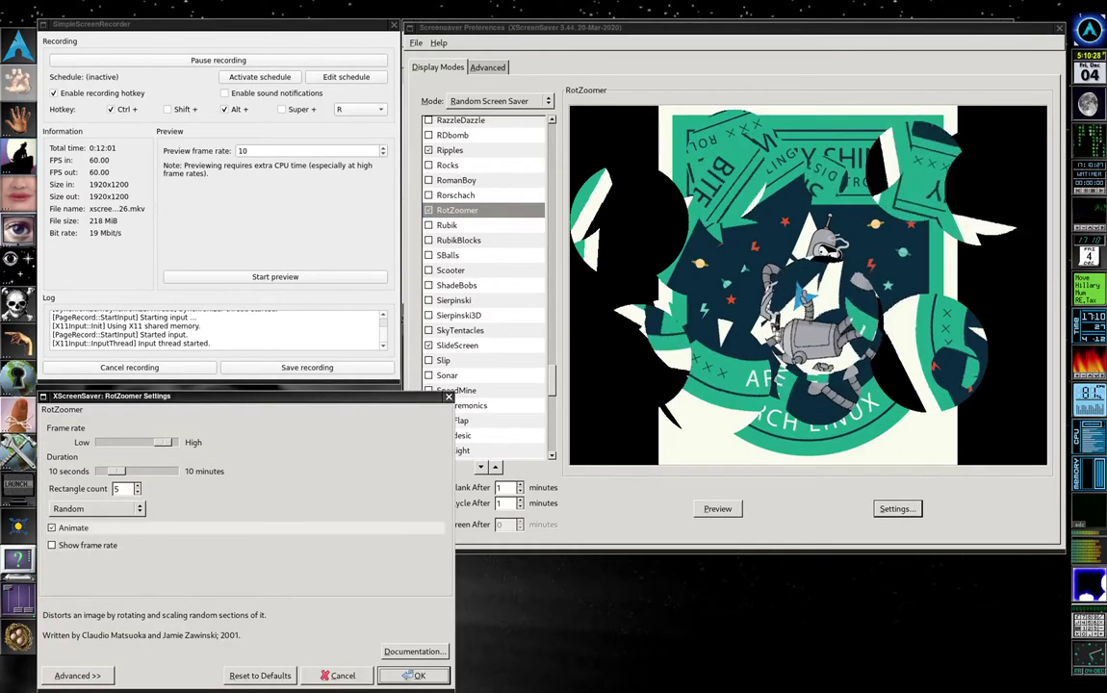
{"action": "left_click", "coordinate": [96, 508]}
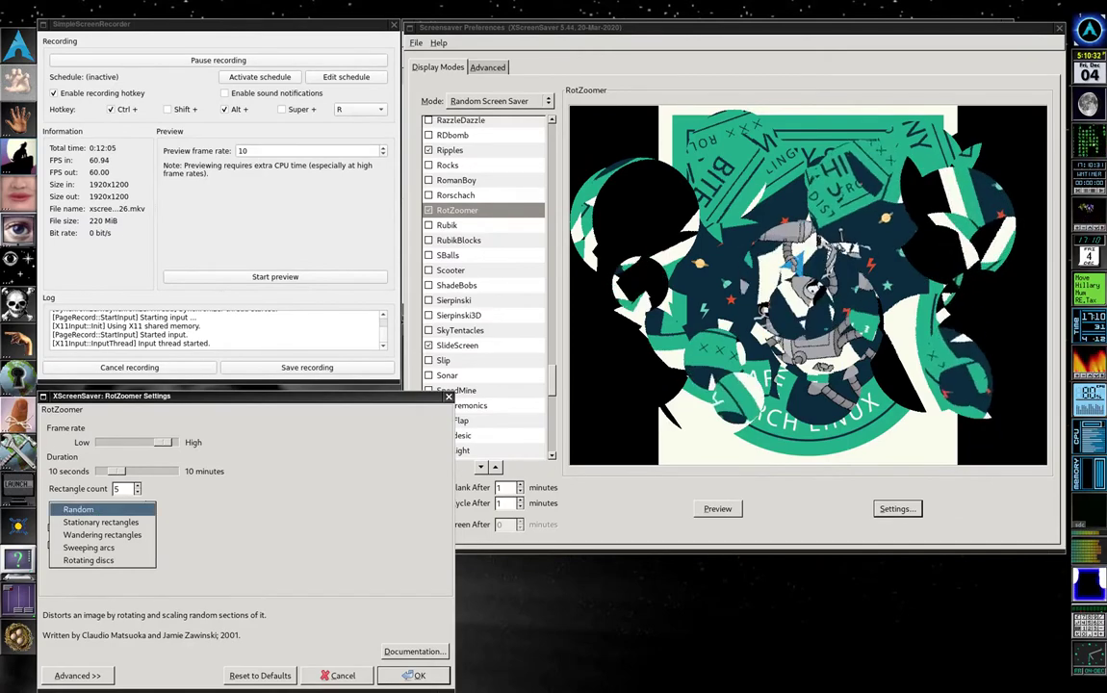
{"action": "left_click", "coordinate": [86, 509]}
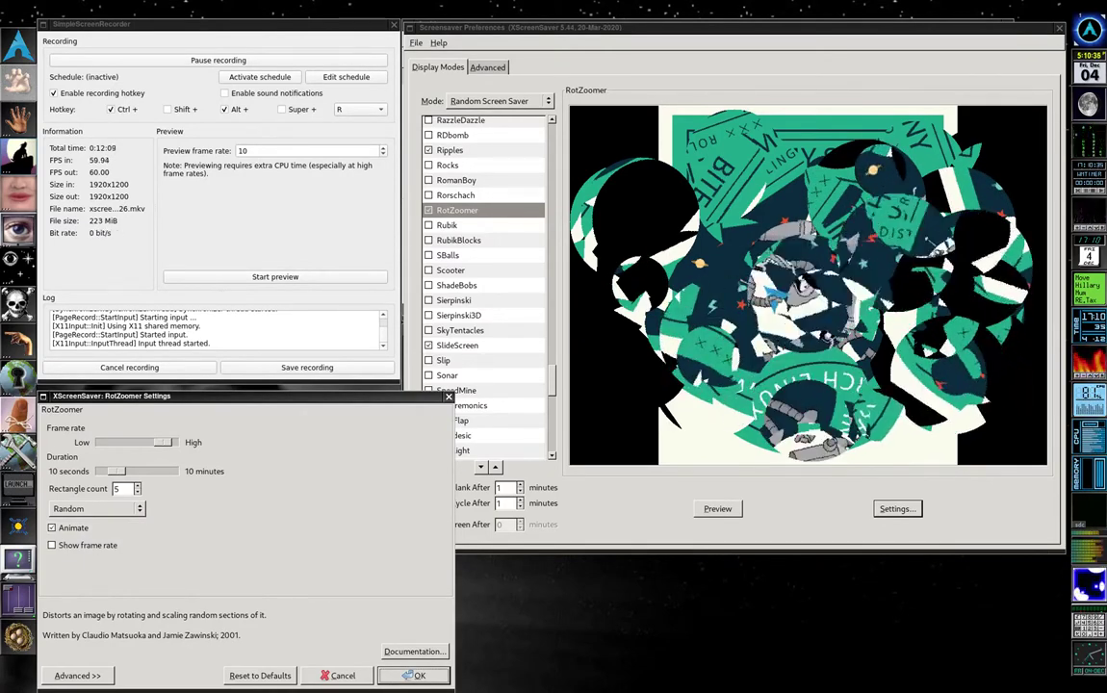
{"action": "left_click", "coordinate": [77, 676]}
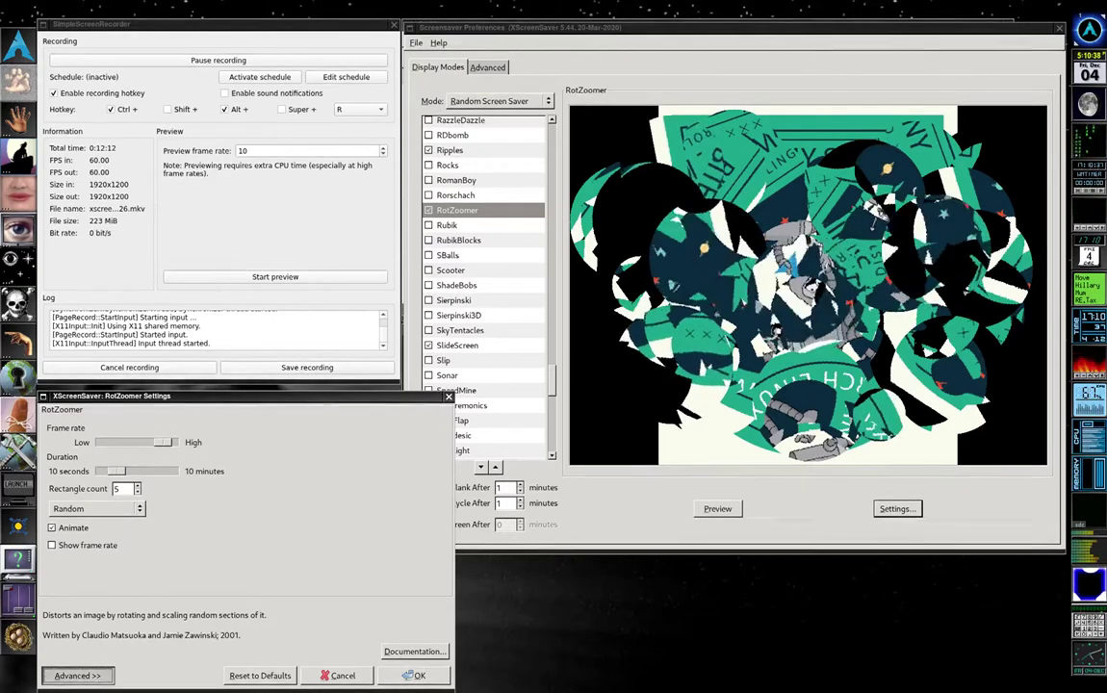
{"action": "left_click", "coordinate": [77, 676]}
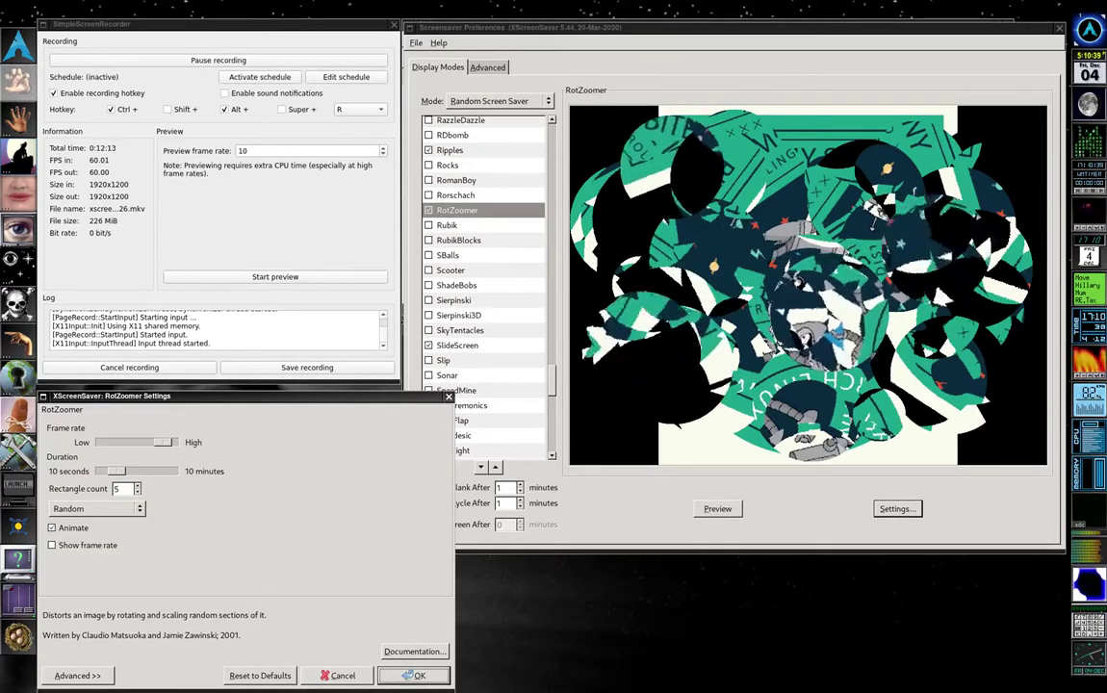
{"action": "left_click", "coordinate": [414, 676]}
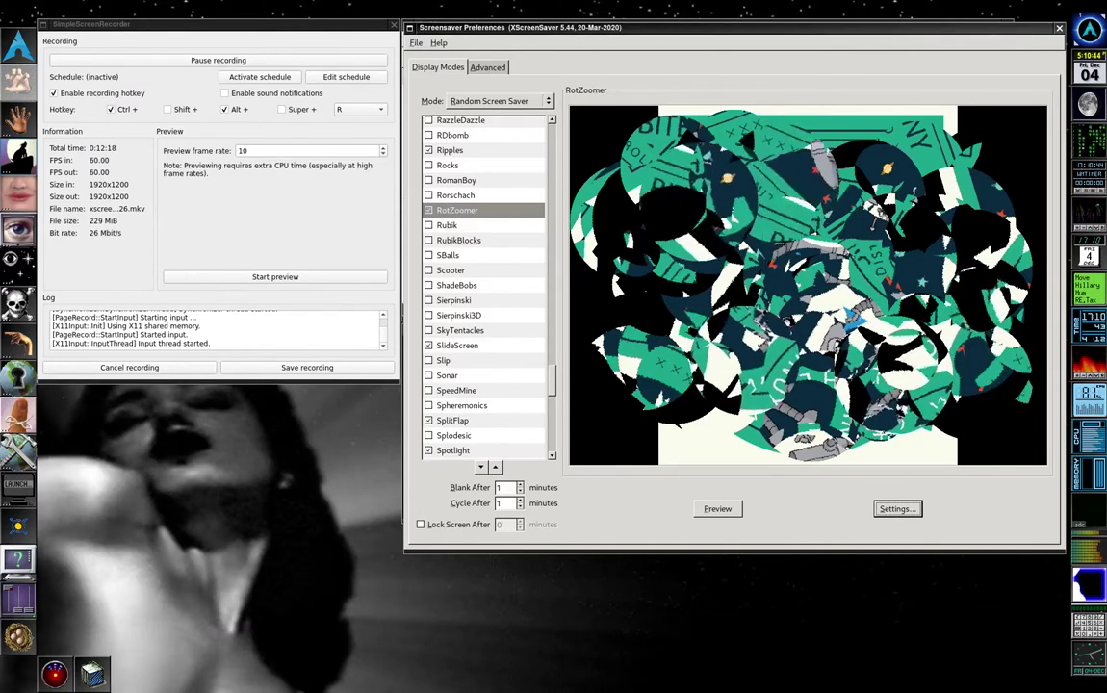
Step: Preview the SlideScreen screensaver, shorten its pause to slightly below the middle and apply the settings
{"action": "left_click", "coordinate": [457, 345]}
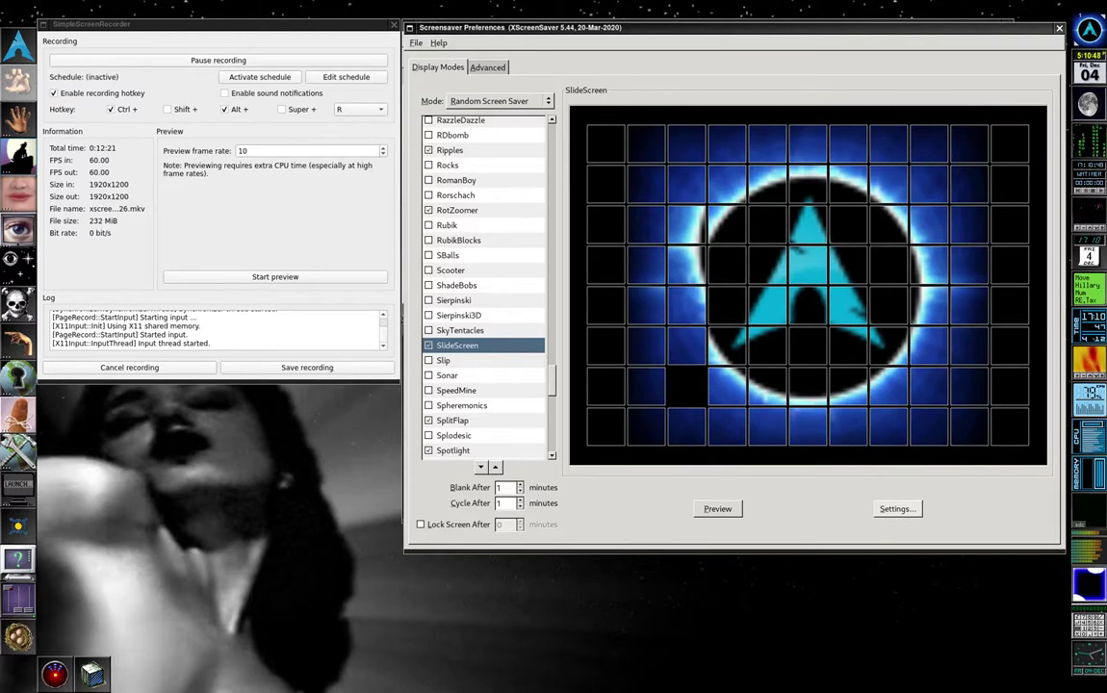
{"action": "left_click", "coordinate": [897, 509]}
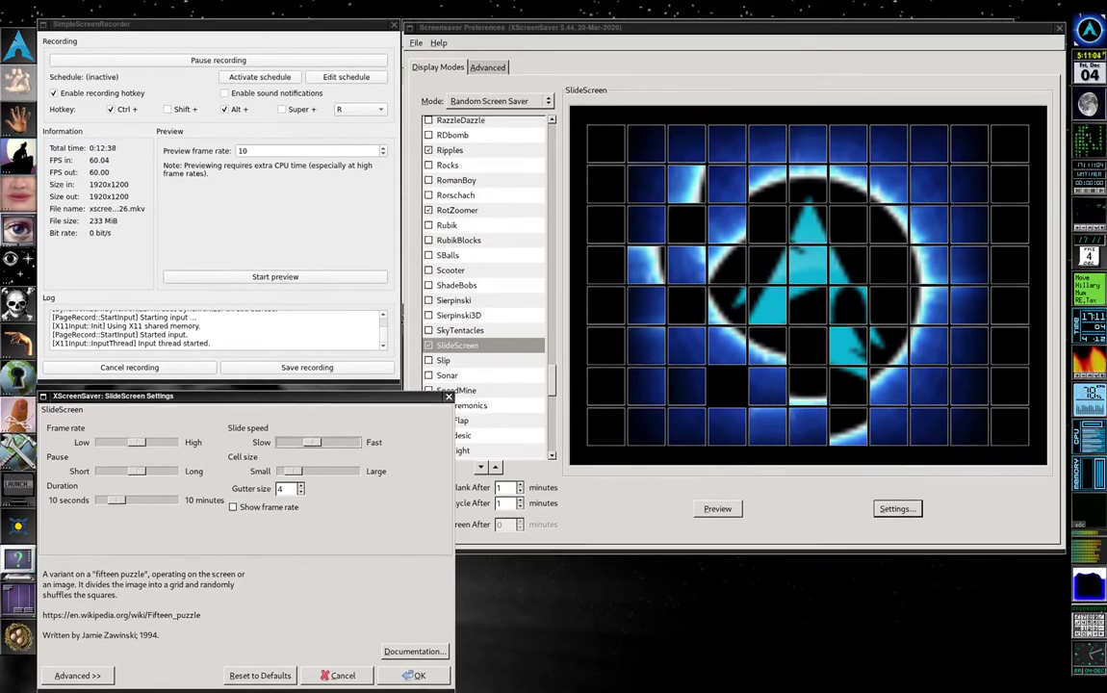
{"action": "left_click", "coordinate": [114, 472]}
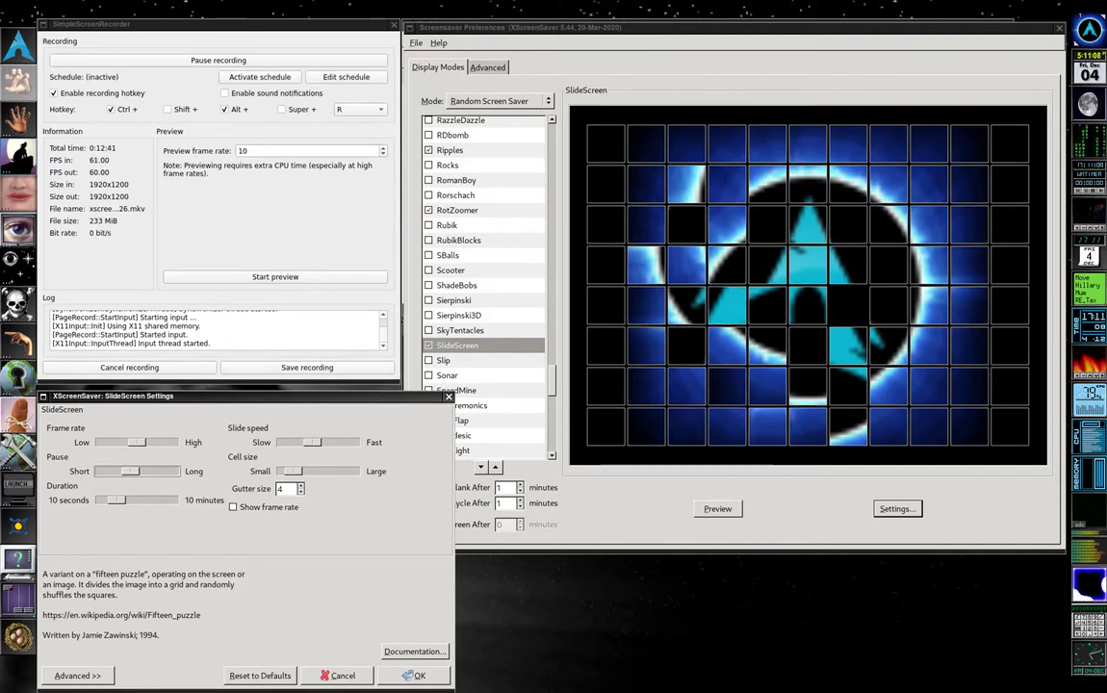
{"action": "left_click", "coordinate": [77, 675]}
{"action": "left_click", "coordinate": [77, 674]}
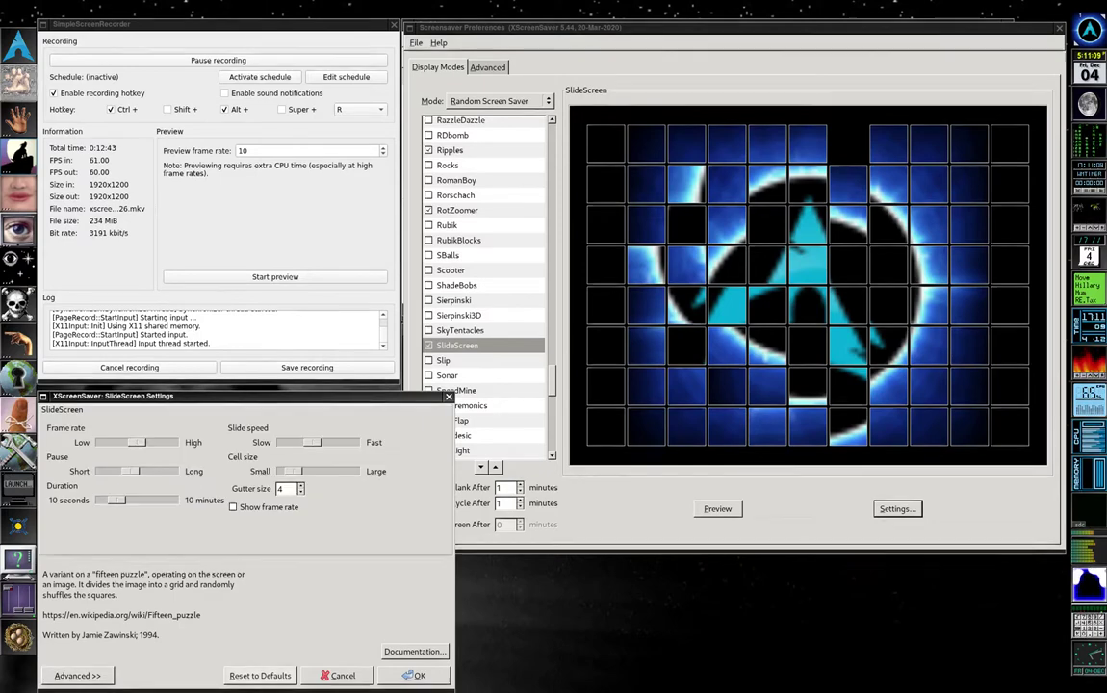
{"action": "left_click", "coordinate": [414, 676]}
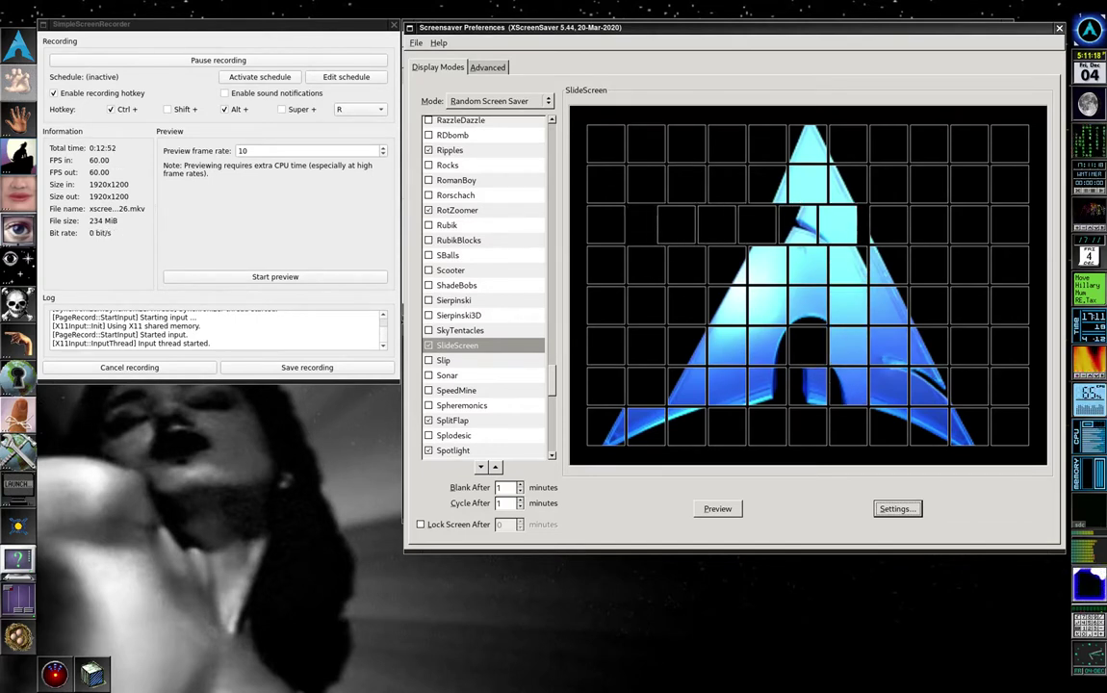
Step: Open SplitFlap's settings, keep rotation around all three axes and Always face front, and raise the speed to 2
{"action": "scroll", "coordinate": [486, 289], "scroll_direction": "down", "scroll_amount": 2}
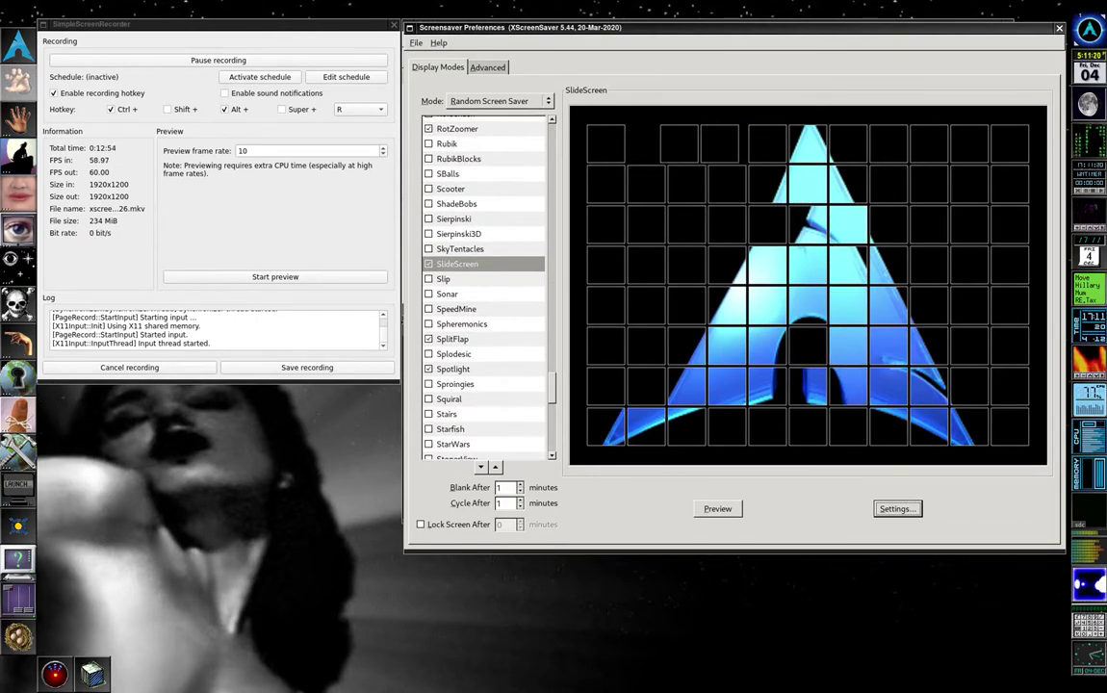
{"action": "left_click", "coordinate": [453, 339]}
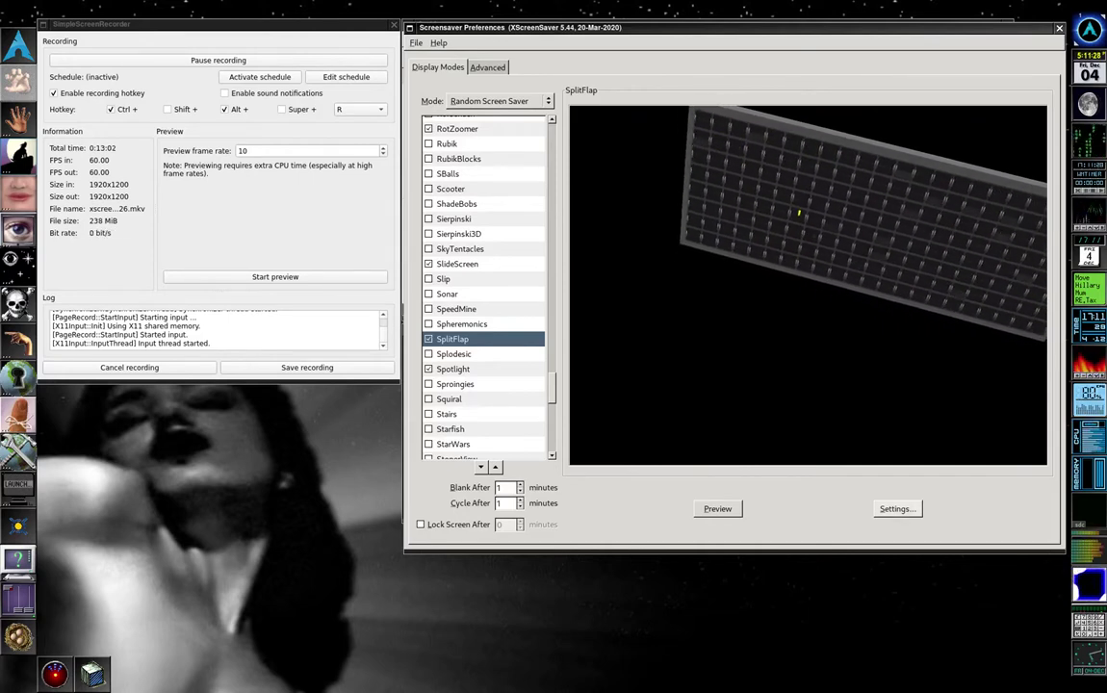
{"action": "left_click", "coordinate": [897, 508]}
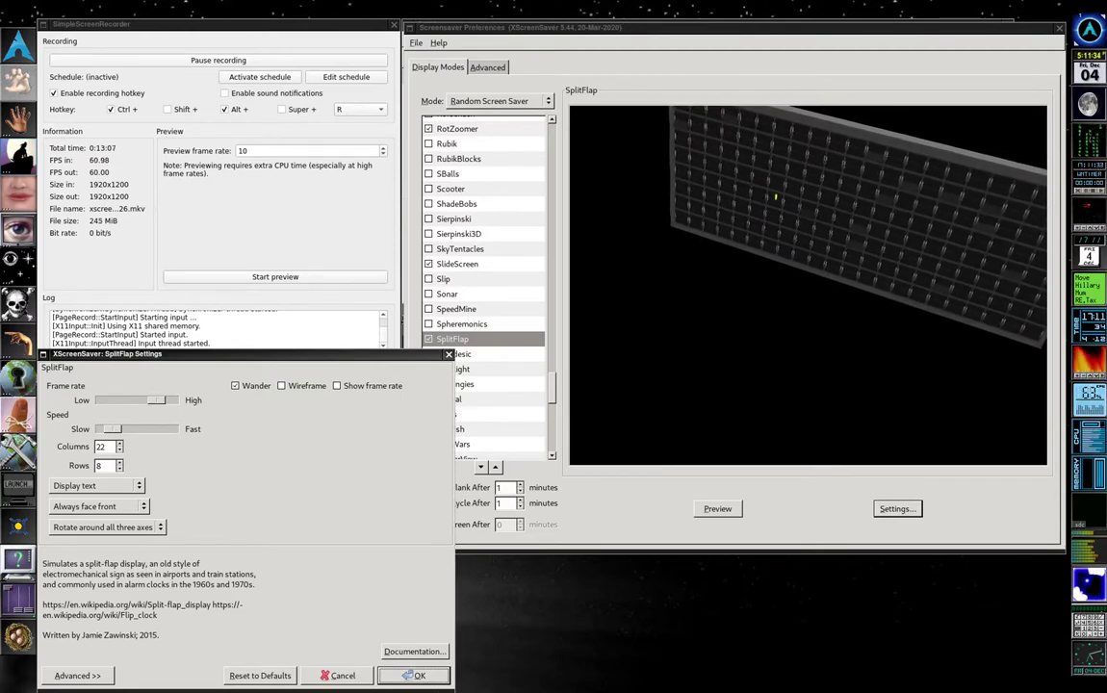
{"action": "left_click", "coordinate": [108, 528]}
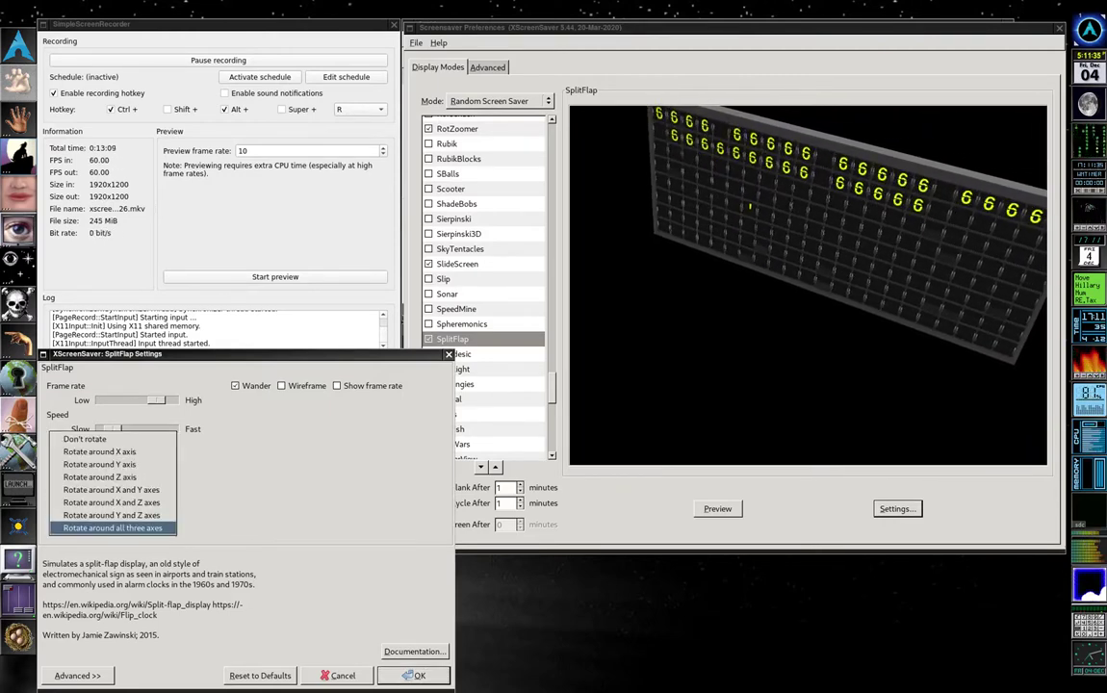
{"action": "left_click", "coordinate": [112, 527]}
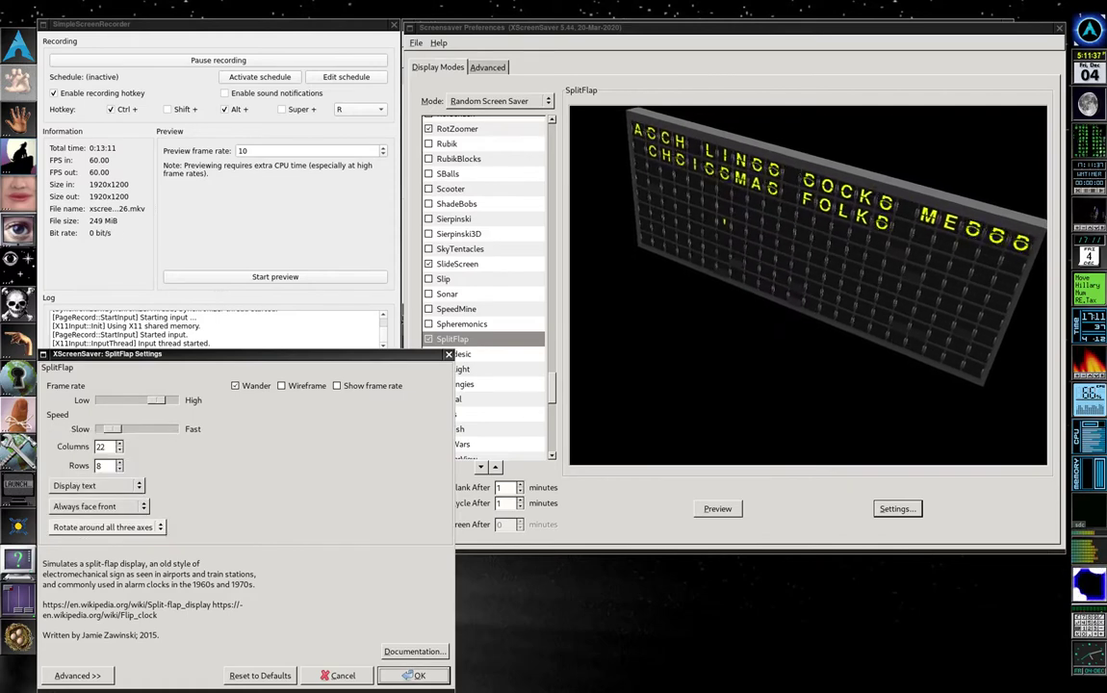
{"action": "left_click", "coordinate": [96, 507]}
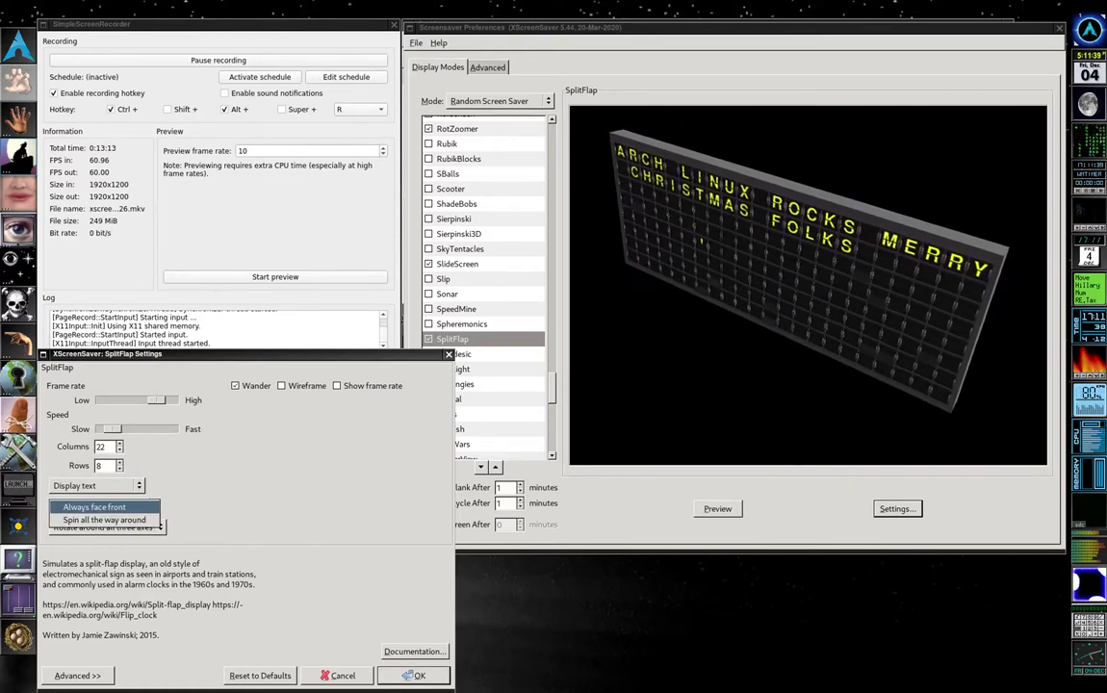
{"action": "left_click", "coordinate": [96, 507]}
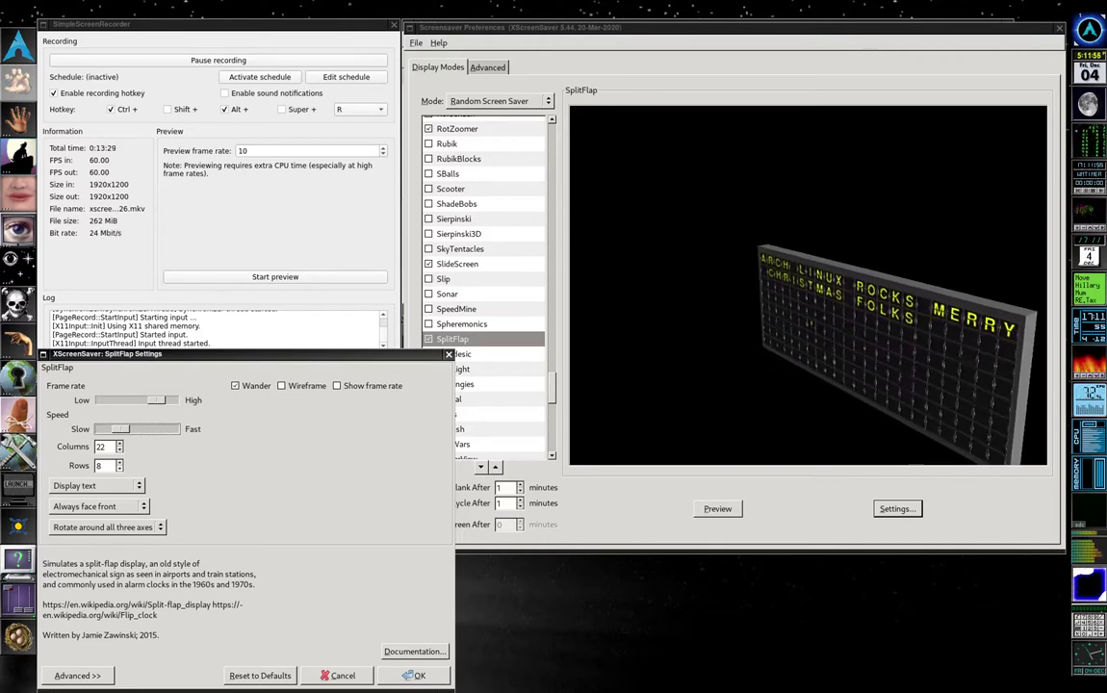
Step: Set SplitFlap's rows to 6, check its command line and apply the settings to the preview
{"action": "left_click", "coordinate": [119, 470]}
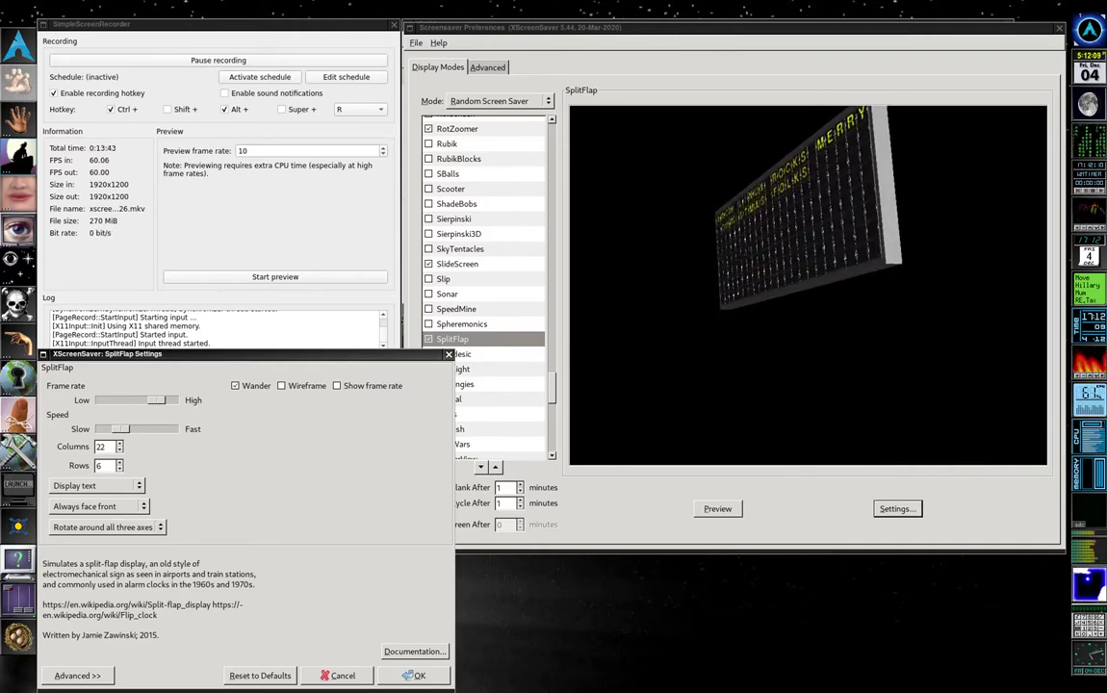
{"action": "left_click", "coordinate": [77, 675]}
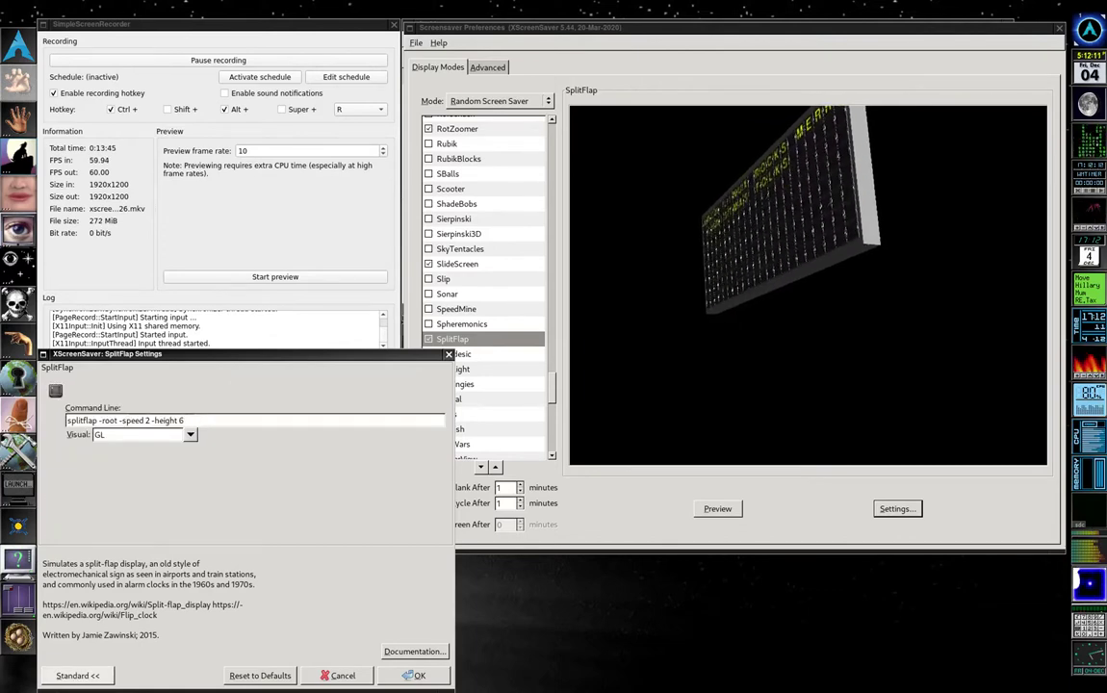
{"action": "left_click", "coordinate": [77, 676]}
{"action": "left_click", "coordinate": [414, 676]}
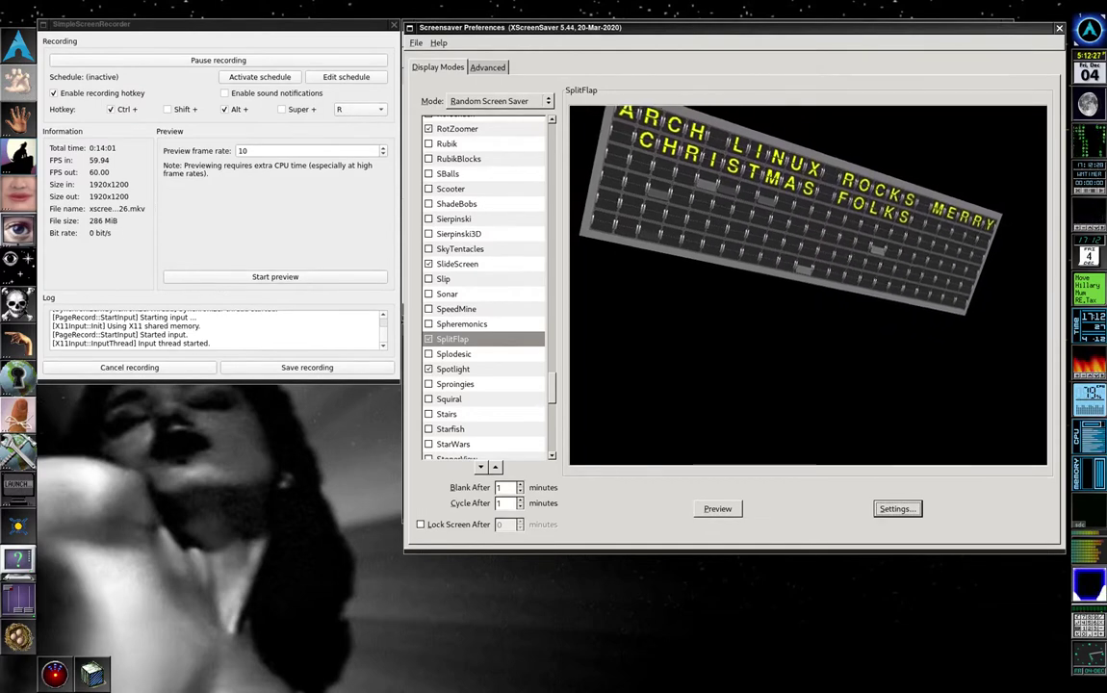
Step: Preview the Spotlight screensaver, enlarge its spotlight size to slightly below the middle and apply the settings
{"action": "left_click", "coordinate": [453, 369]}
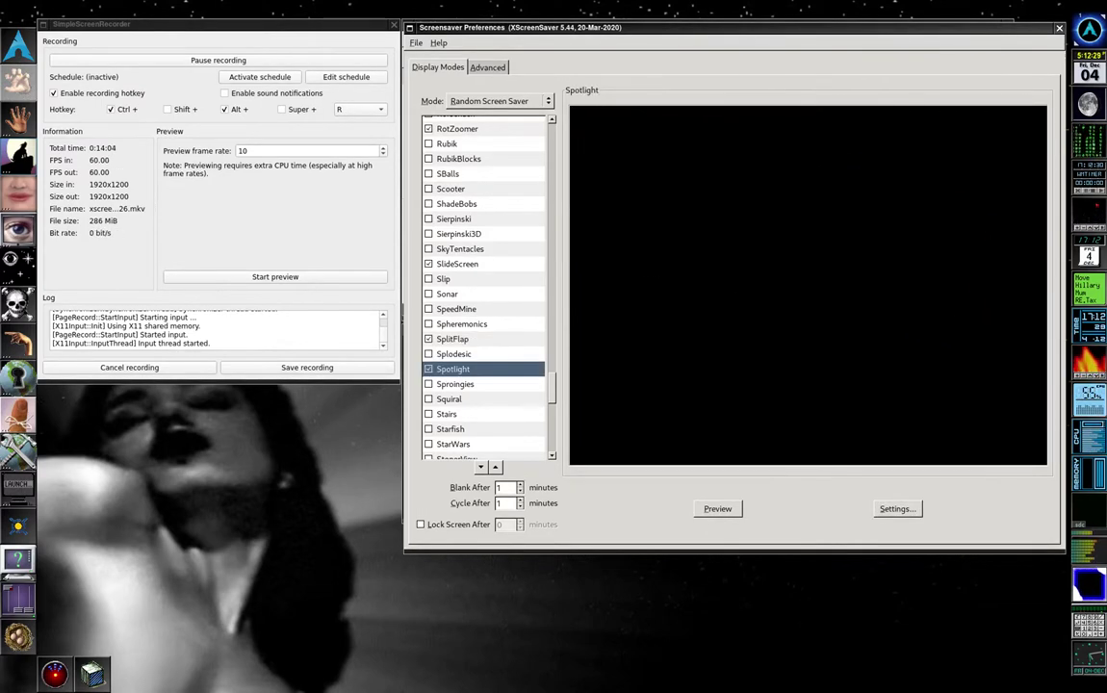
{"action": "left_click", "coordinate": [897, 509]}
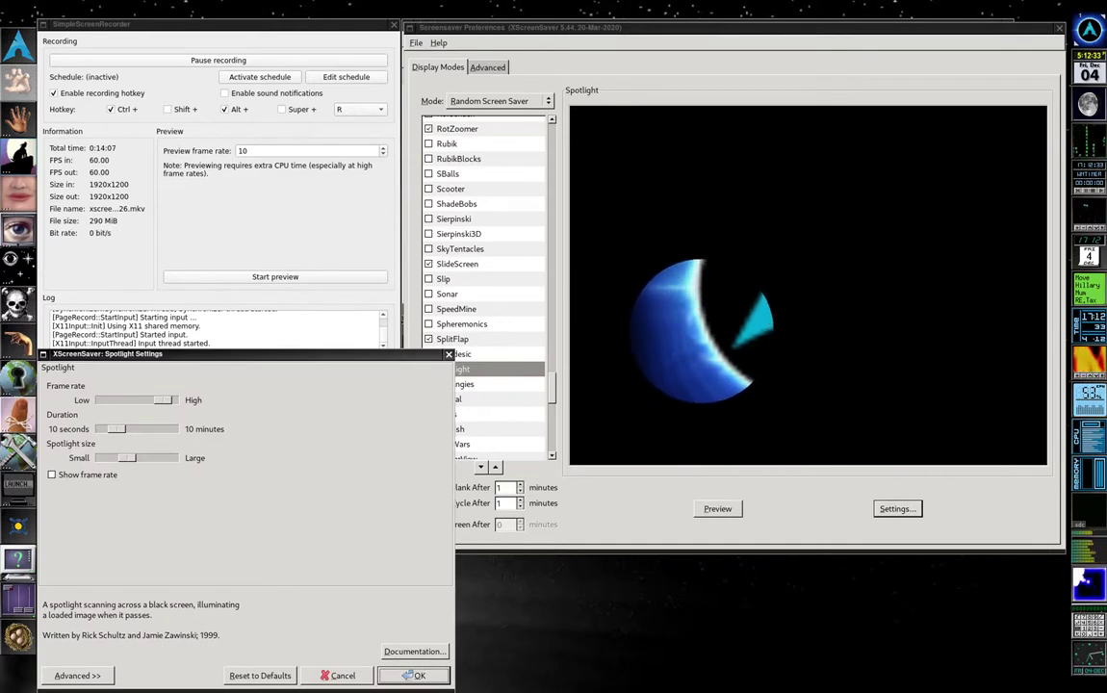
{"action": "left_click", "coordinate": [152, 458]}
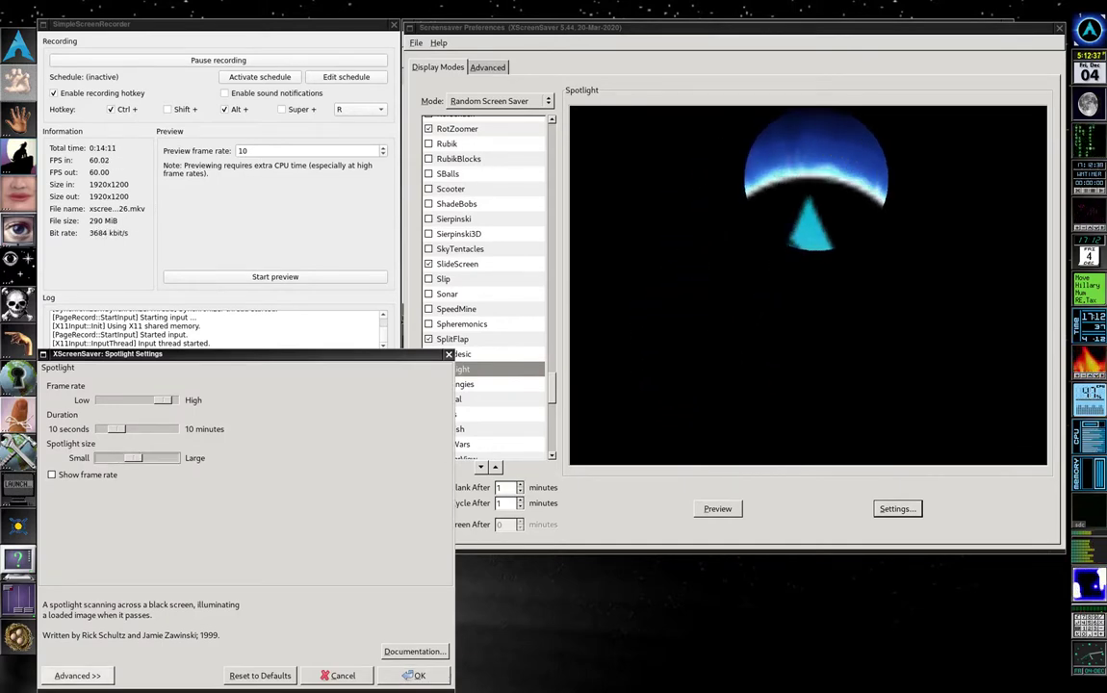
{"action": "left_click", "coordinate": [77, 675]}
{"action": "left_click", "coordinate": [77, 675]}
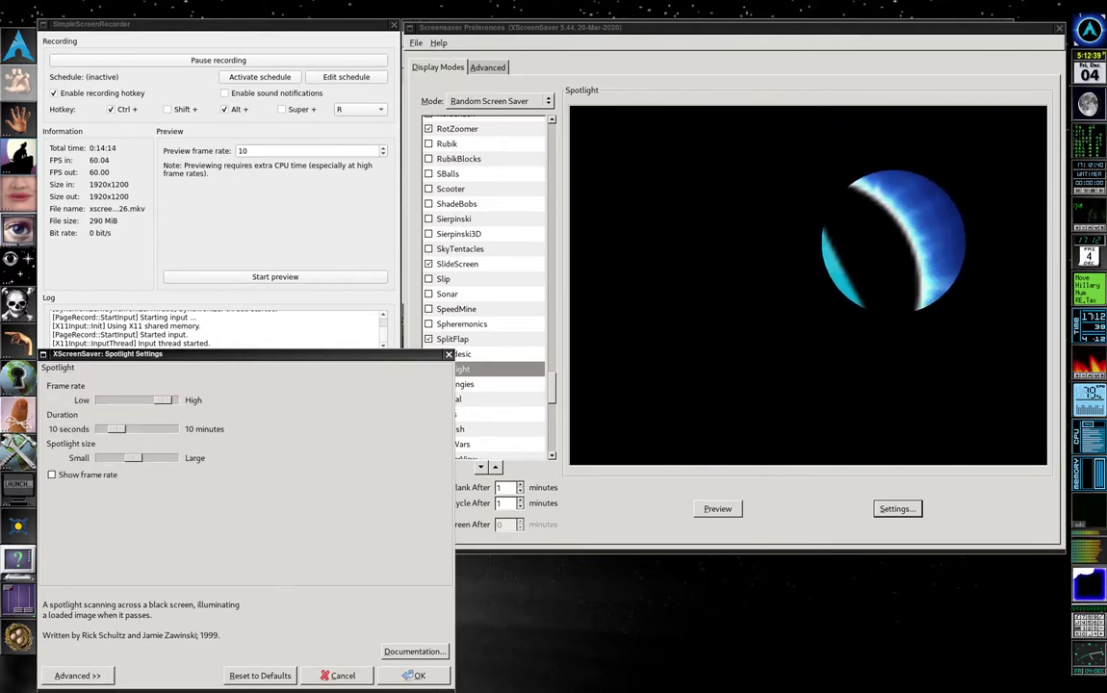
{"action": "left_click", "coordinate": [414, 676]}
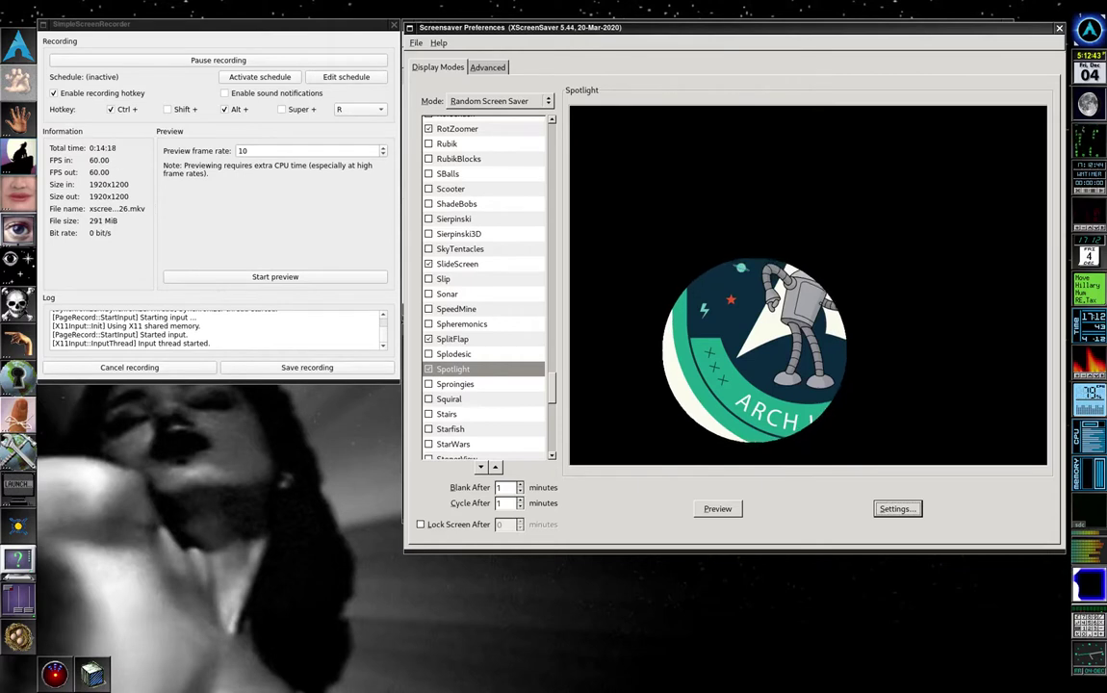
Step: Preview the Twang screensaver and inspect its standard settings and command line
{"action": "scroll", "coordinate": [484, 288], "scroll_direction": "down", "scroll_amount": 3}
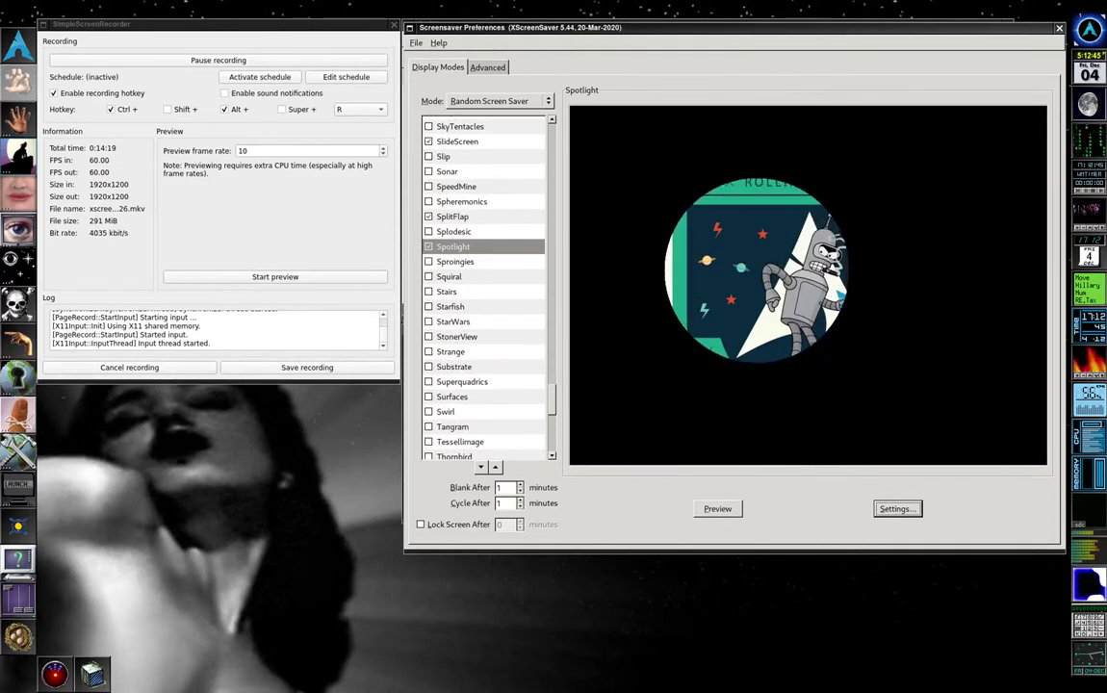
{"action": "scroll", "coordinate": [484, 288], "scroll_direction": "down", "scroll_amount": 3}
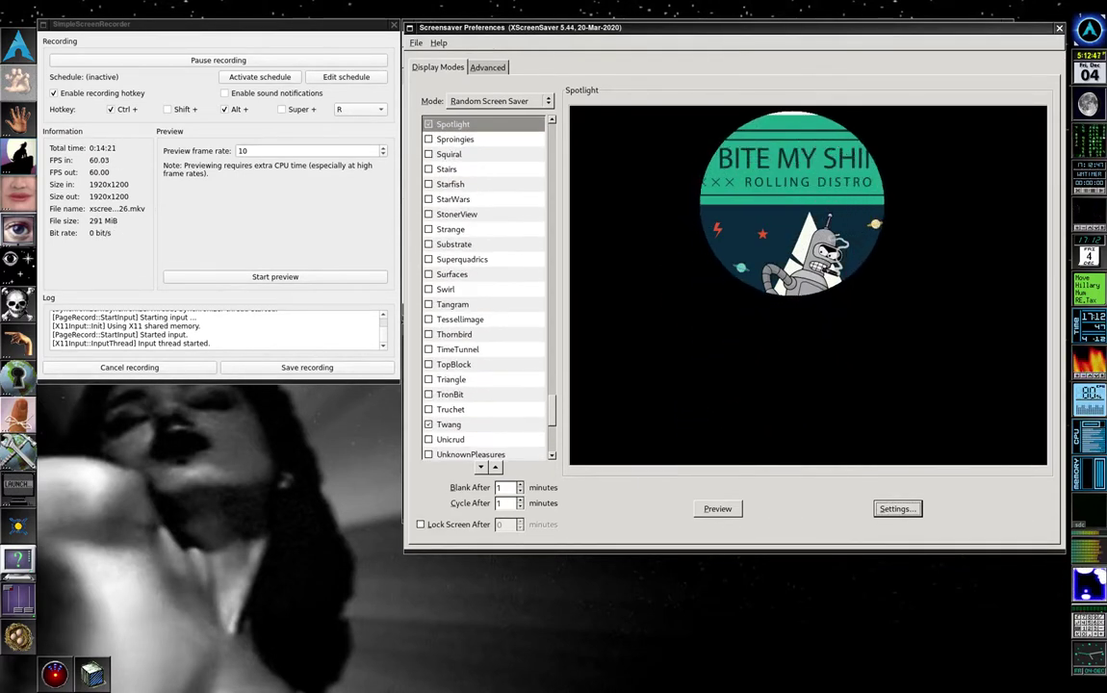
{"action": "scroll", "coordinate": [486, 289], "scroll_direction": "down", "scroll_amount": 3}
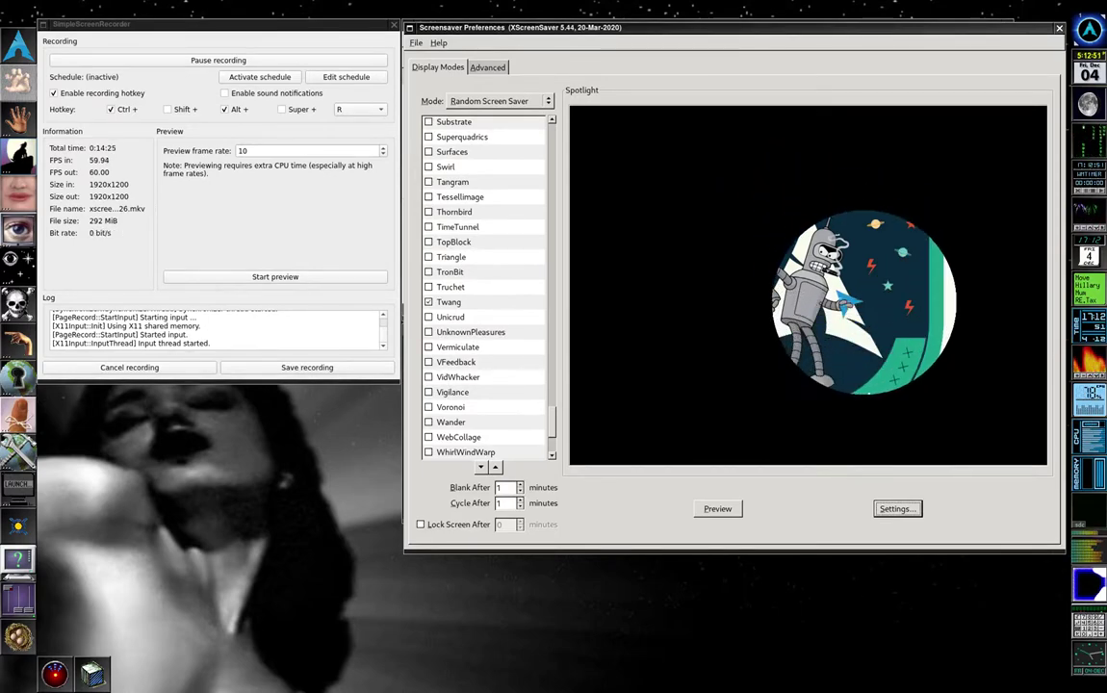
{"action": "left_click", "coordinate": [462, 302]}
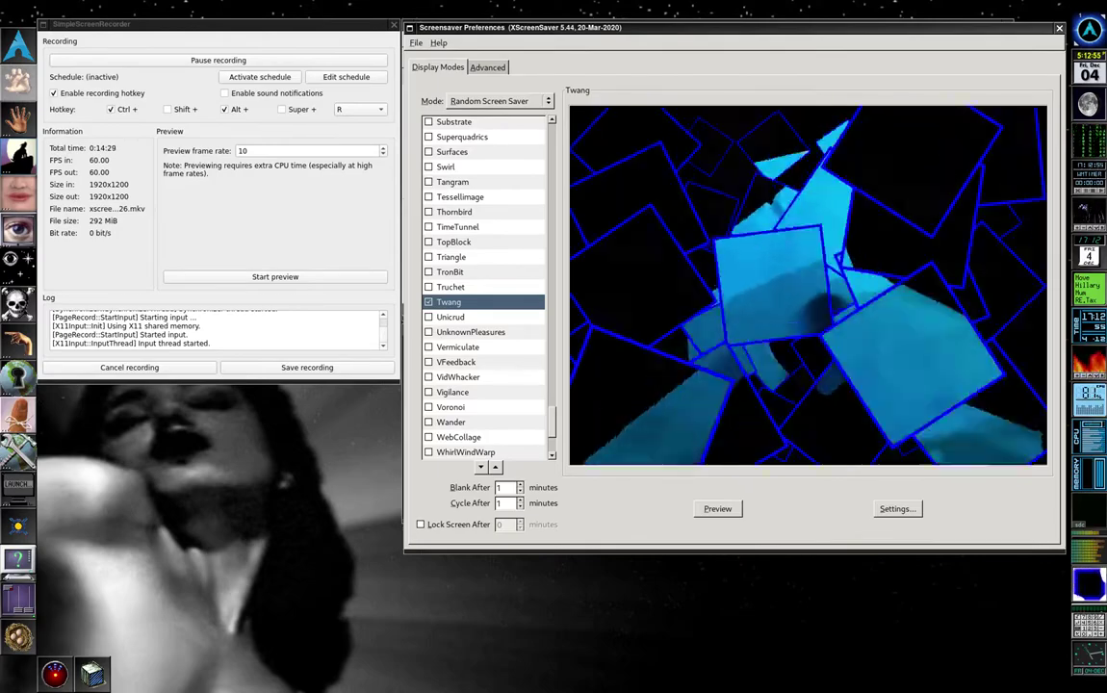
{"action": "left_click", "coordinate": [897, 508]}
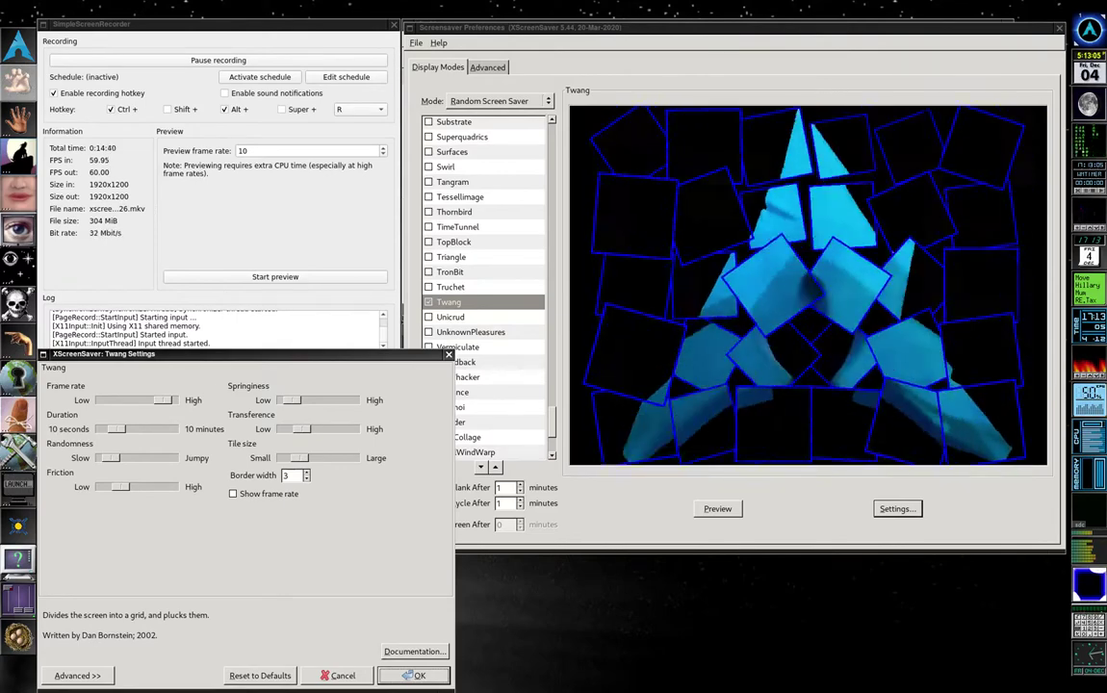
{"action": "left_click", "coordinate": [77, 674]}
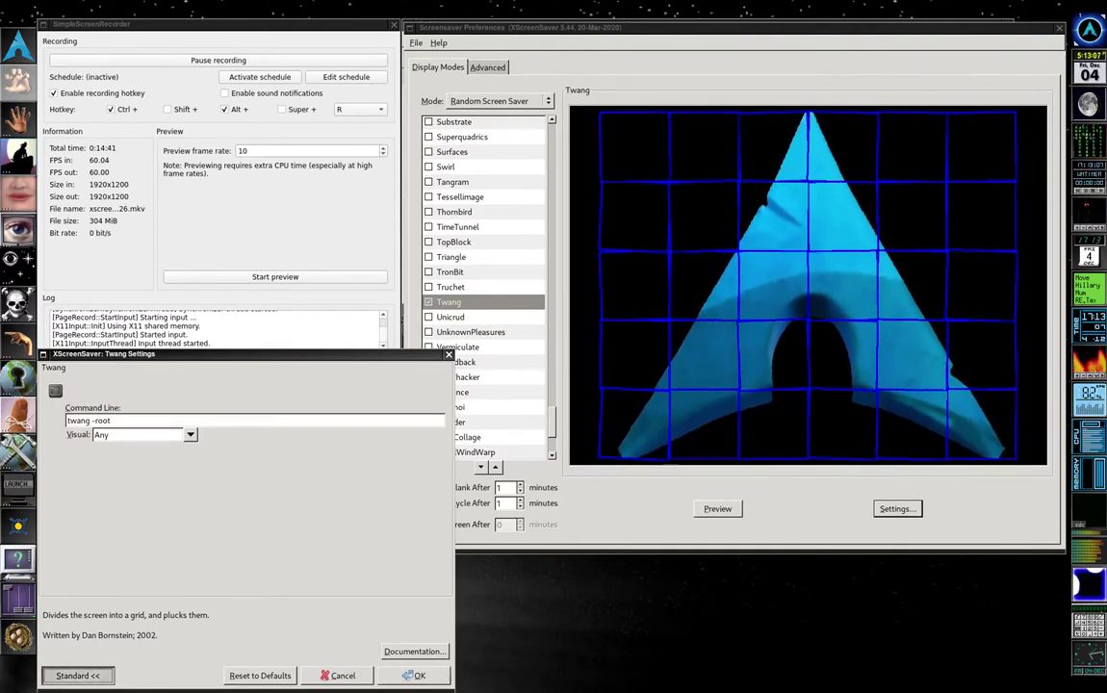
{"action": "left_click", "coordinate": [77, 674]}
{"action": "left_click", "coordinate": [414, 675]}
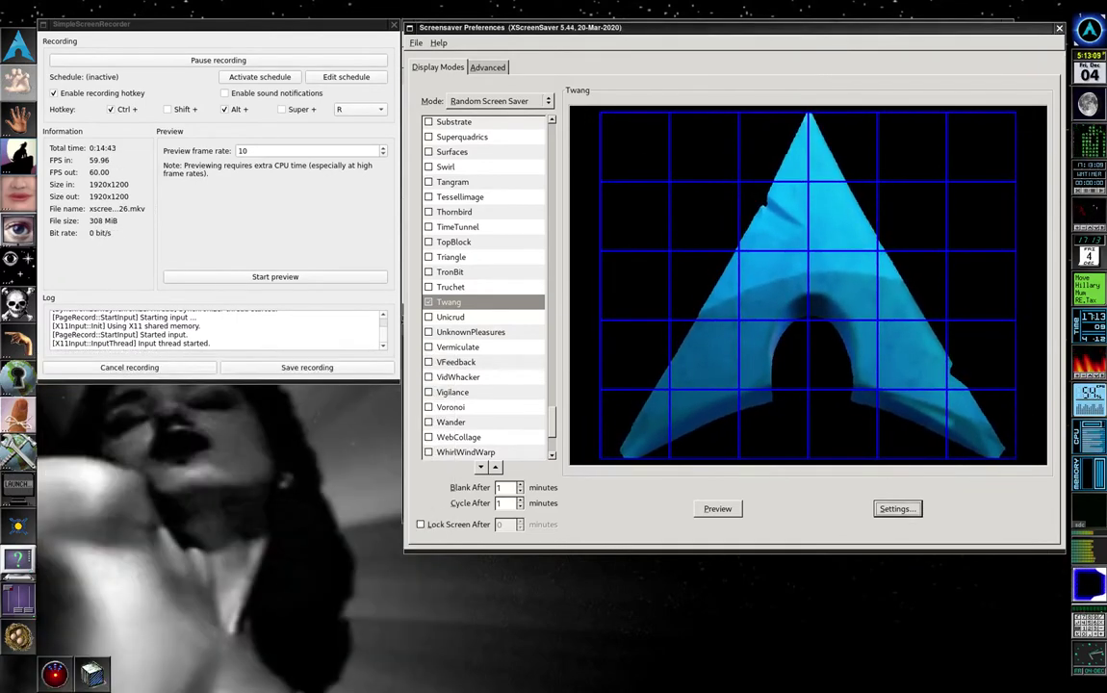
Step: Check the rest of the screensaver list for enabled entries and close the screensaver preferences
{"action": "scroll", "coordinate": [486, 289], "scroll_direction": "down", "scroll_amount": 5}
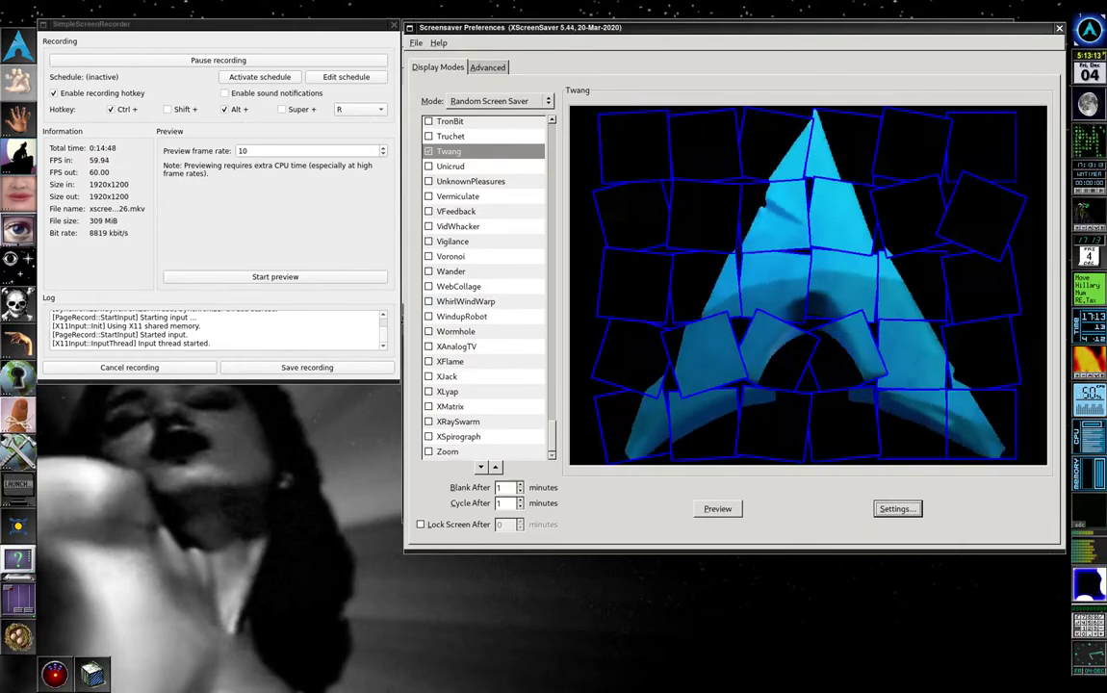
{"action": "scroll", "coordinate": [486, 289], "scroll_direction": "up", "scroll_amount": 4}
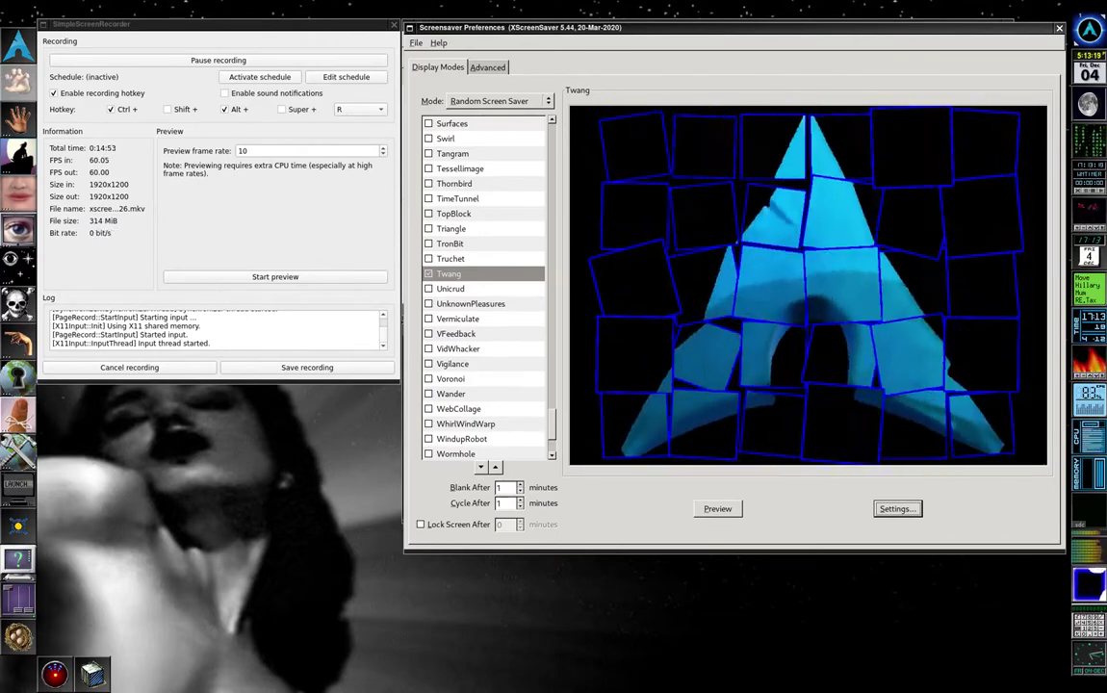
{"action": "left_click", "coordinate": [1059, 28]}
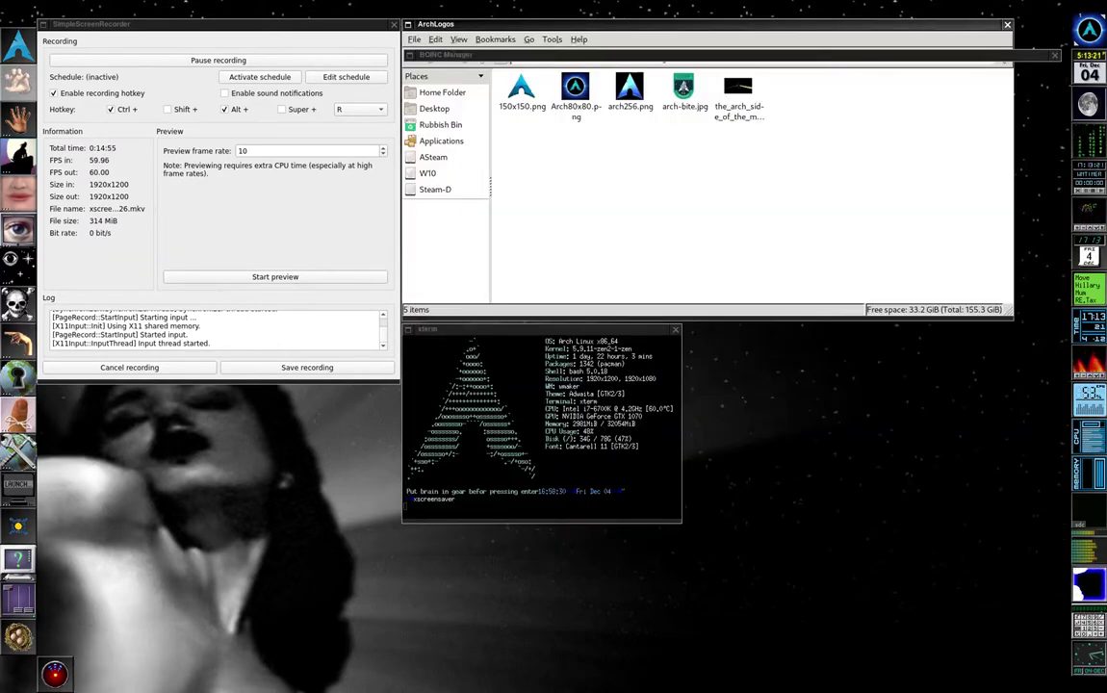